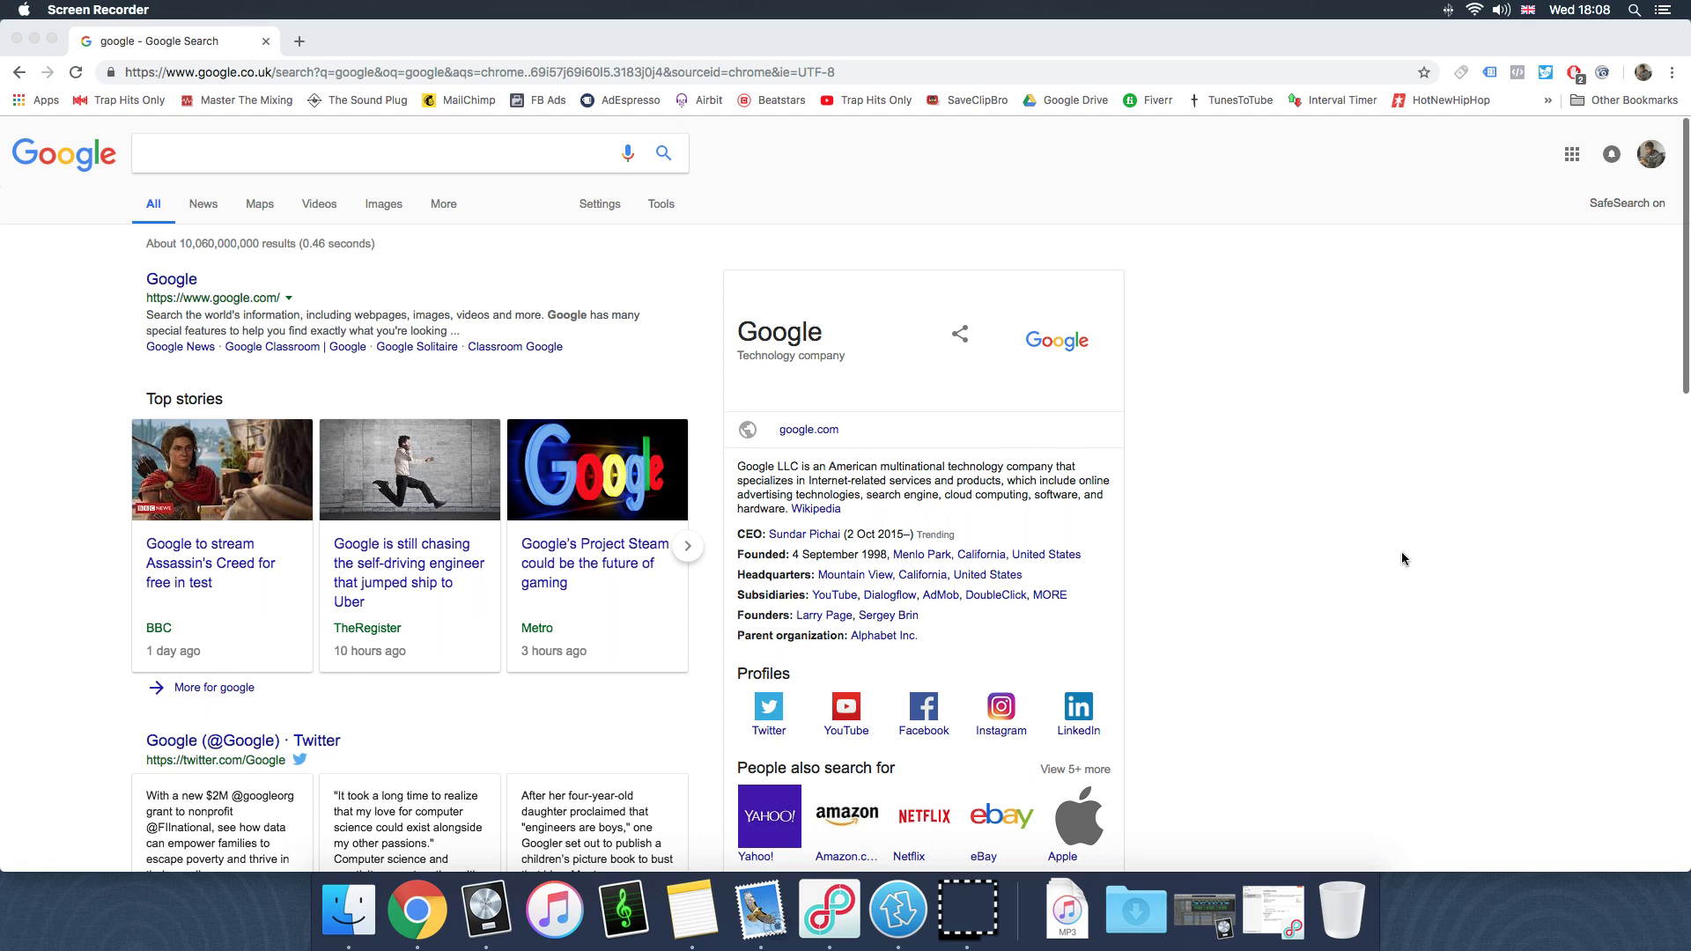
Step: Bring the Vikings project forward and open its project audio browser showing Yiga Tag Best.aif
{"action": "left_click", "coordinate": [486, 907]}
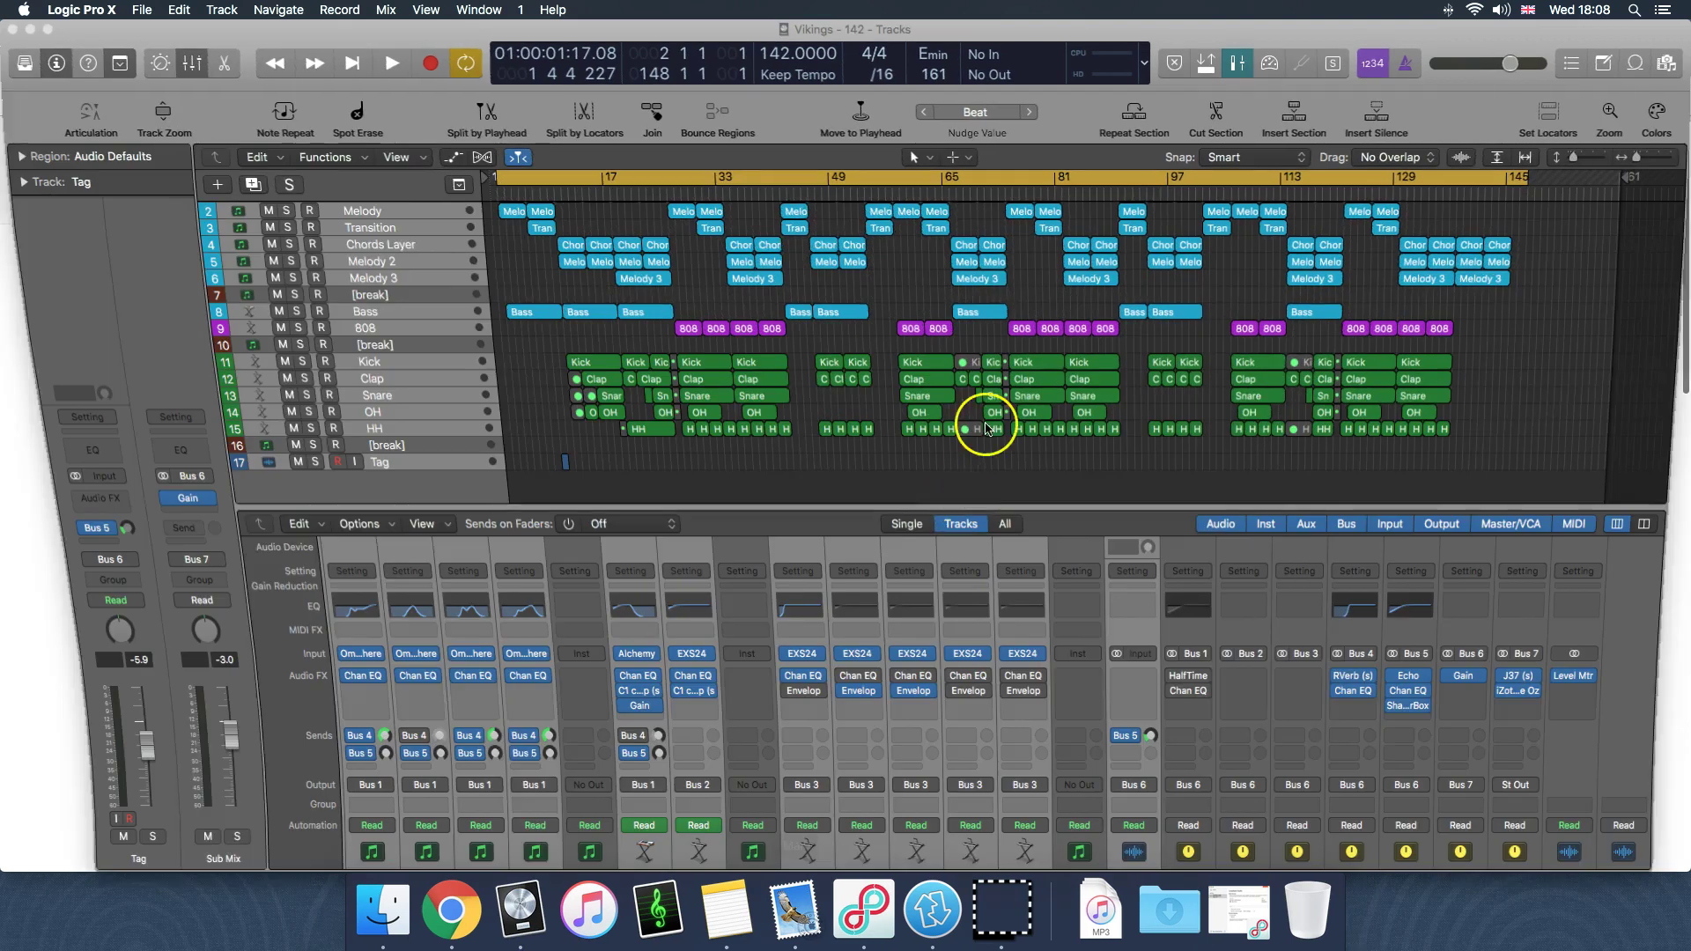
{"action": "left_click", "coordinate": [1601, 278]}
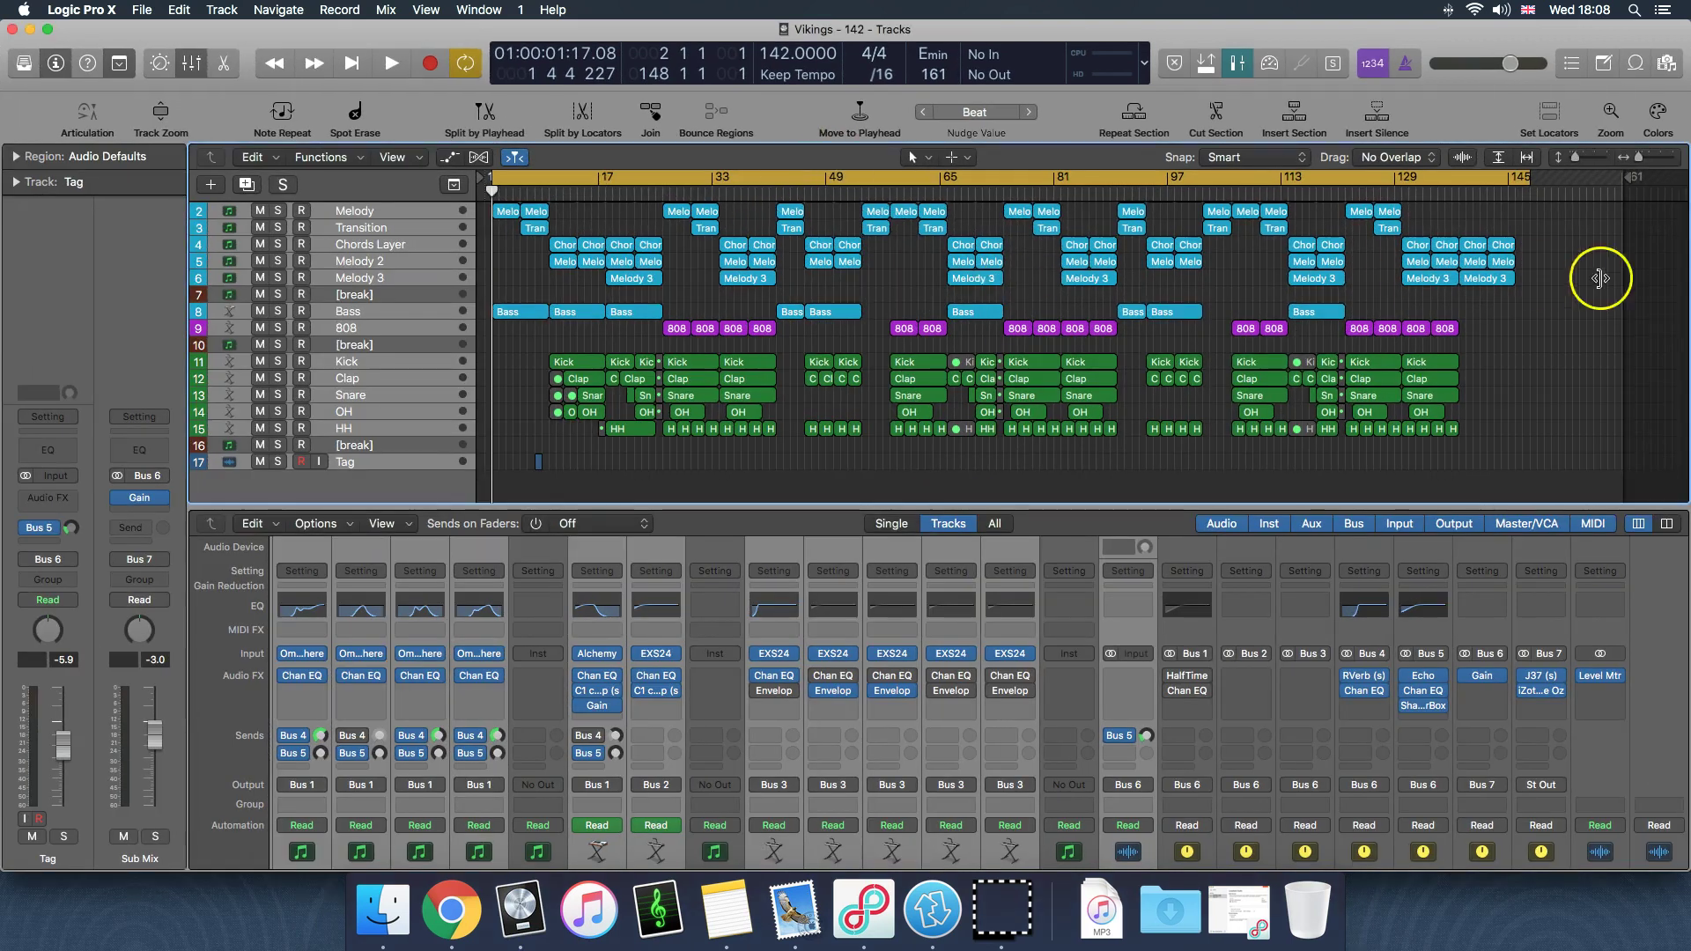
{"action": "left_click", "coordinate": [1669, 62]}
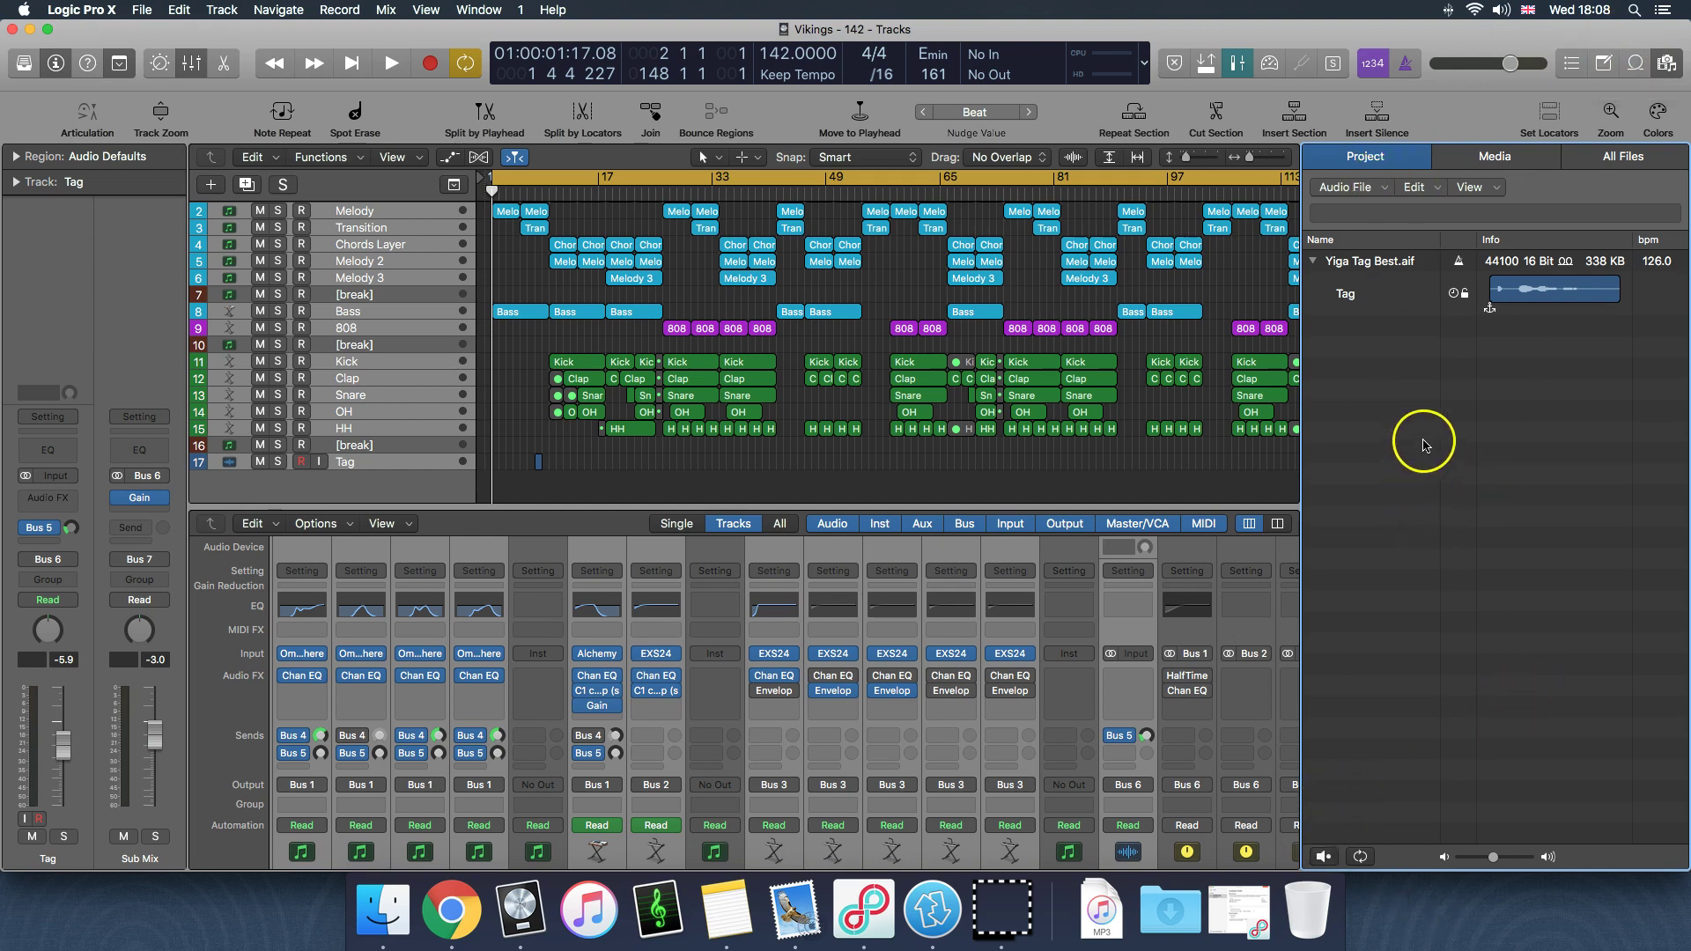
Step: In All Files, navigate SeaGate > Drums > Producer Kits > NY Bangers - Drum Kit Vol 1 > Percs
{"action": "left_click", "coordinate": [1623, 165]}
{"action": "left_click", "coordinate": [1621, 166]}
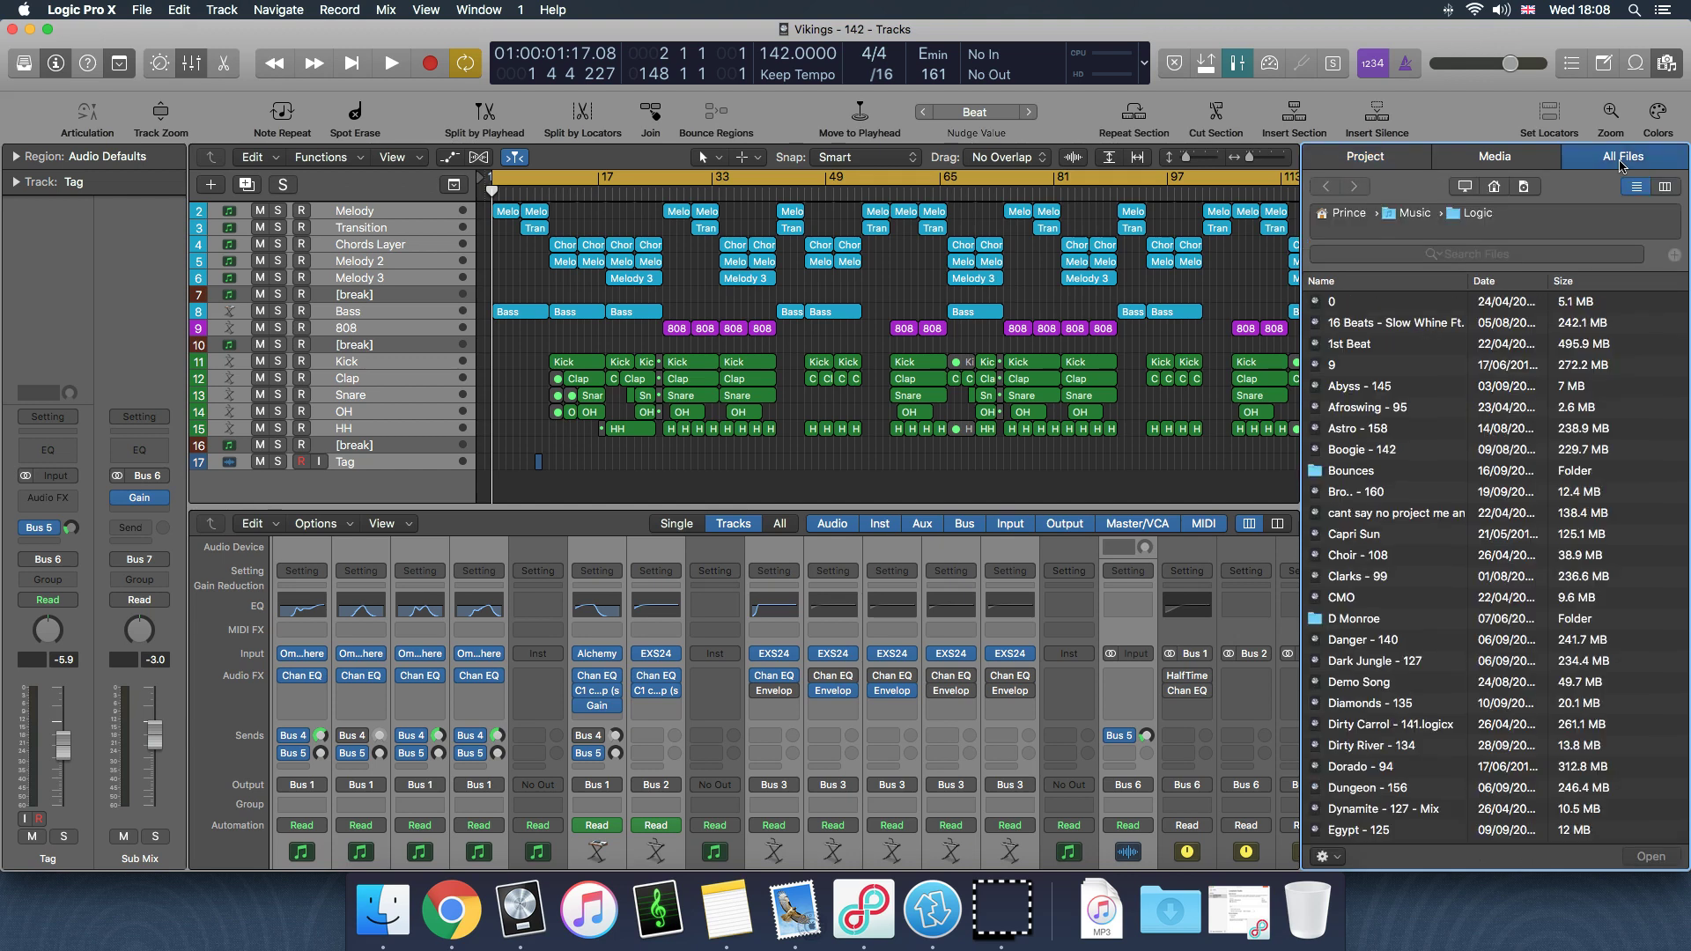
{"action": "left_click", "coordinate": [1465, 186]}
{"action": "double_click", "coordinate": [1361, 344]}
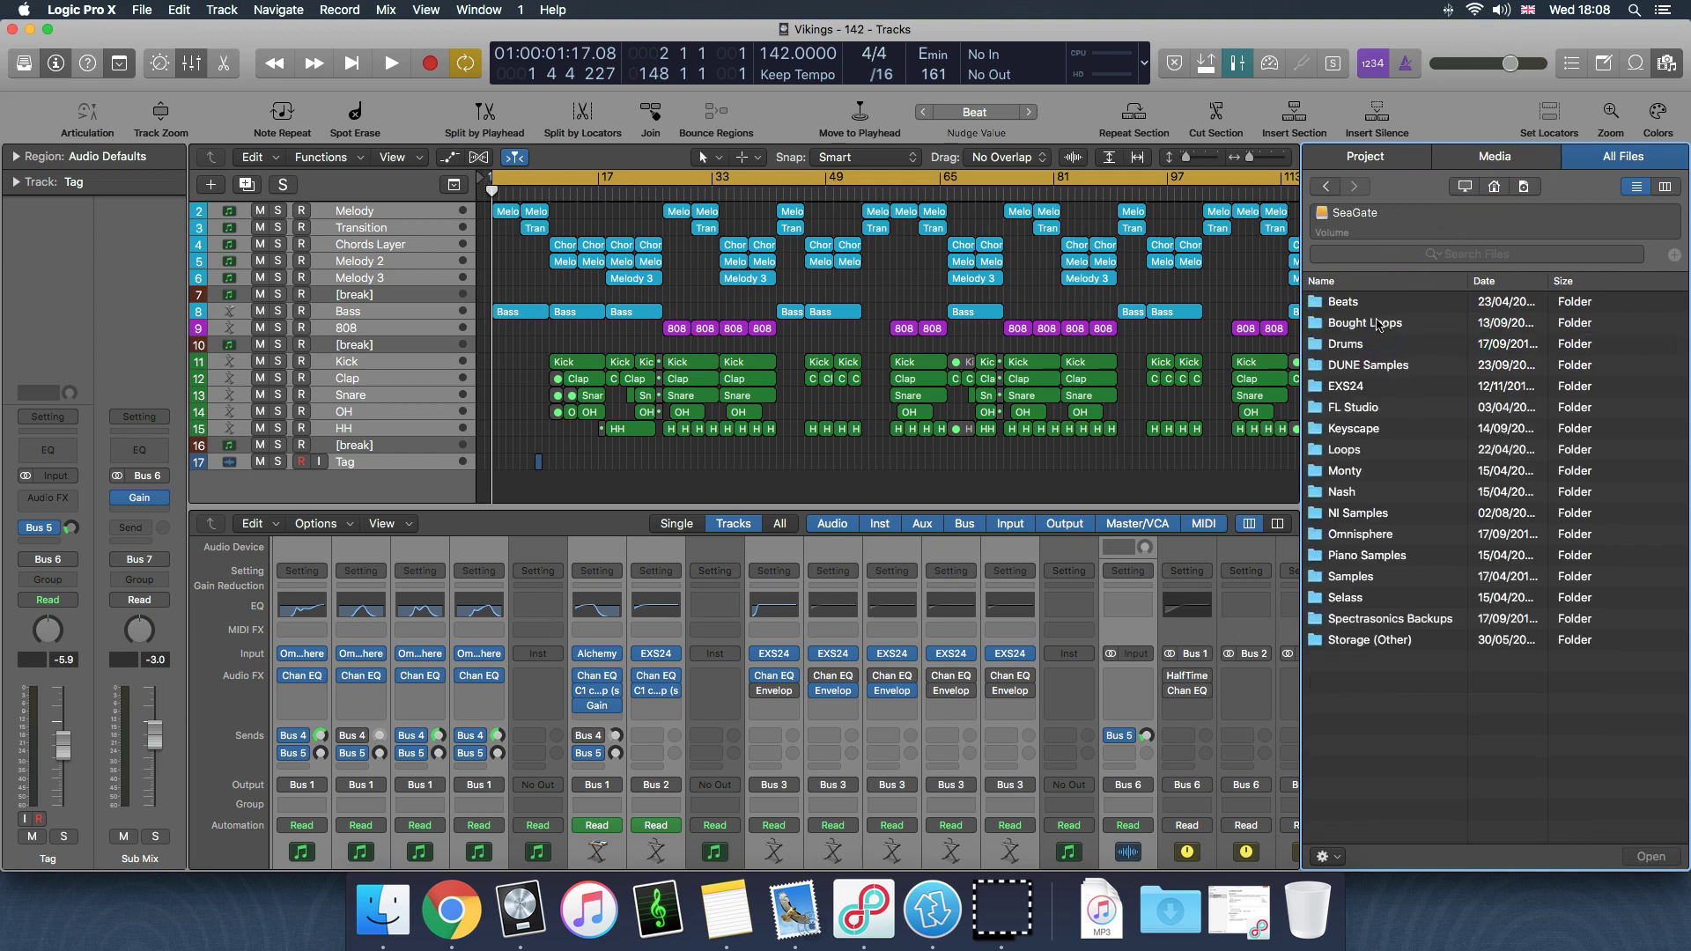
{"action": "double_click", "coordinate": [1359, 343]}
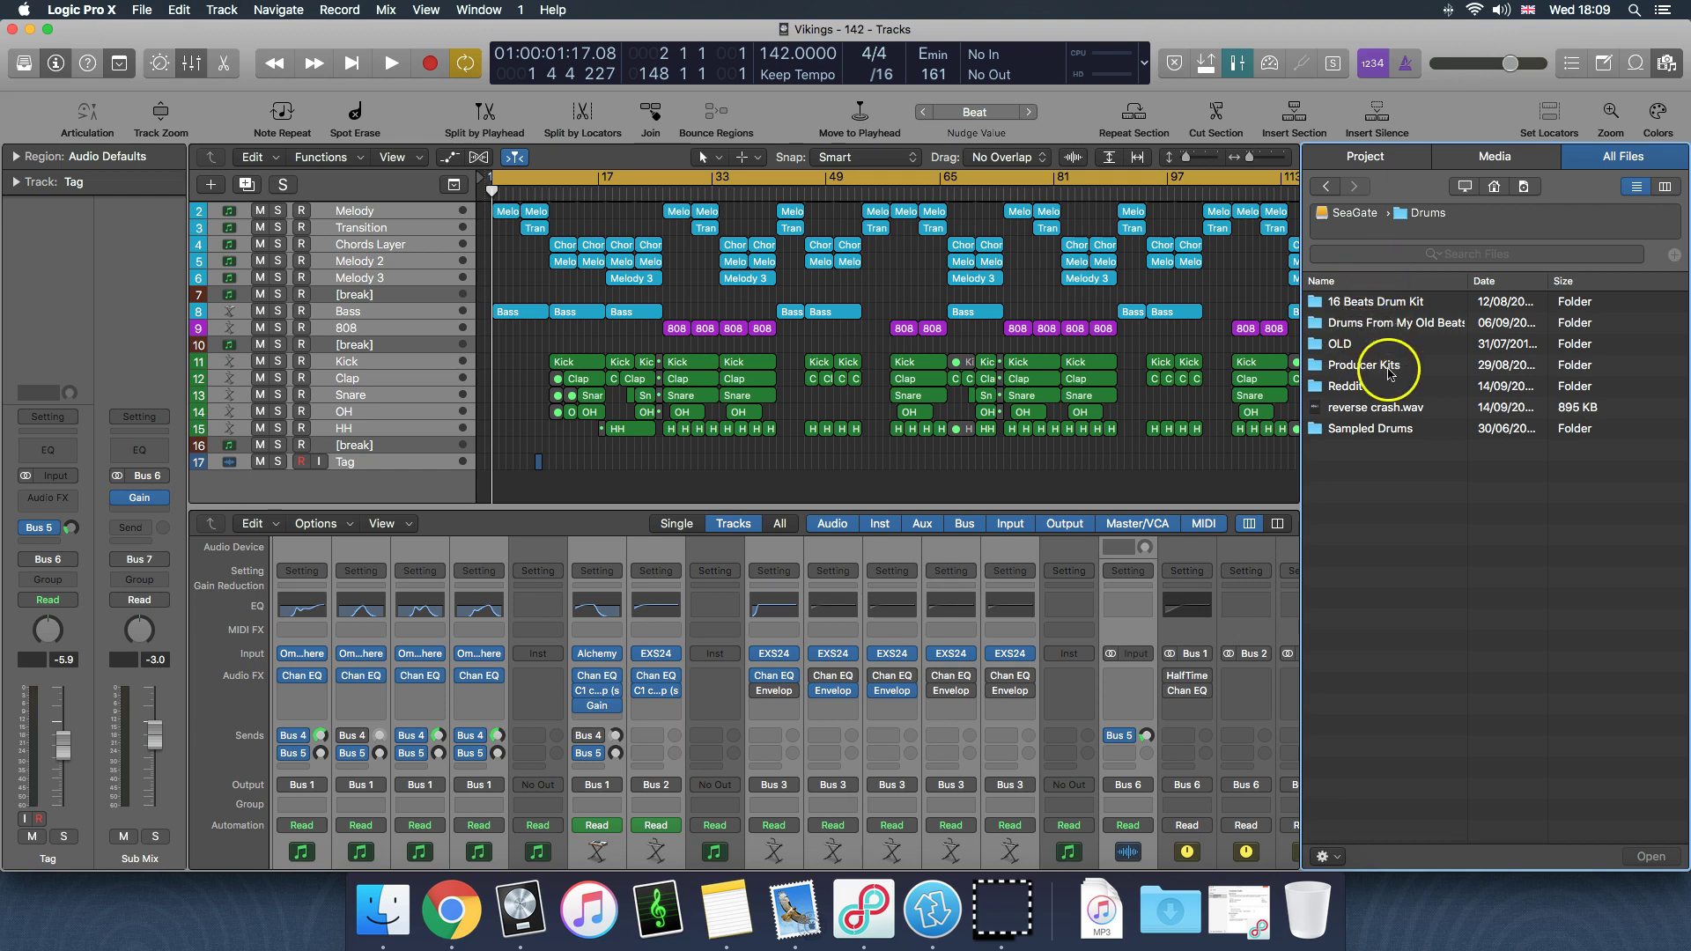
{"action": "double_click", "coordinate": [1389, 369]}
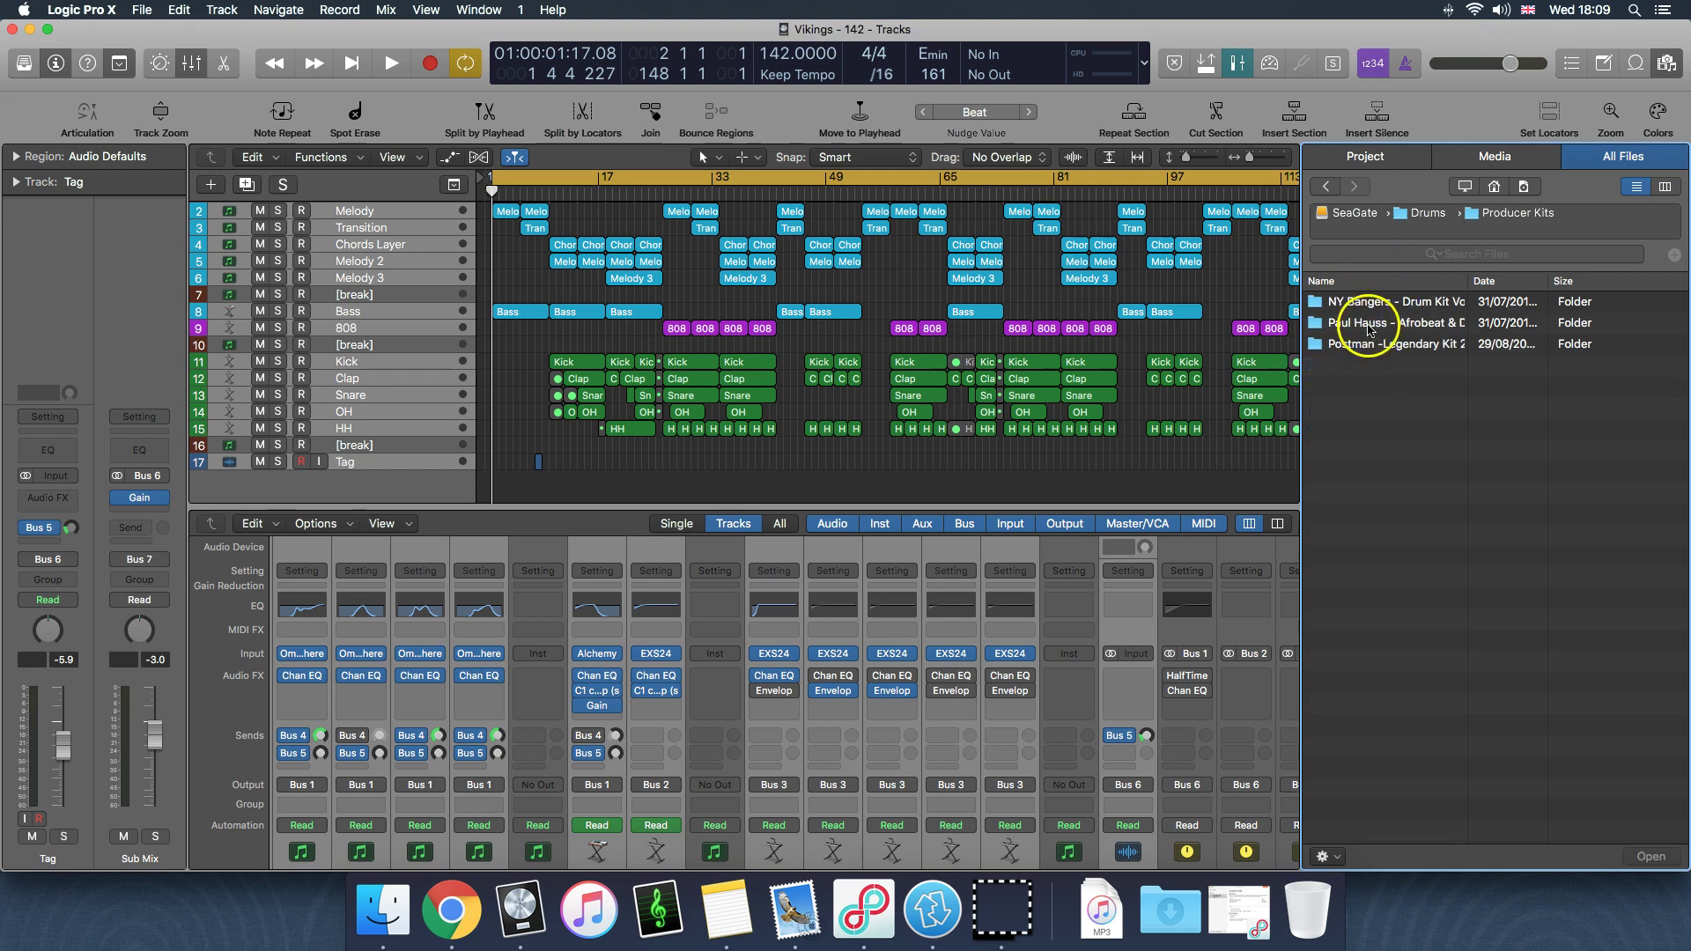
{"action": "double_click", "coordinate": [1368, 309]}
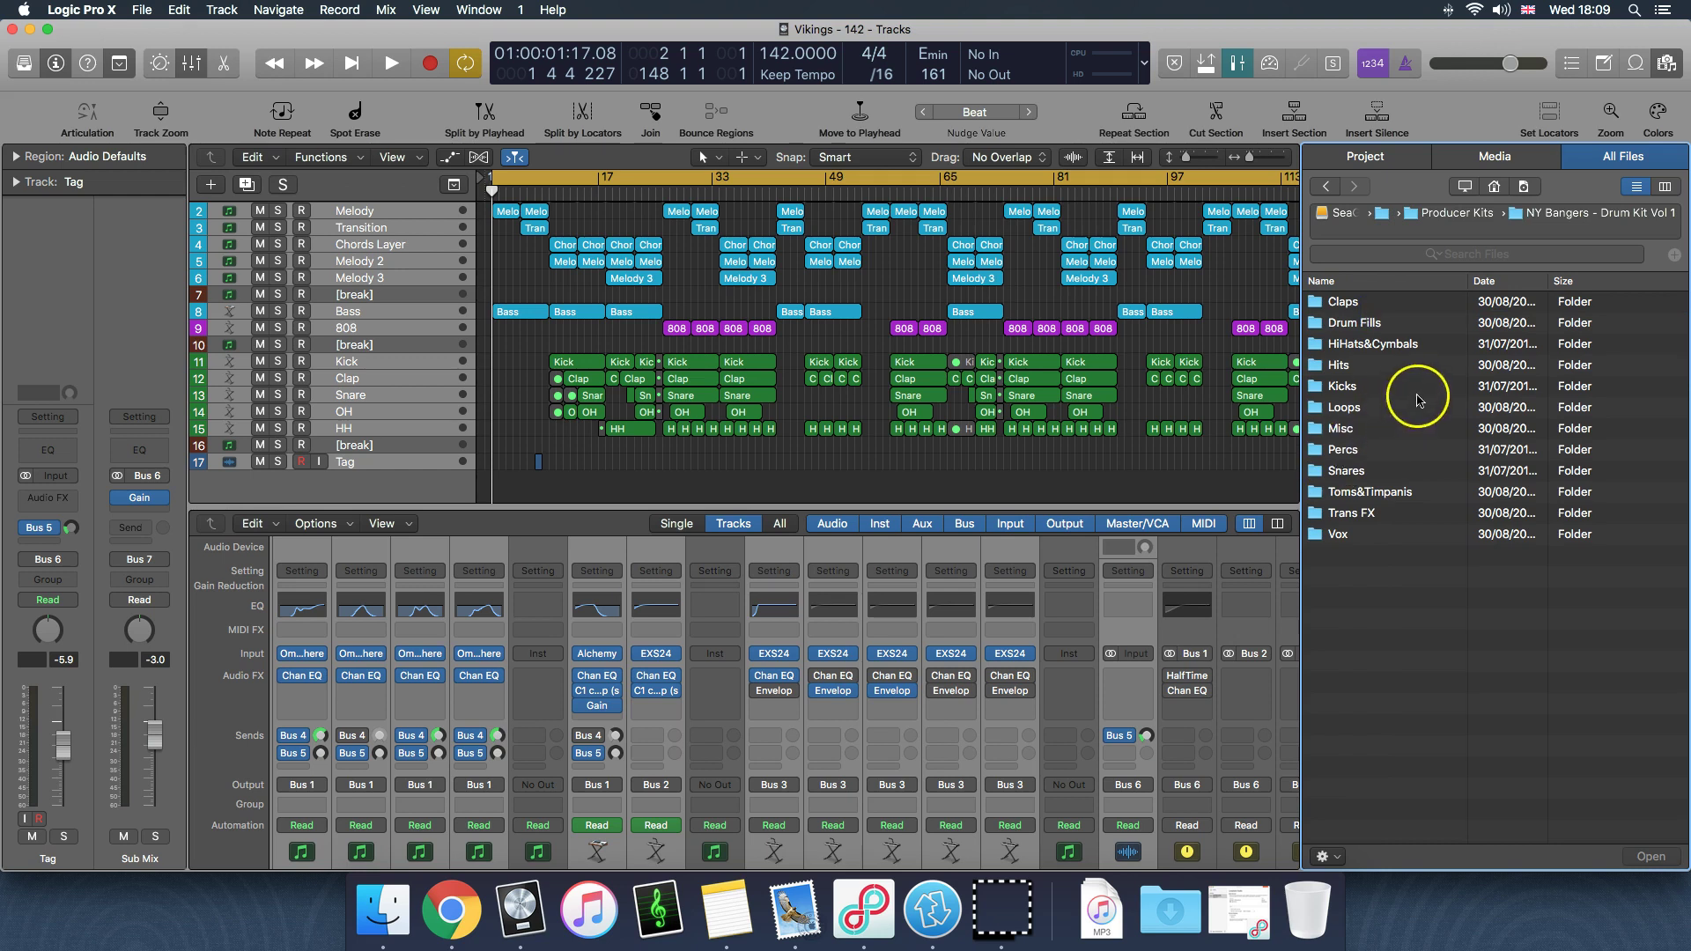
{"action": "double_click", "coordinate": [1364, 456]}
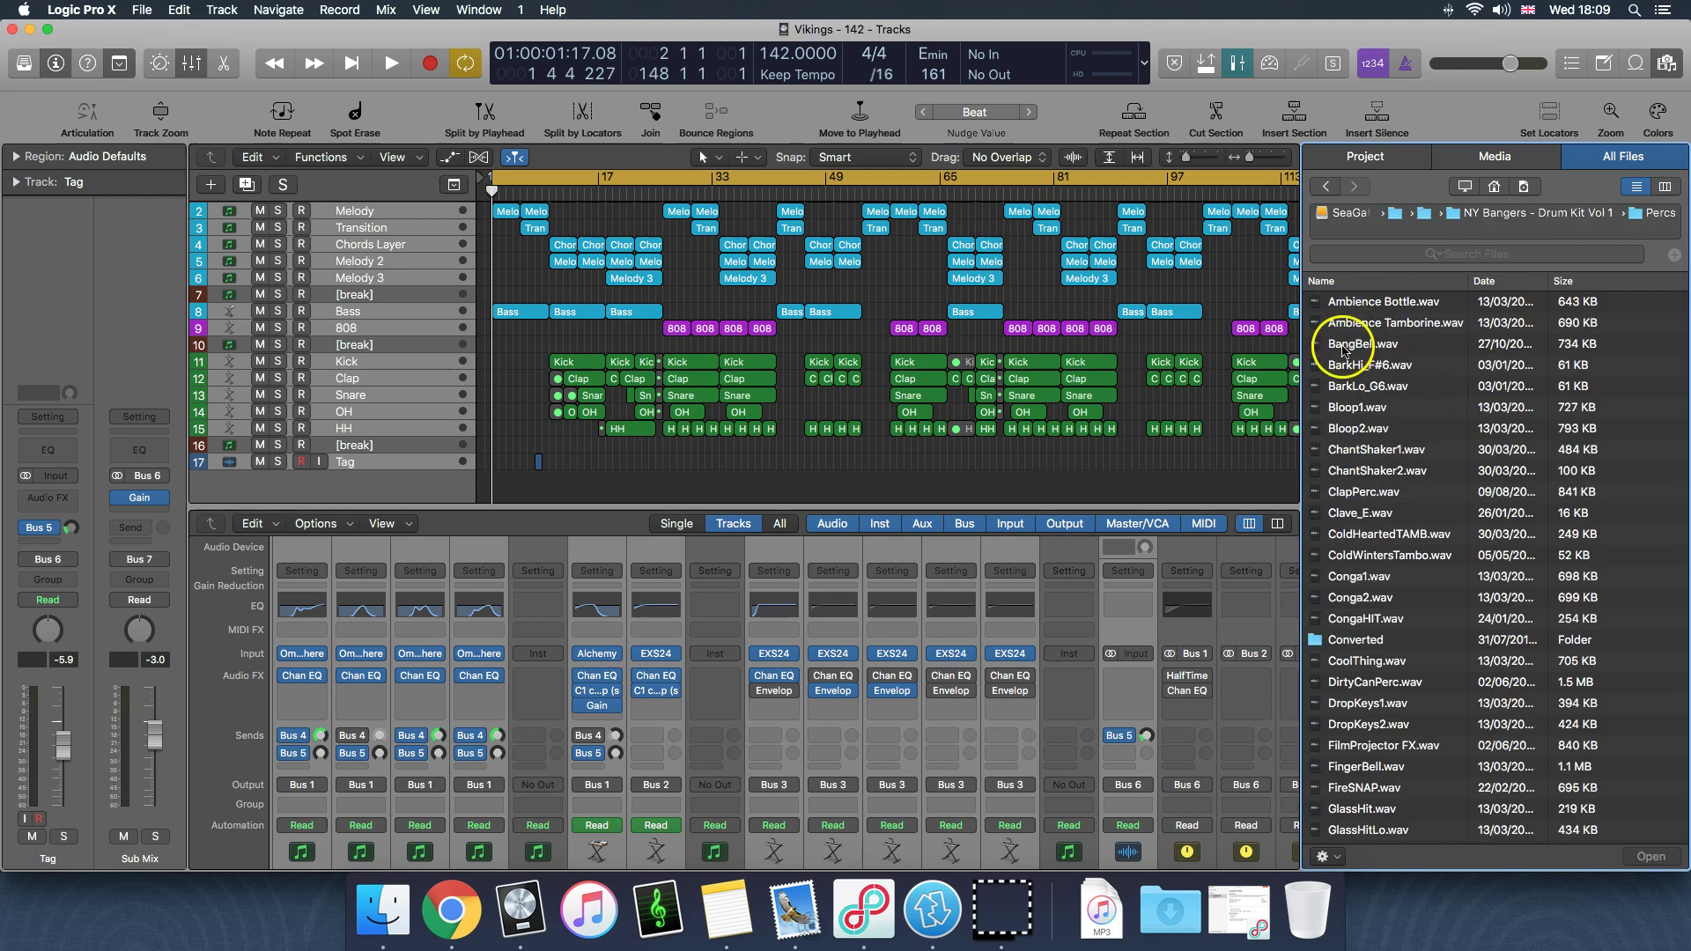
{"action": "left_click", "coordinate": [1366, 346]}
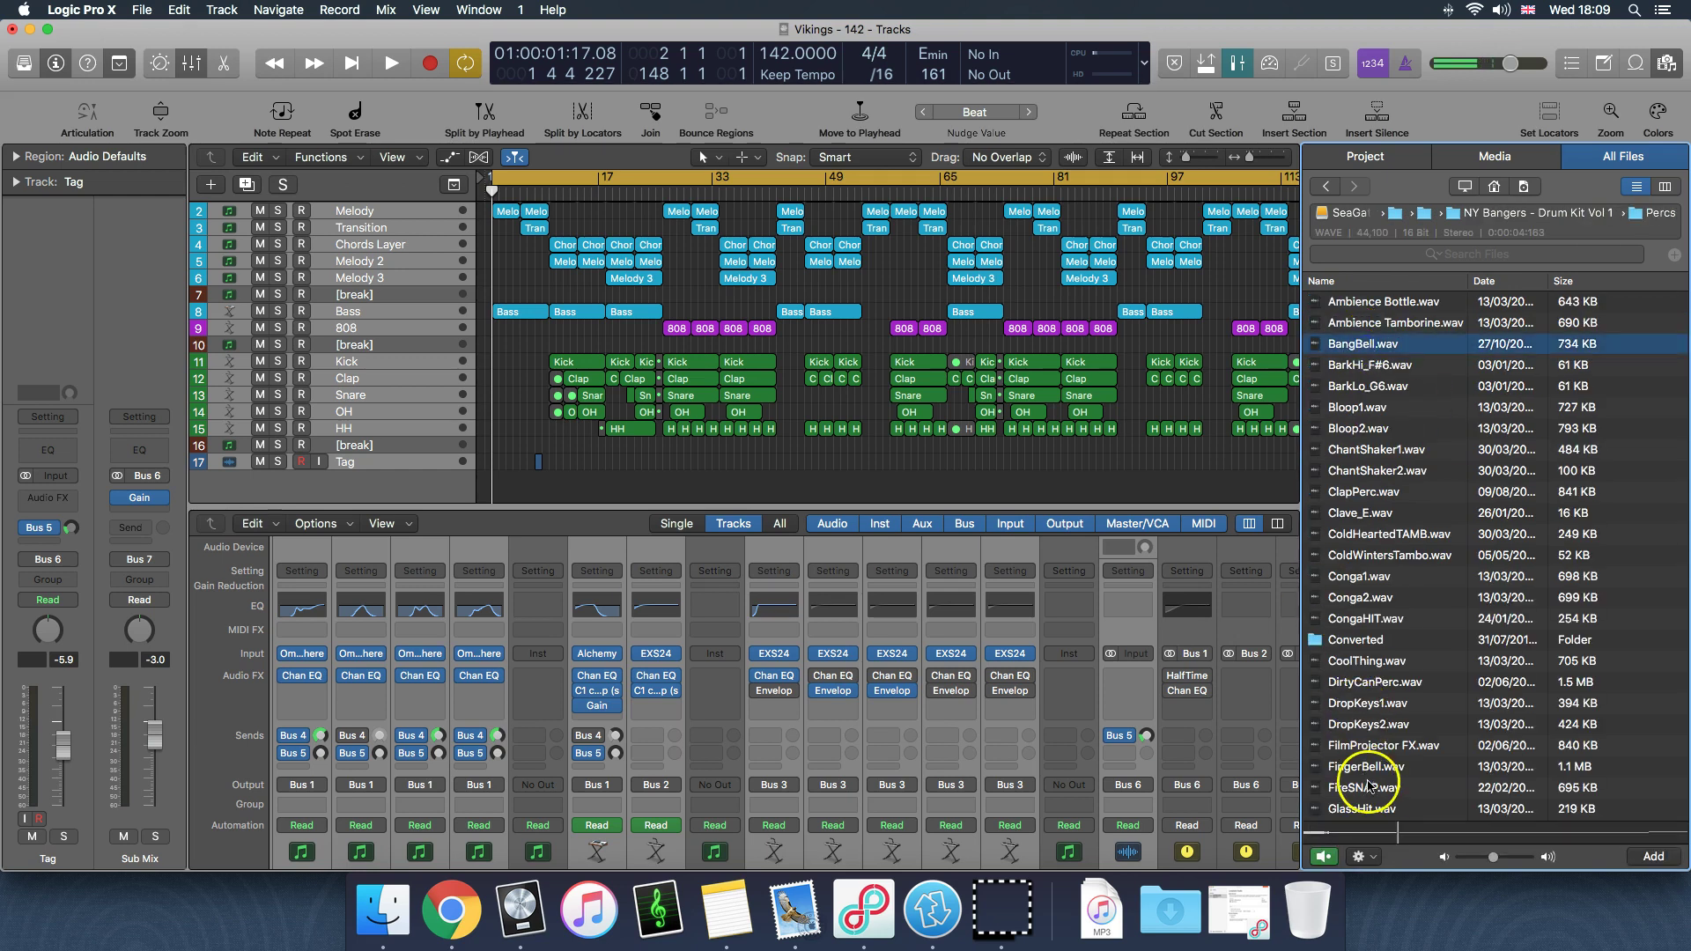
{"action": "left_click", "coordinate": [1382, 480]}
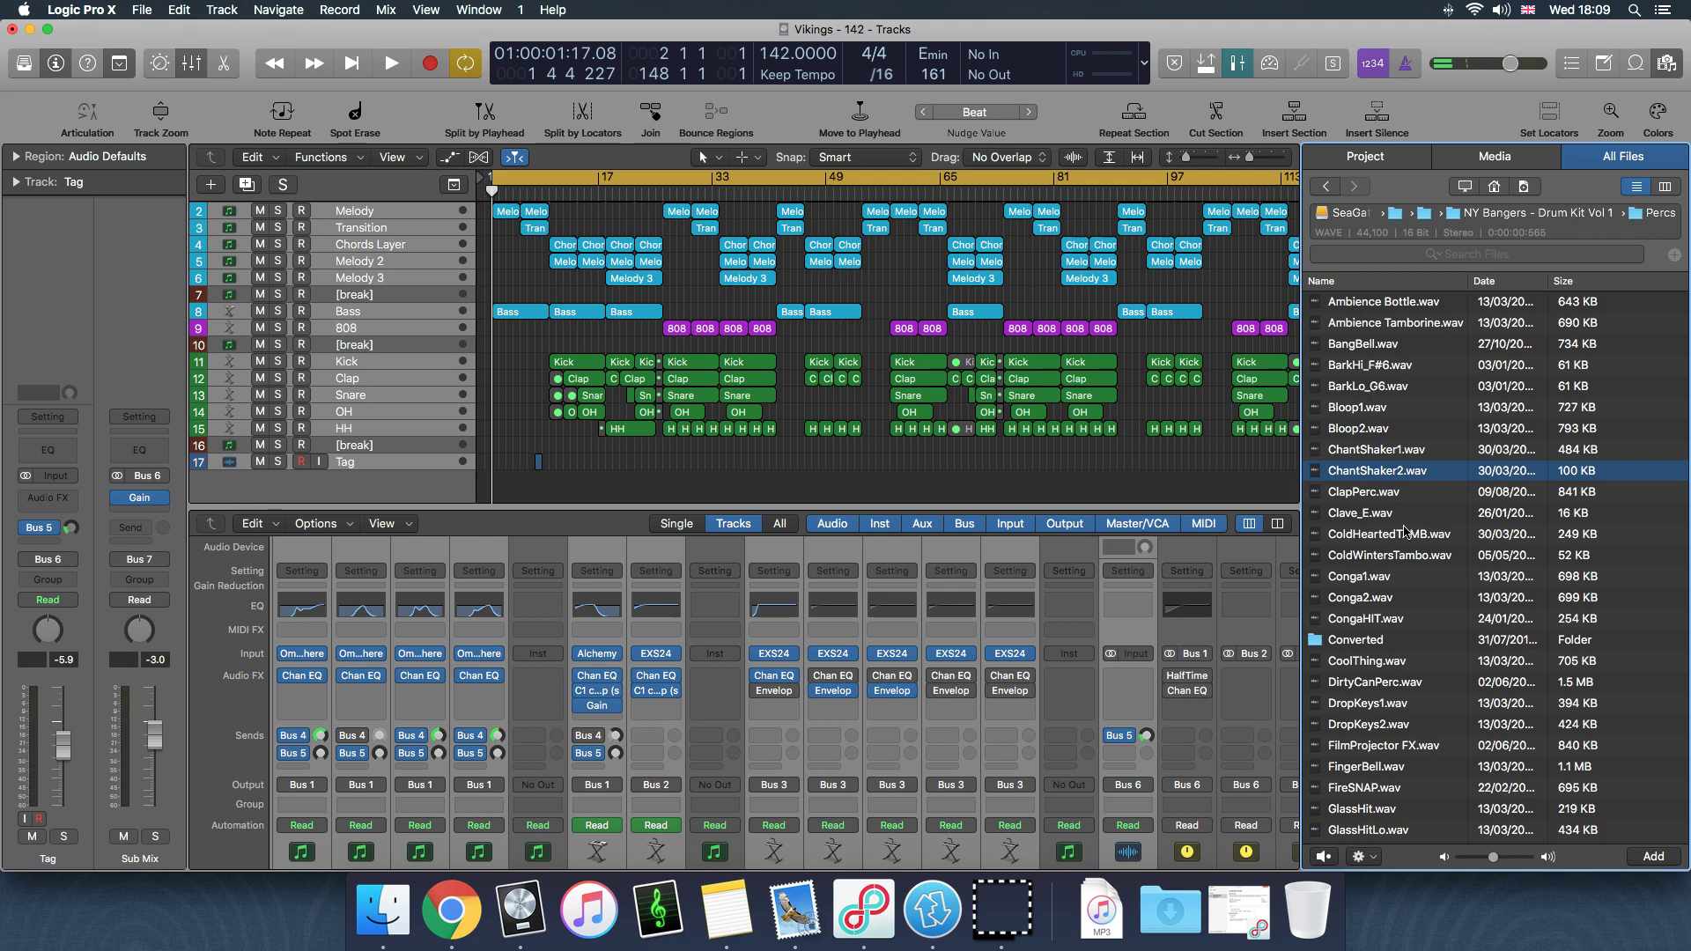
{"action": "left_click", "coordinate": [1401, 555]}
{"action": "left_click", "coordinate": [1409, 703]}
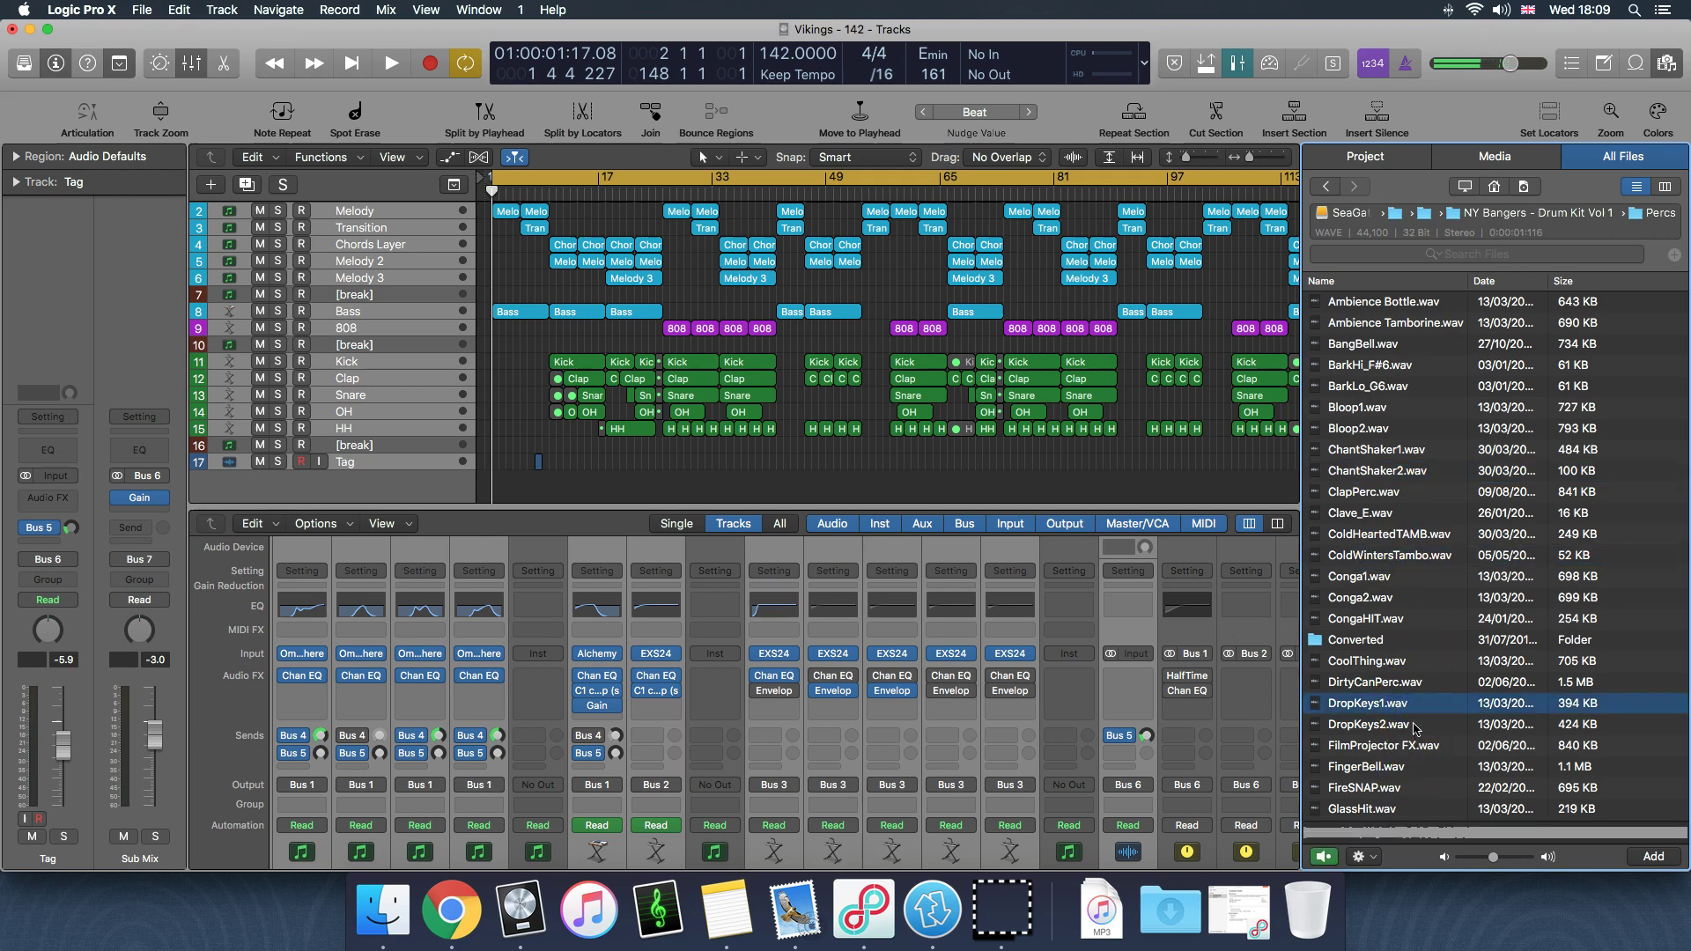
{"action": "left_click", "coordinate": [1374, 722]}
{"action": "left_click", "coordinate": [1378, 709]}
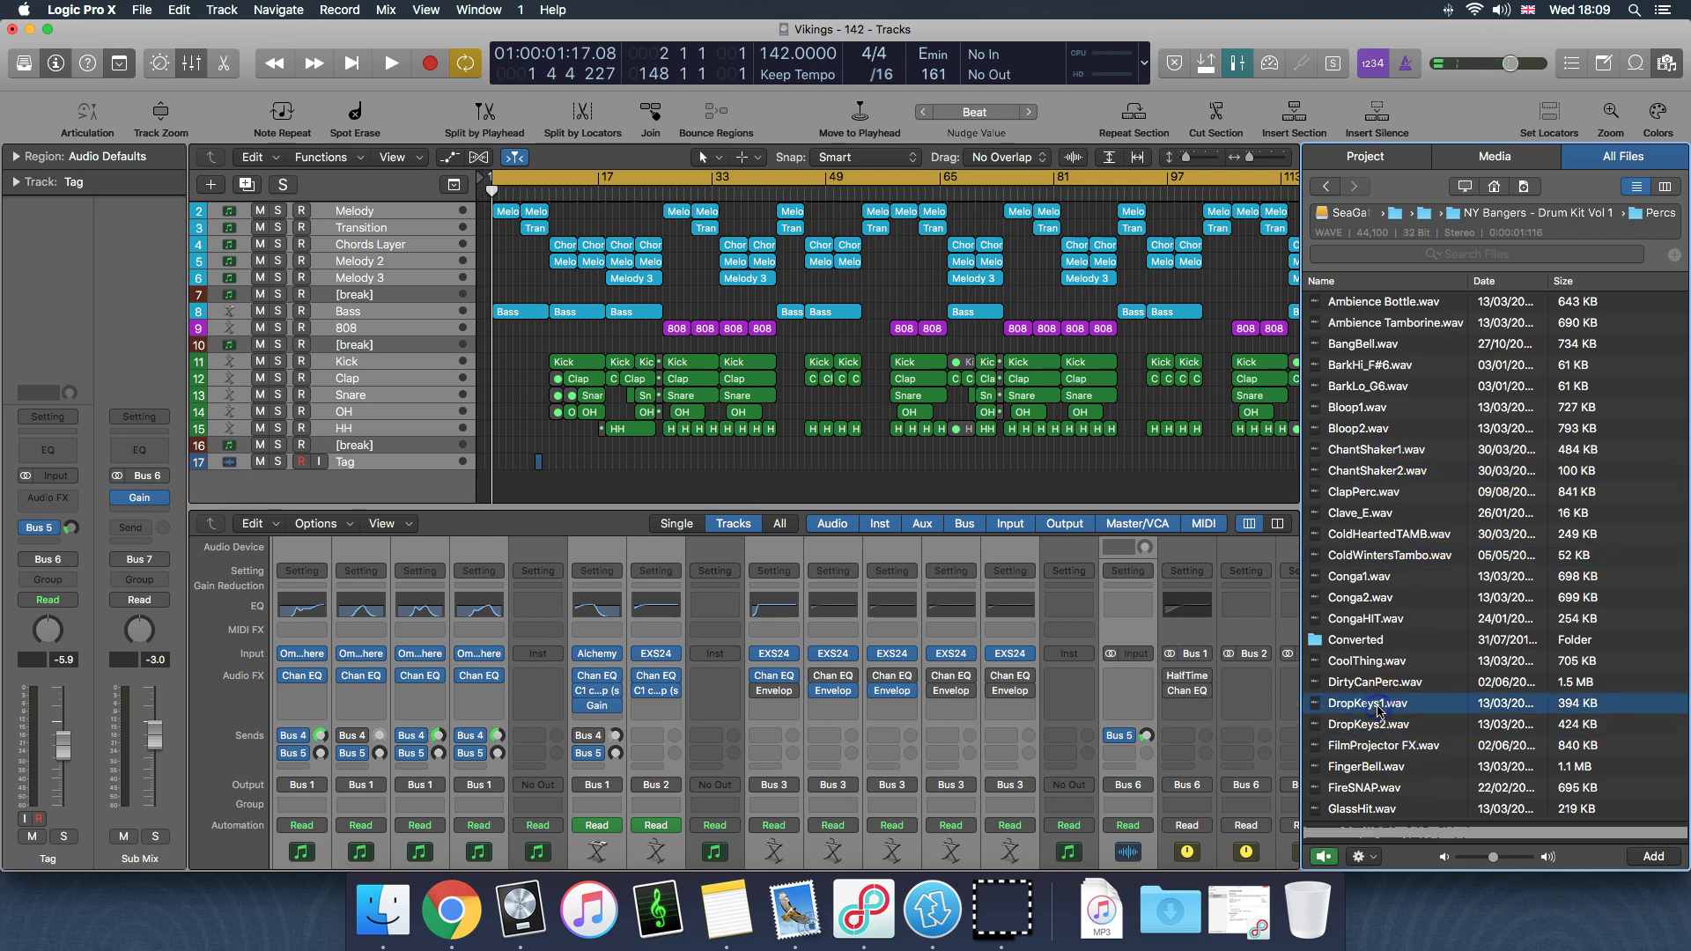
{"action": "left_click", "coordinate": [1379, 724]}
{"action": "left_click", "coordinate": [1380, 704]}
{"action": "left_click", "coordinate": [1383, 722]}
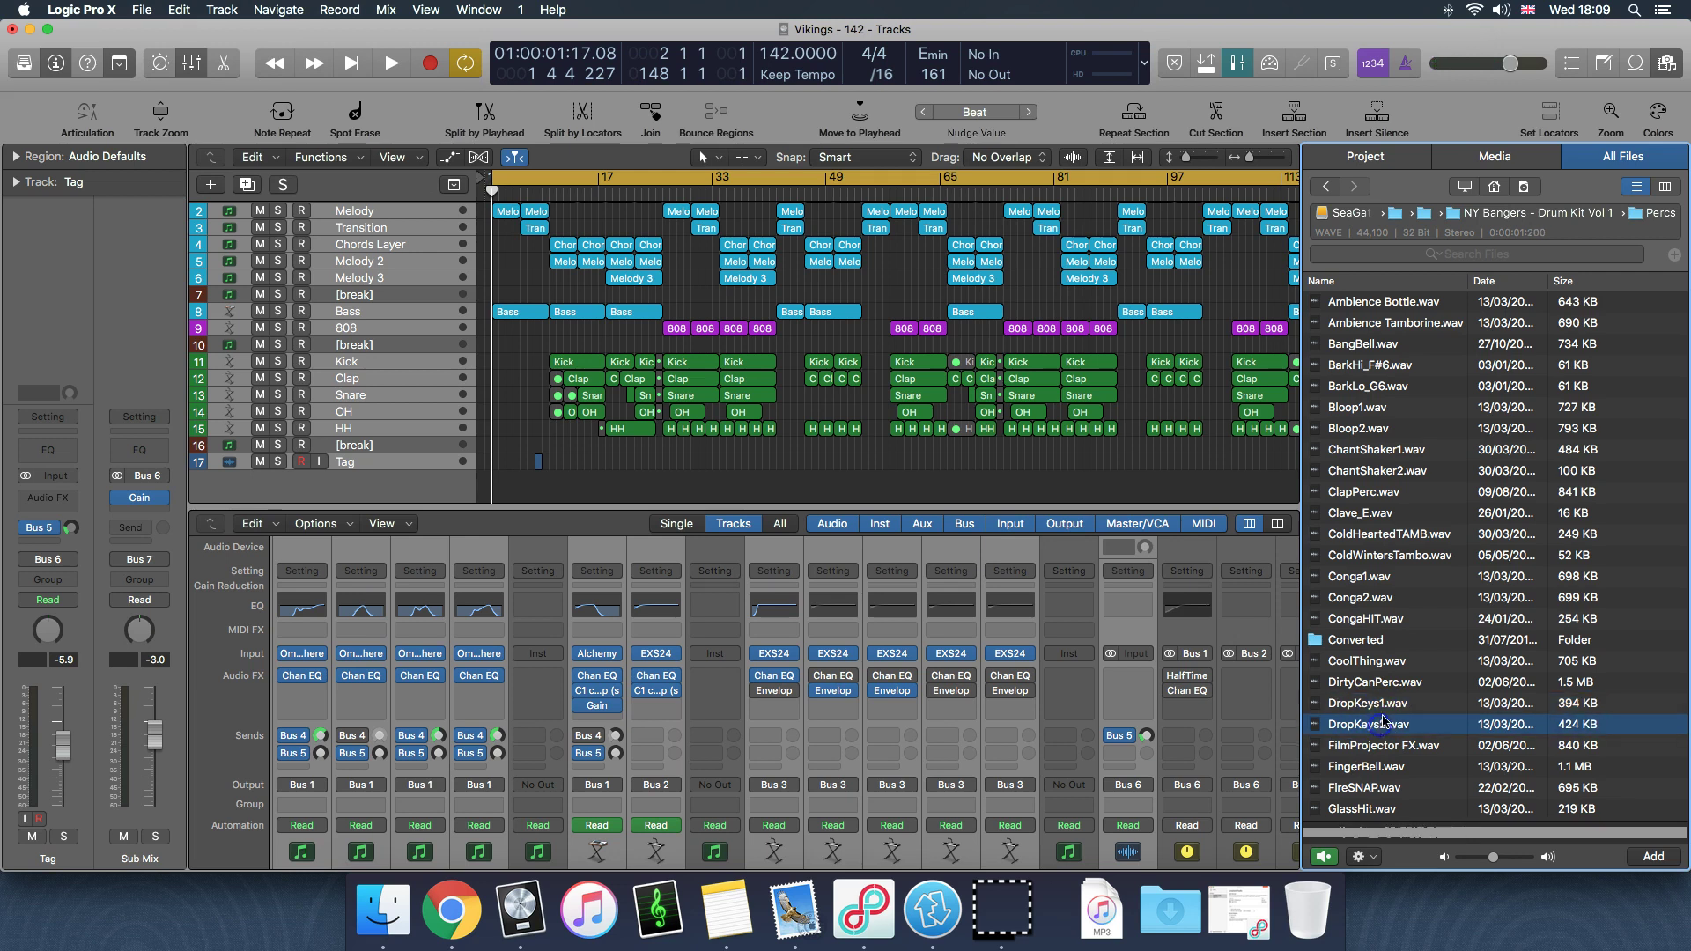
{"action": "left_click", "coordinate": [1380, 705]}
{"action": "left_click", "coordinate": [1383, 722]}
{"action": "left_click", "coordinate": [1380, 705]}
{"action": "left_click", "coordinate": [1383, 720]}
{"action": "left_click", "coordinate": [1380, 705]}
{"action": "left_click", "coordinate": [1380, 723]}
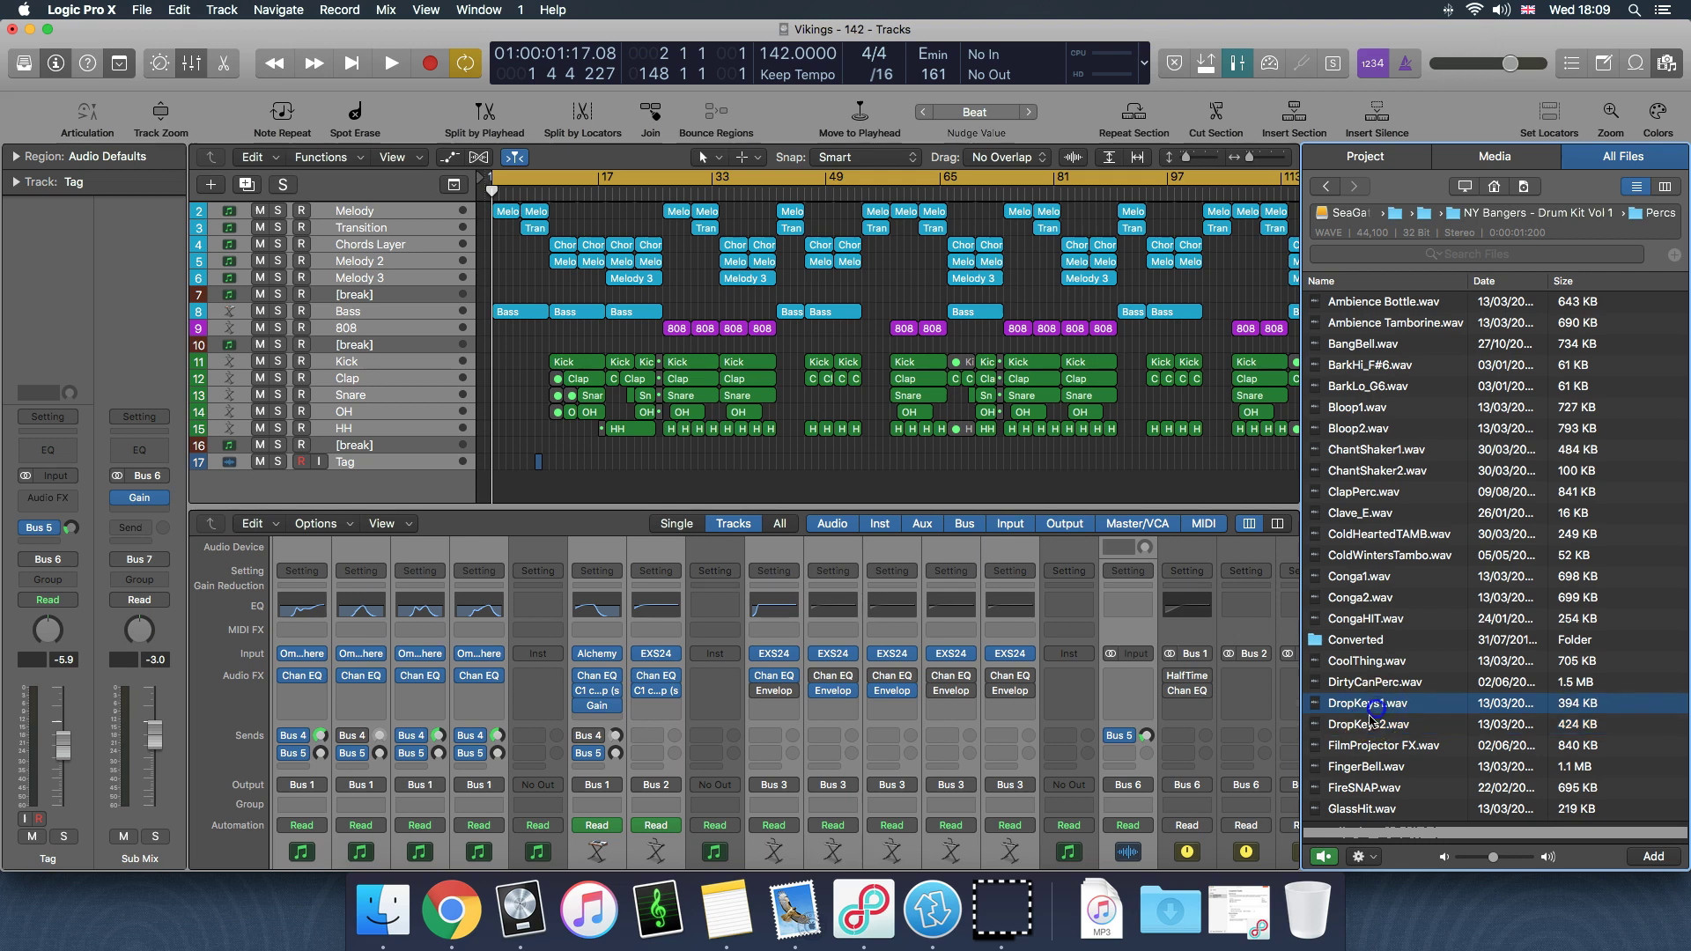
{"action": "left_click", "coordinate": [1355, 727]}
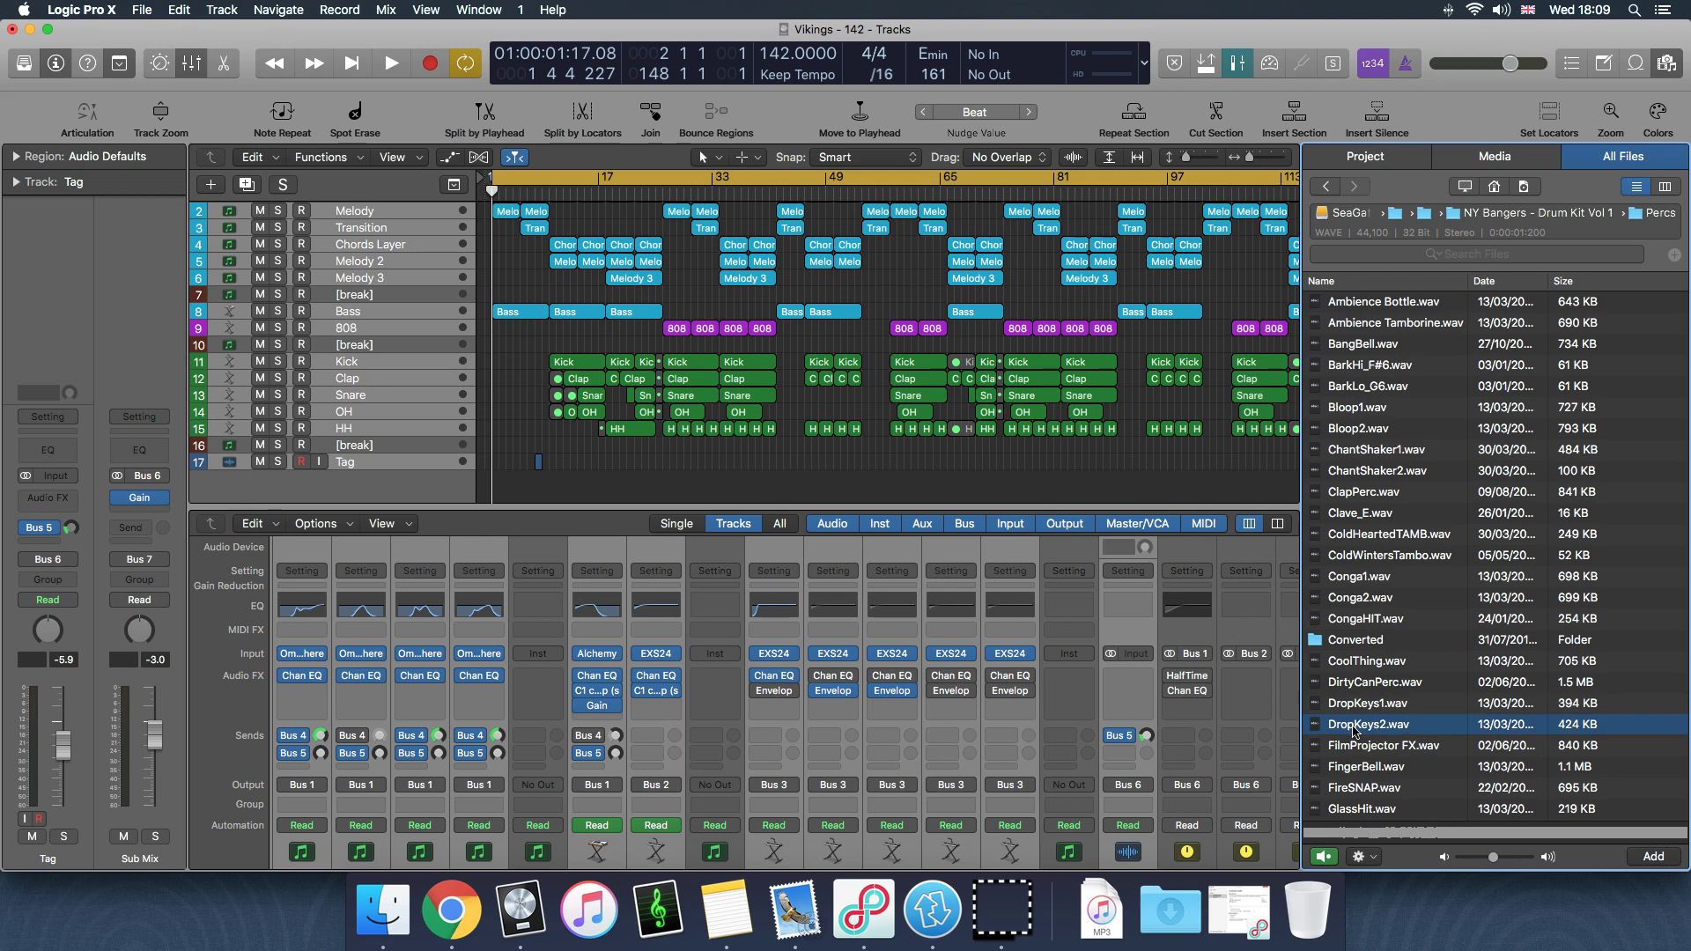
Step: Launch MediaHuman Audio Converter and move its window left over Logic's tracks
{"action": "left_click", "coordinate": [934, 914]}
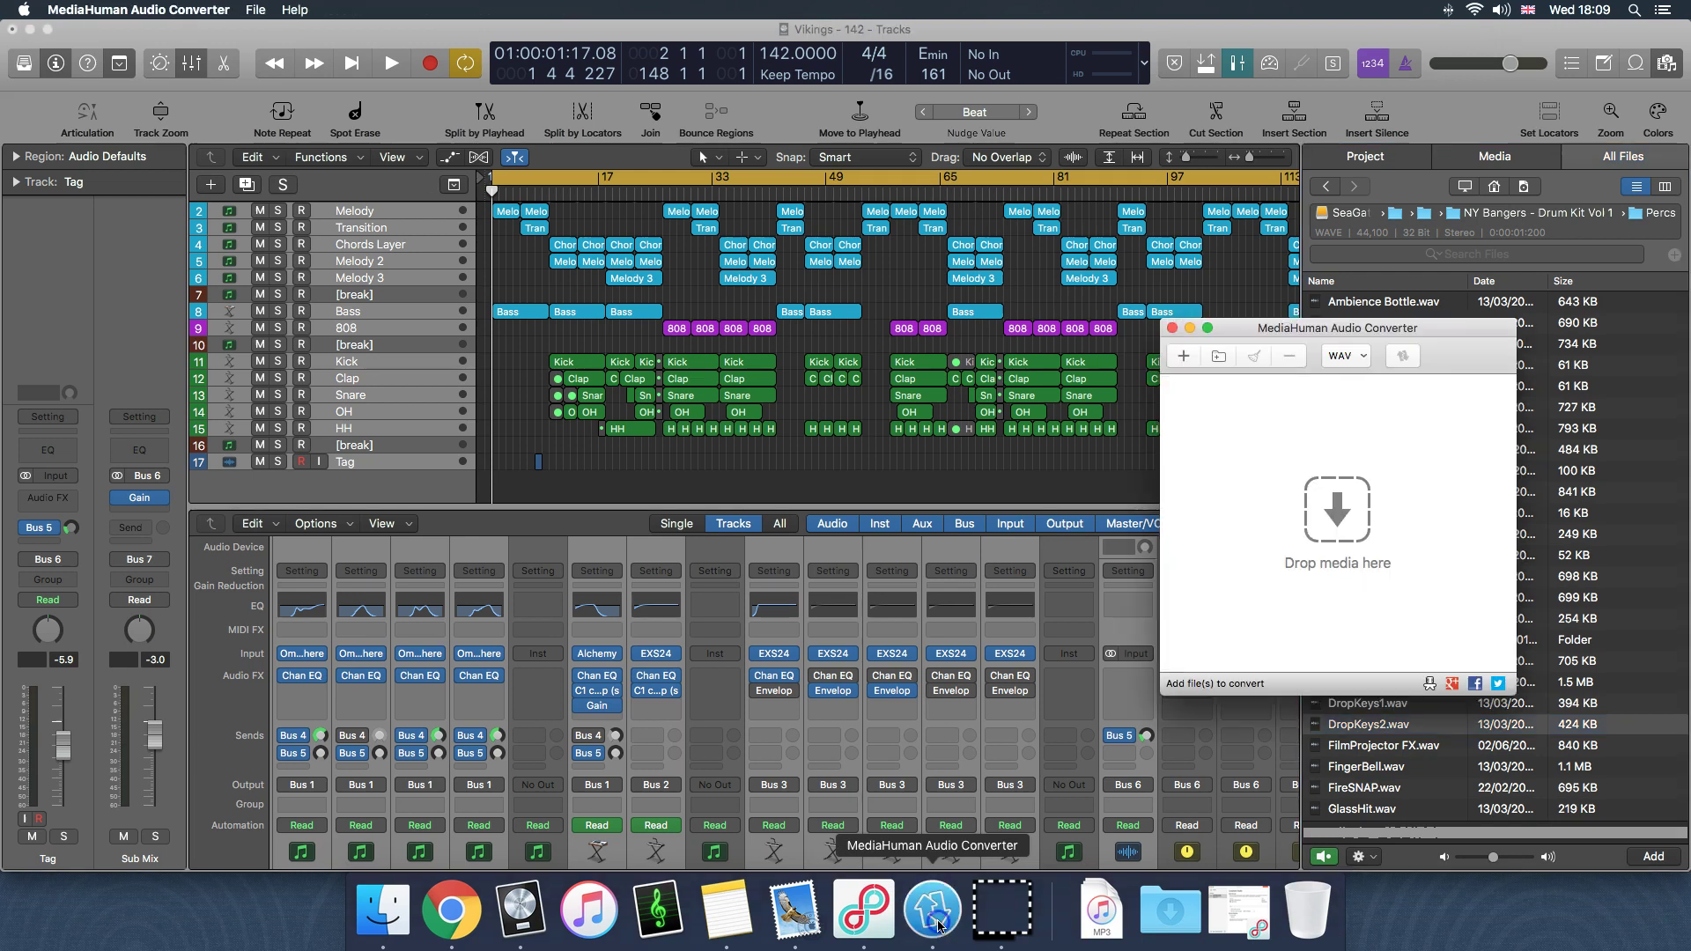
{"action": "left_click", "coordinate": [1394, 517]}
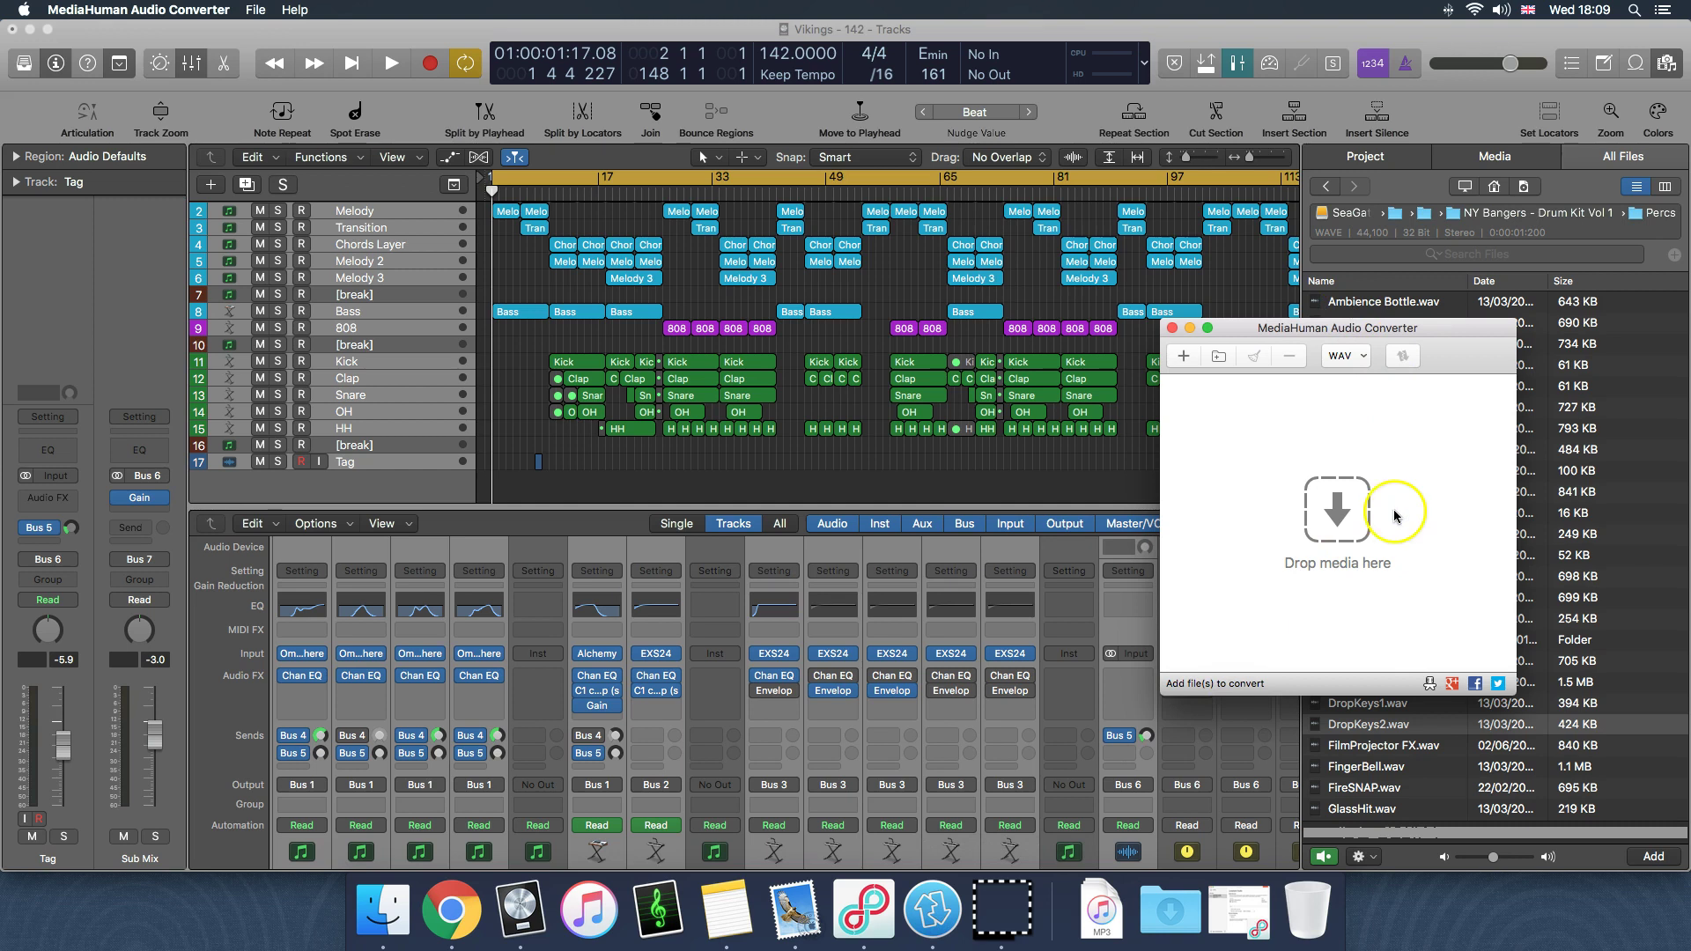
{"action": "left_click", "coordinate": [1268, 337]}
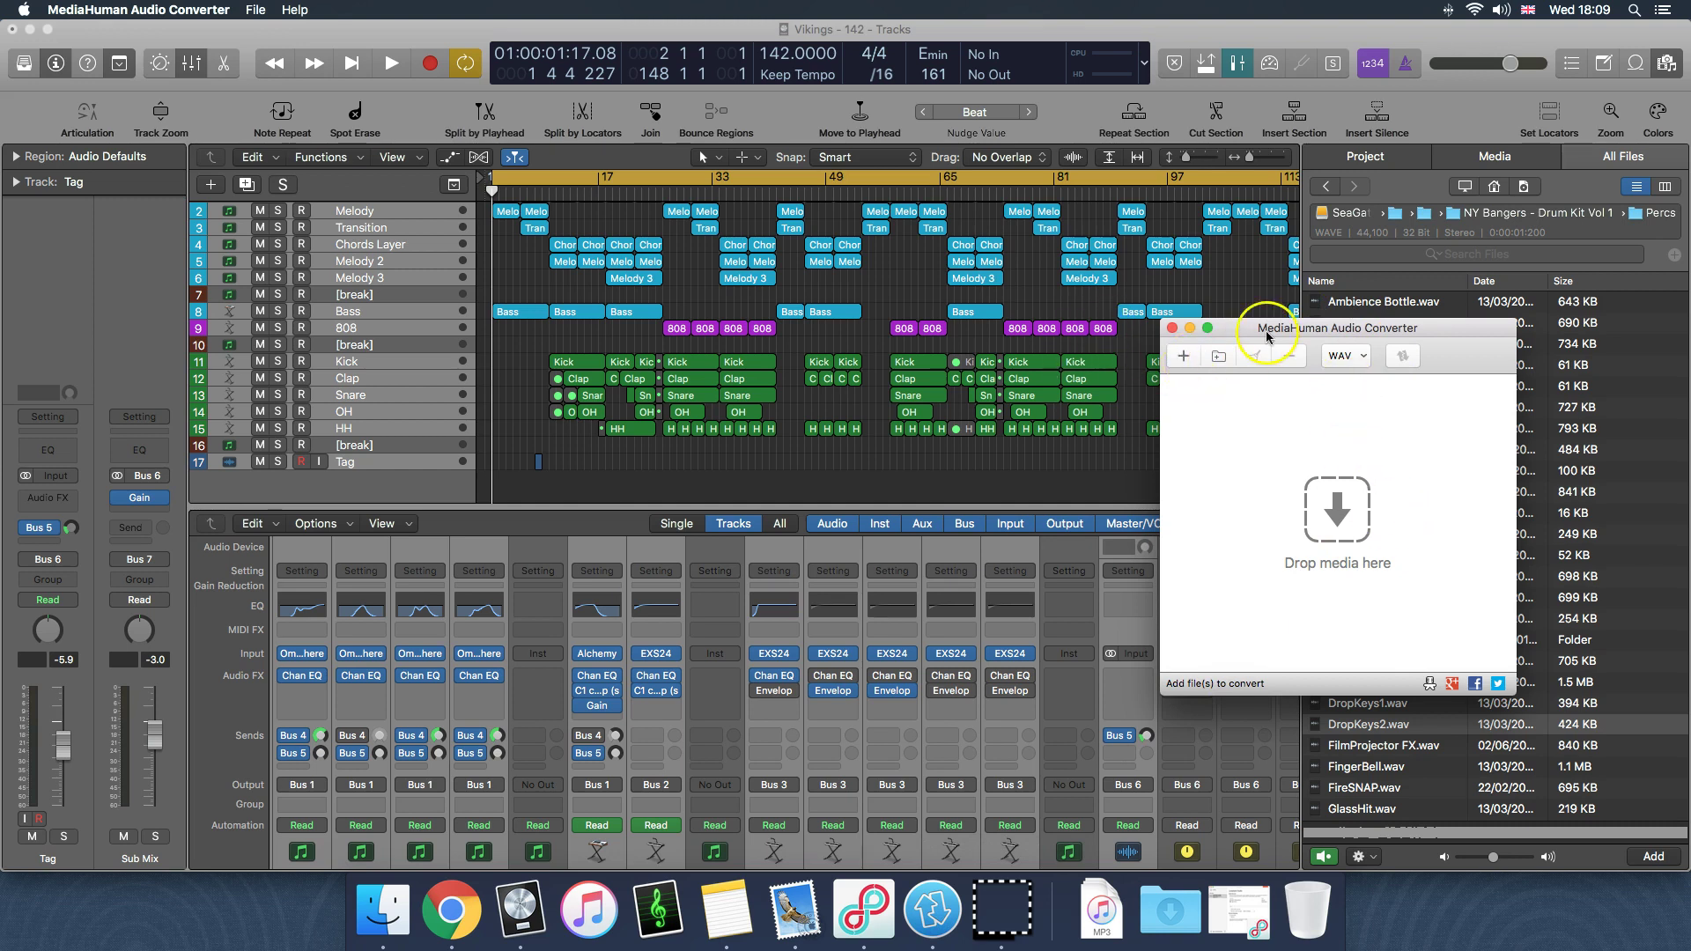
{"action": "left_click_drag", "start_coordinate": [1266, 338], "coordinate": [1019, 333]}
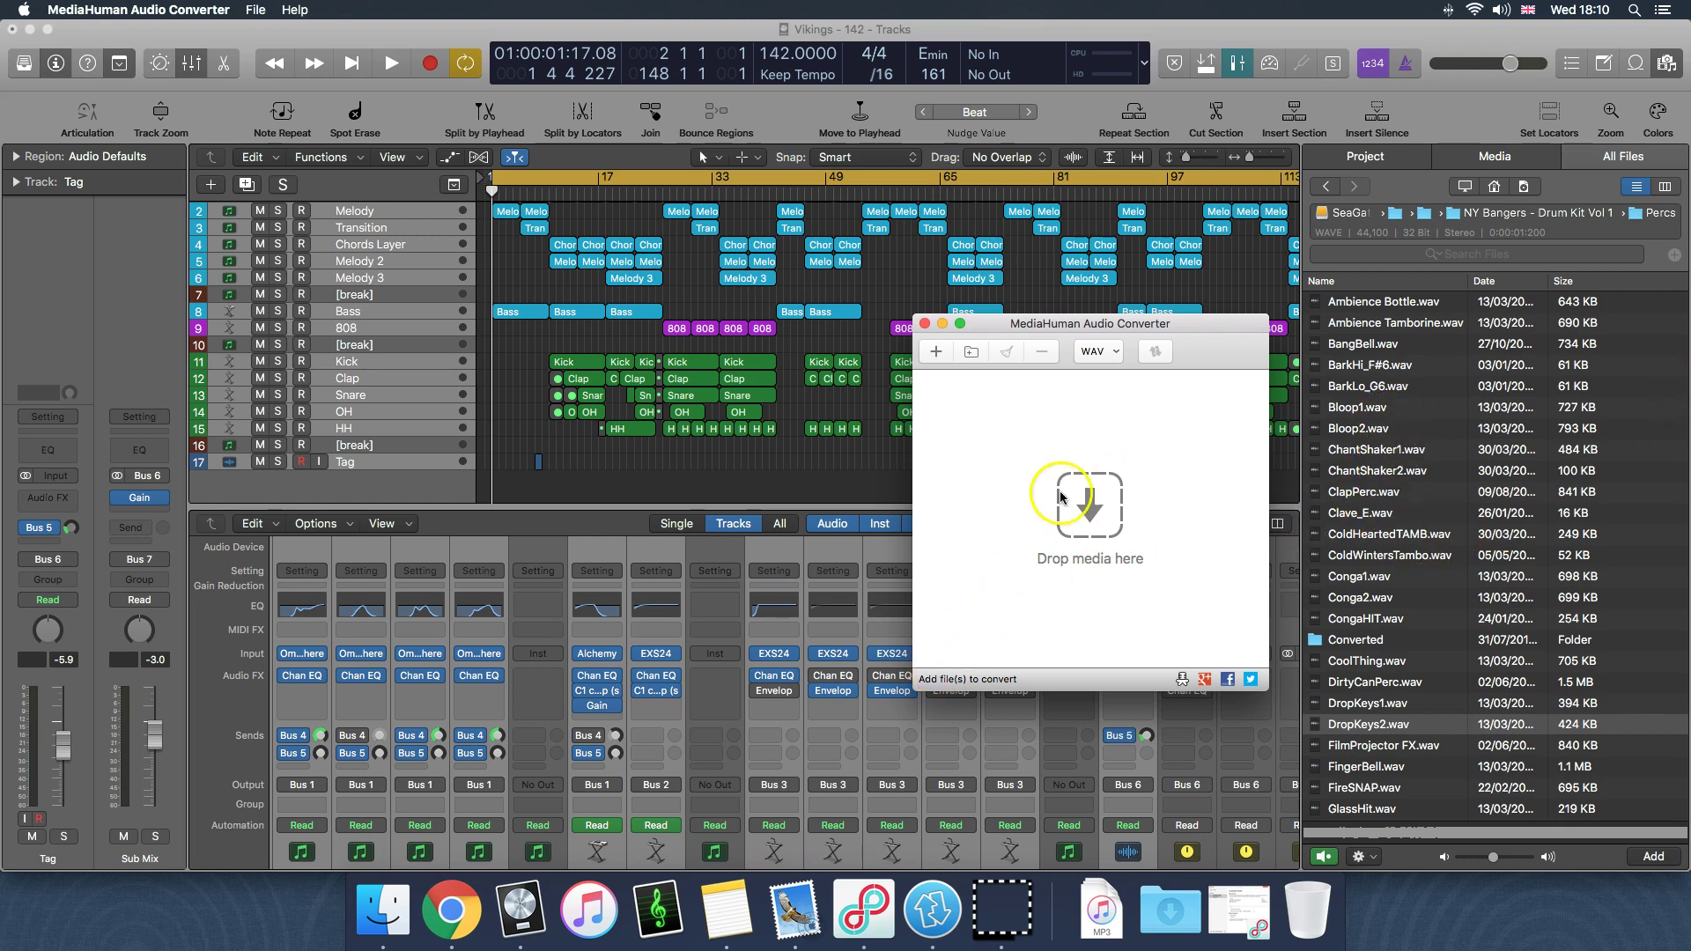
Step: Add a folder, choosing Percs from Drums > Producer Kits > NY Bangers - Drum Kit Vol 1
{"action": "left_click", "coordinate": [972, 356]}
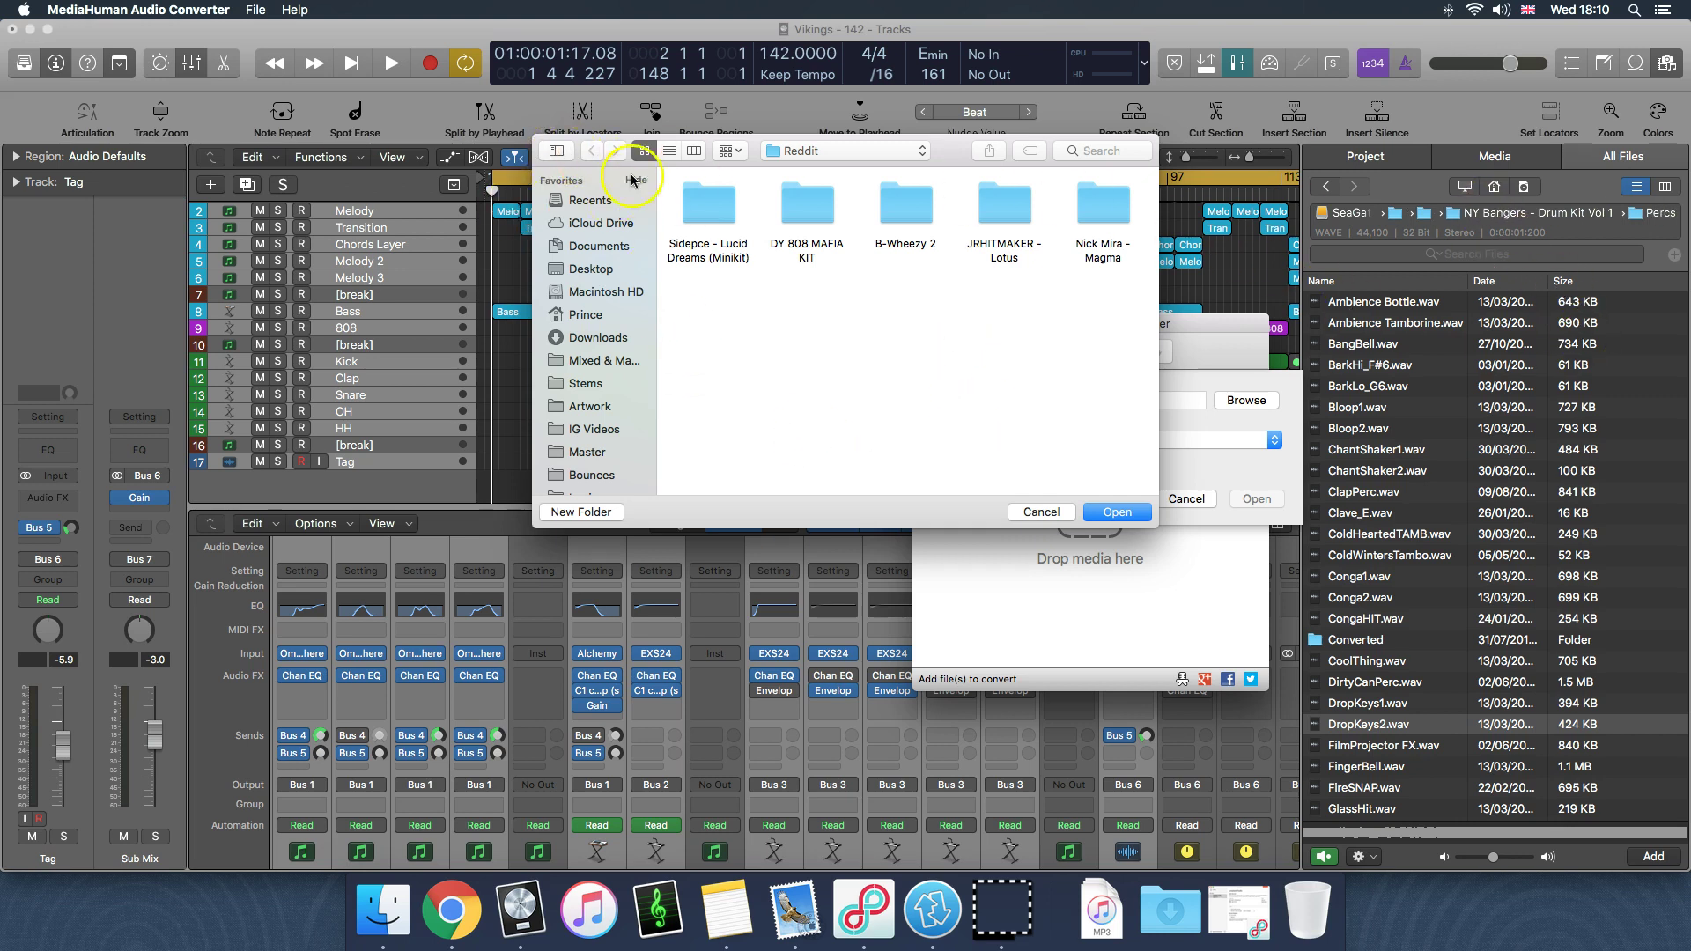
{"action": "left_click", "coordinate": [783, 153]}
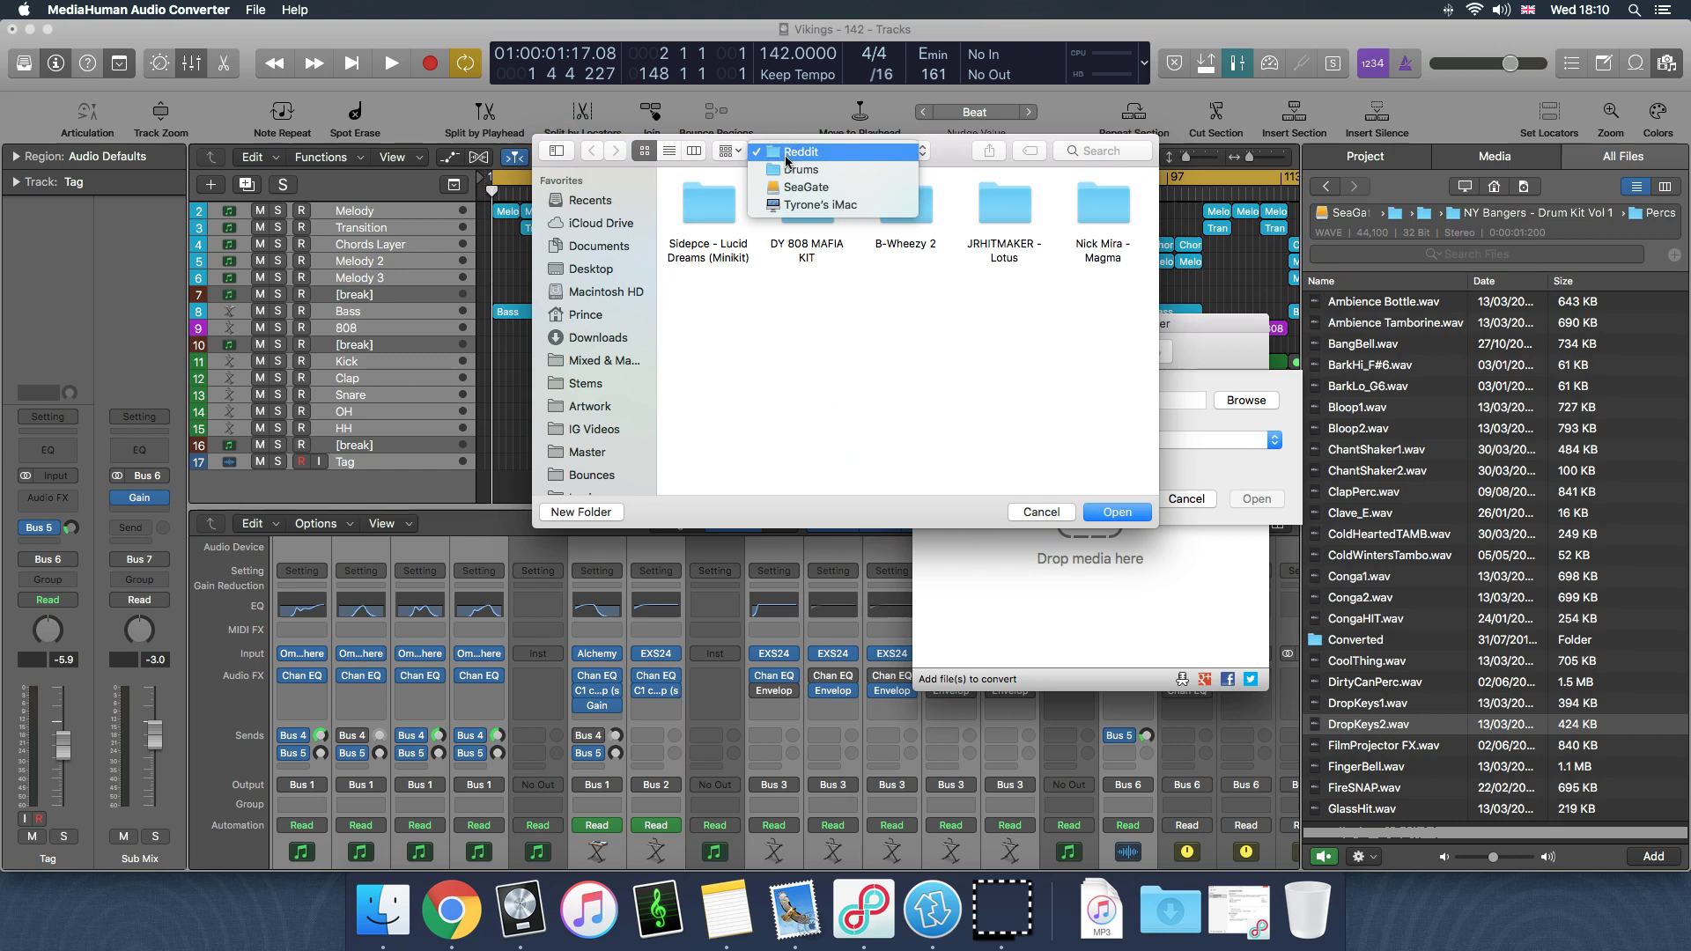
{"action": "left_click", "coordinate": [800, 171]}
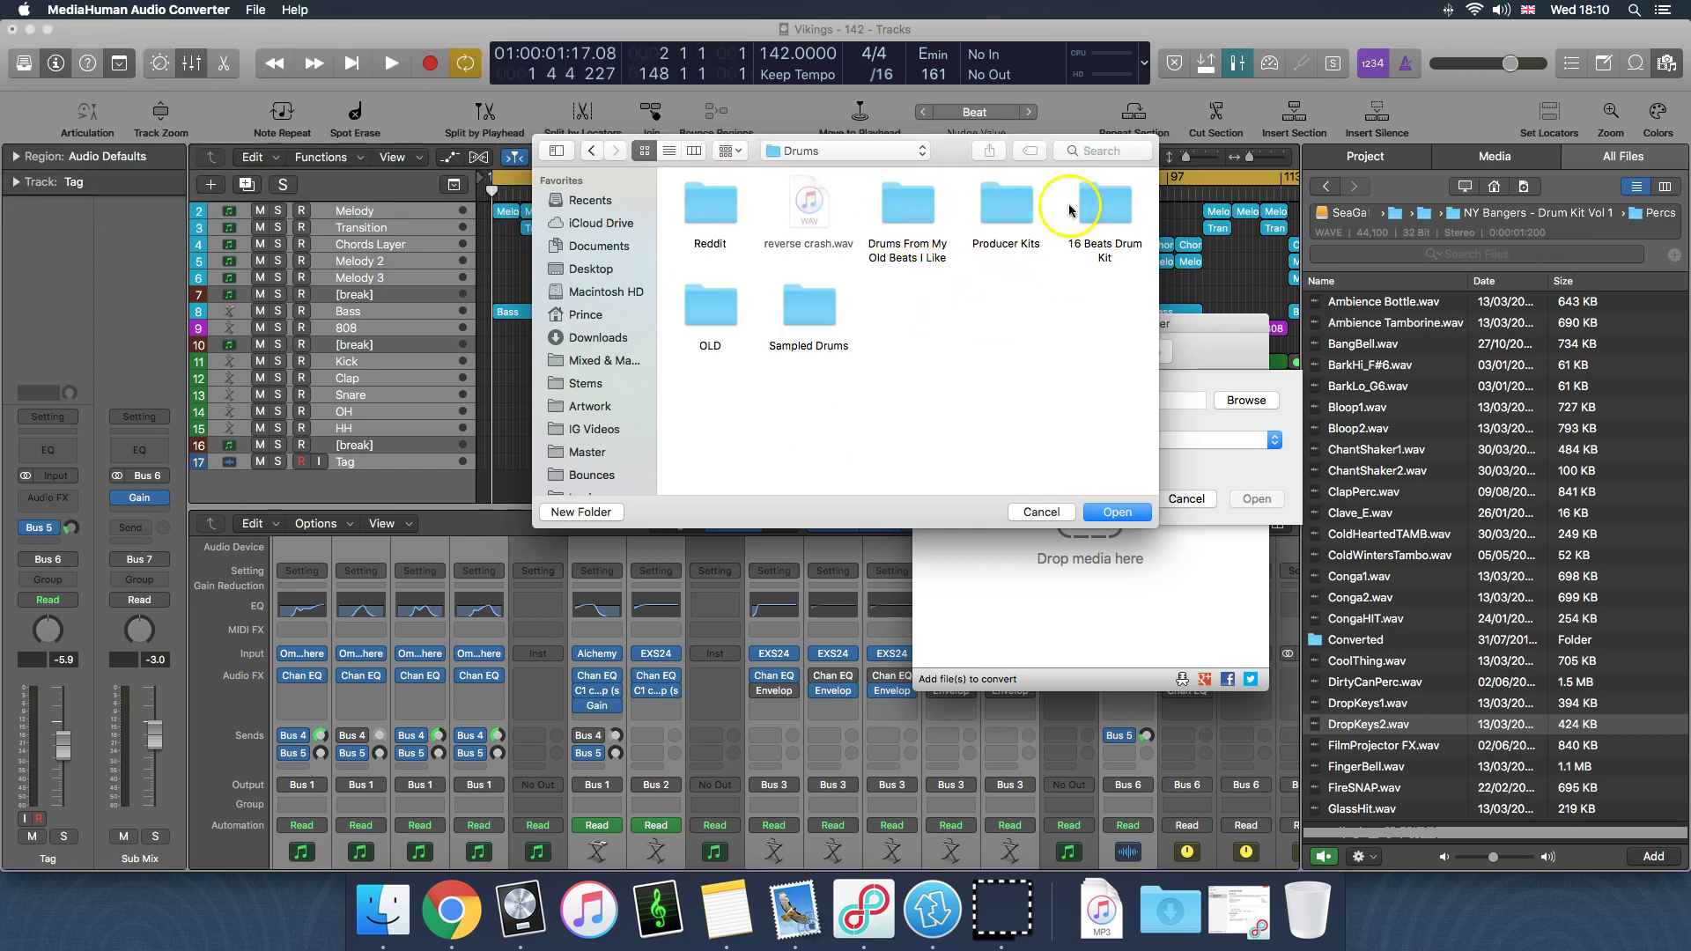
{"action": "double_click", "coordinate": [1007, 207]}
{"action": "double_click", "coordinate": [900, 201]}
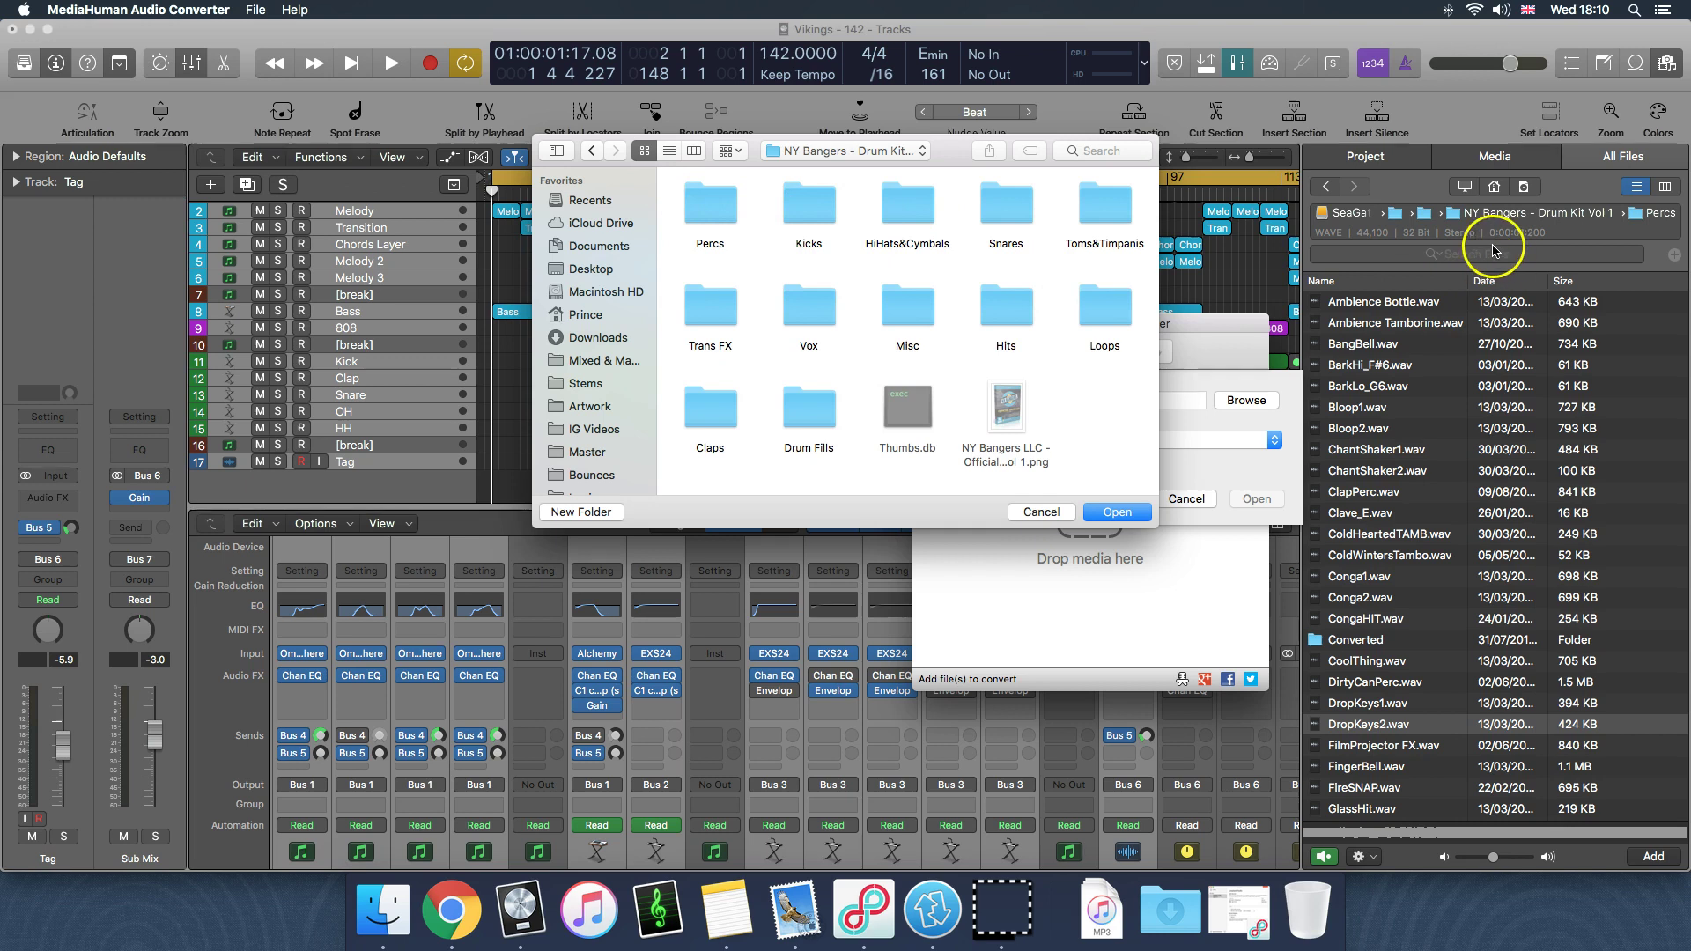
{"action": "left_click", "coordinate": [710, 211]}
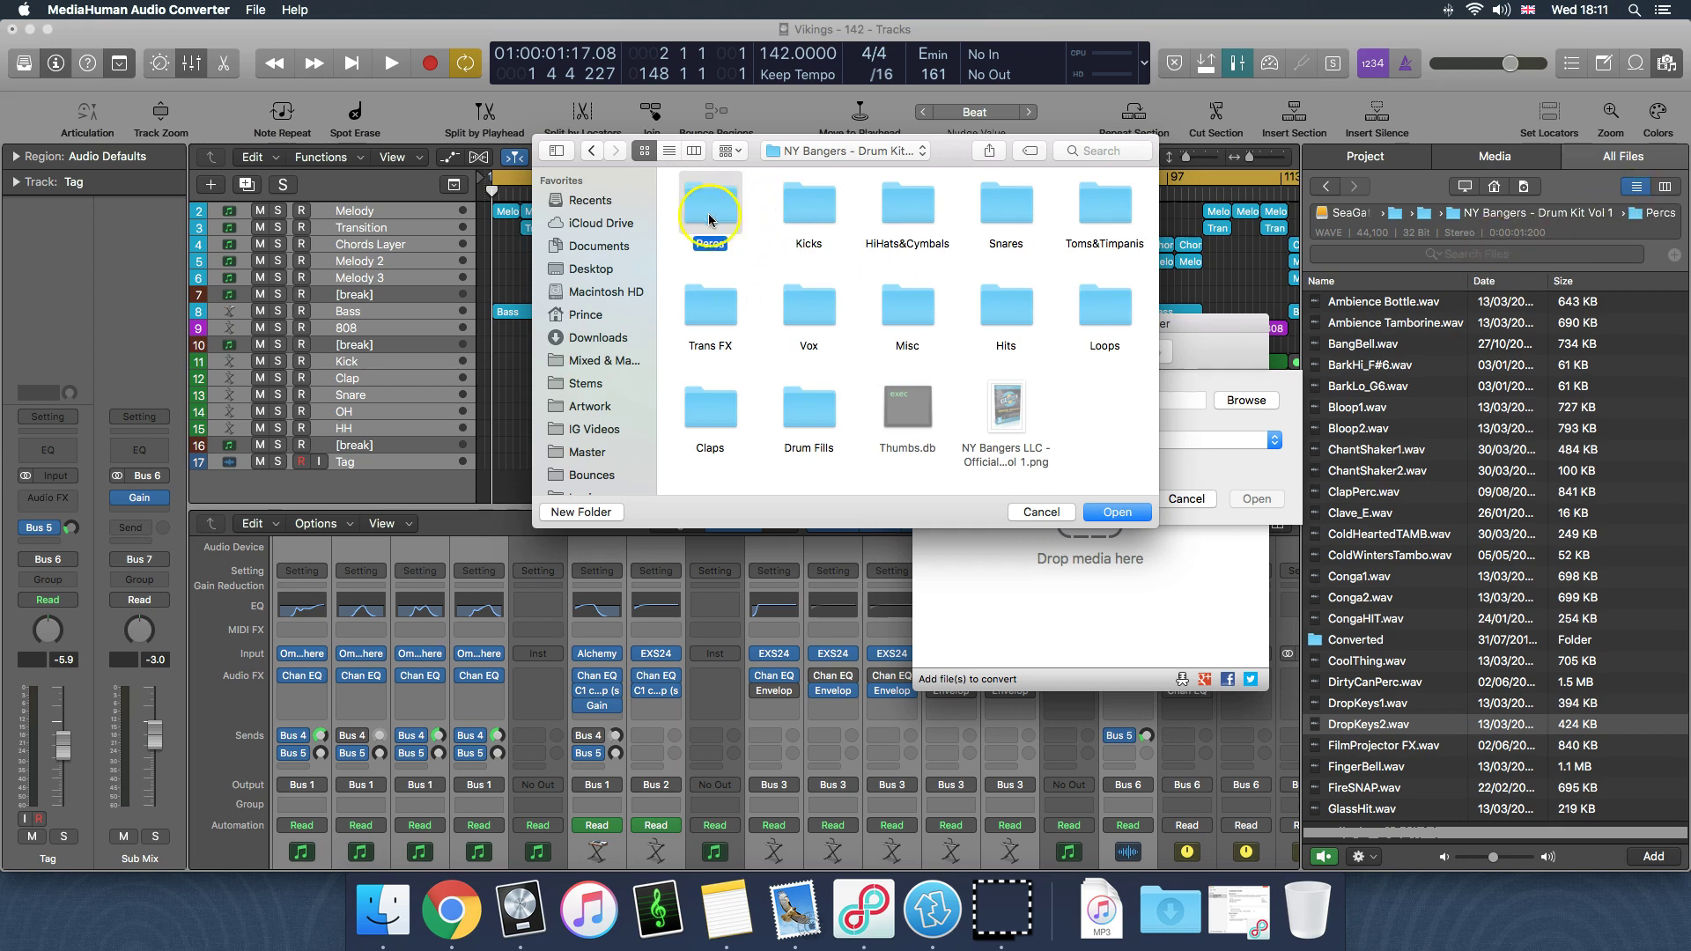
{"action": "left_click", "coordinate": [1112, 514]}
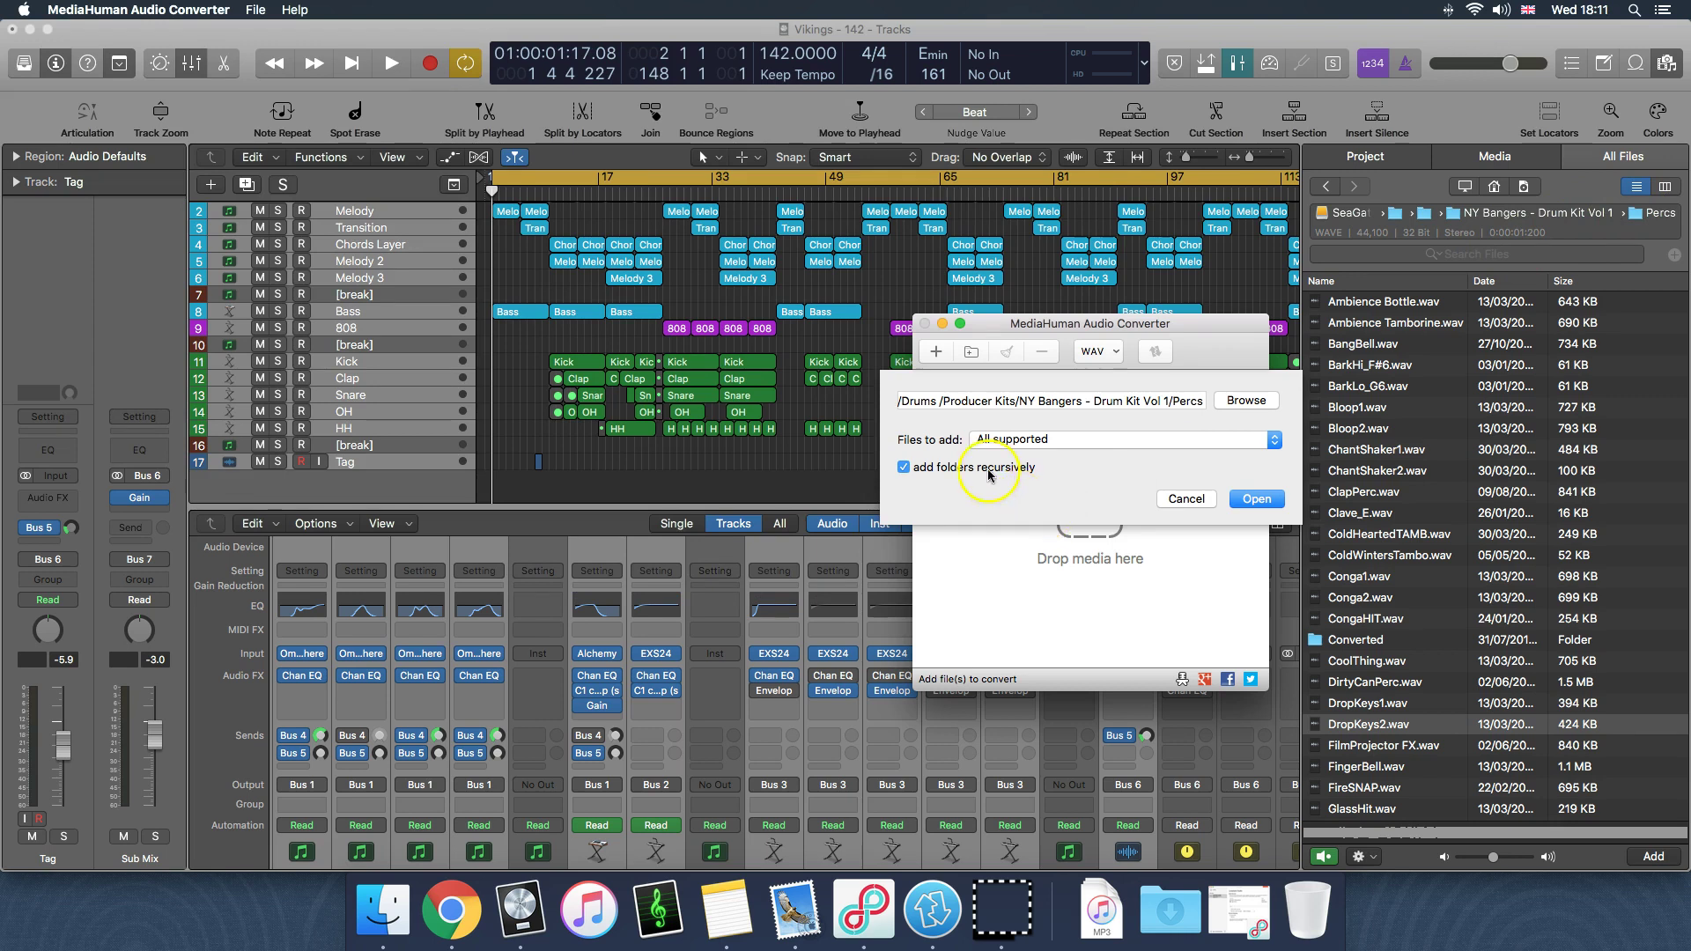
Step: Set Files to add to All supported and load the 106 Percs samples into the queue
{"action": "left_click", "coordinate": [1021, 443]}
{"action": "left_click", "coordinate": [1022, 449]}
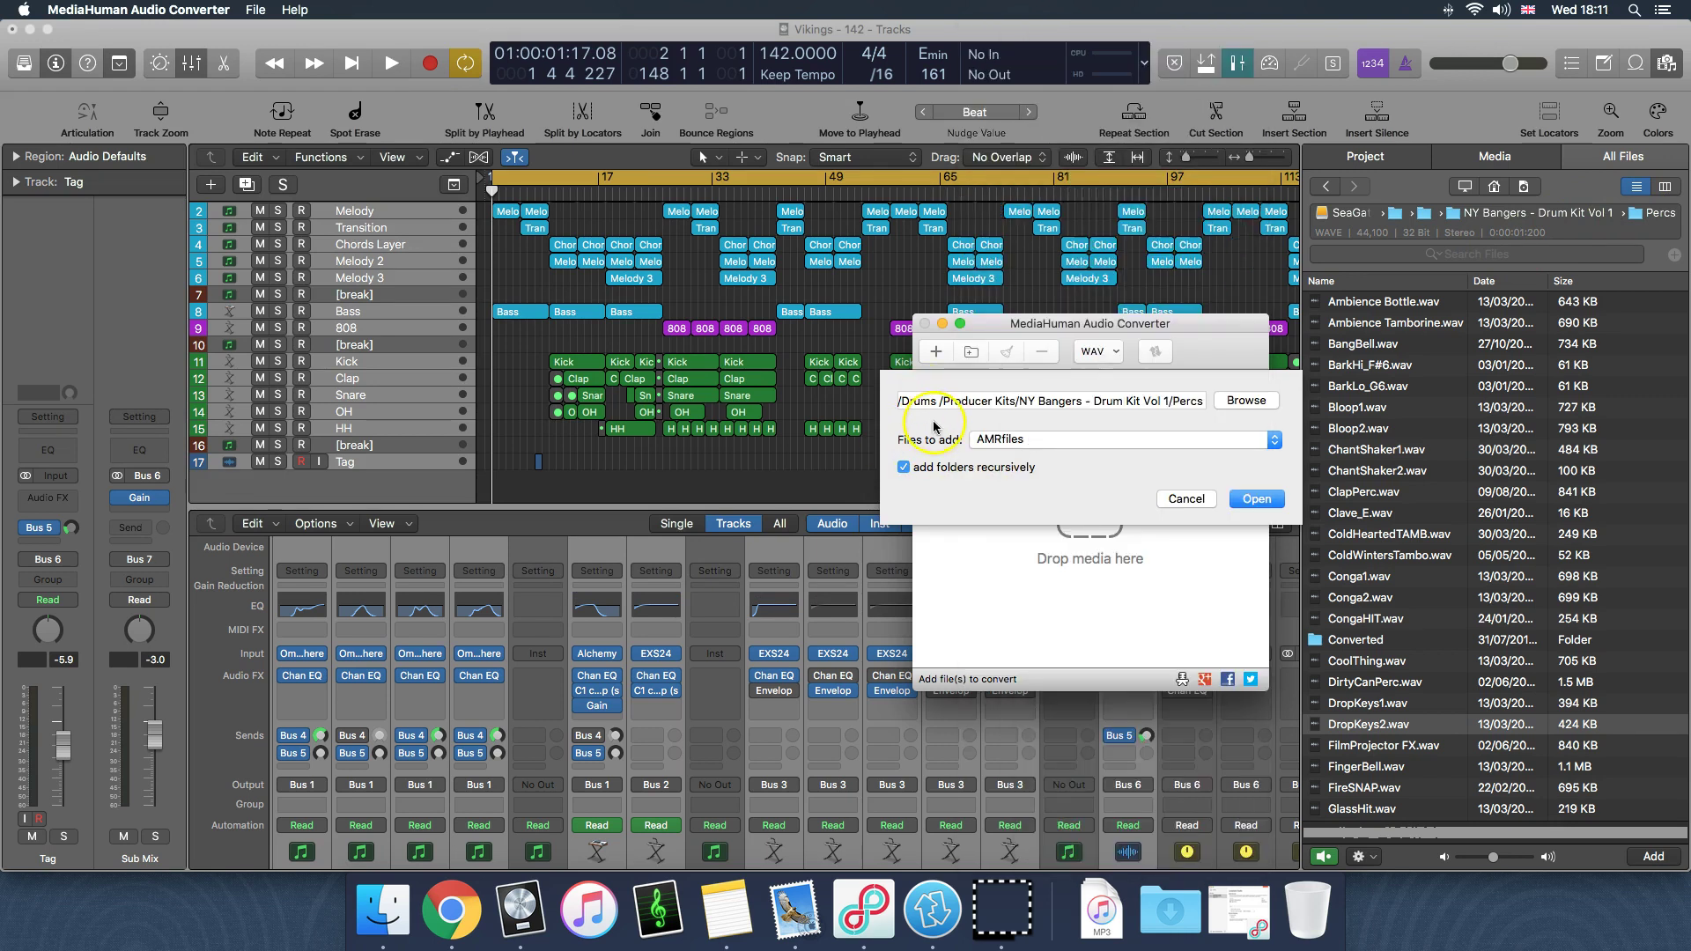
{"action": "left_click", "coordinate": [1021, 440]}
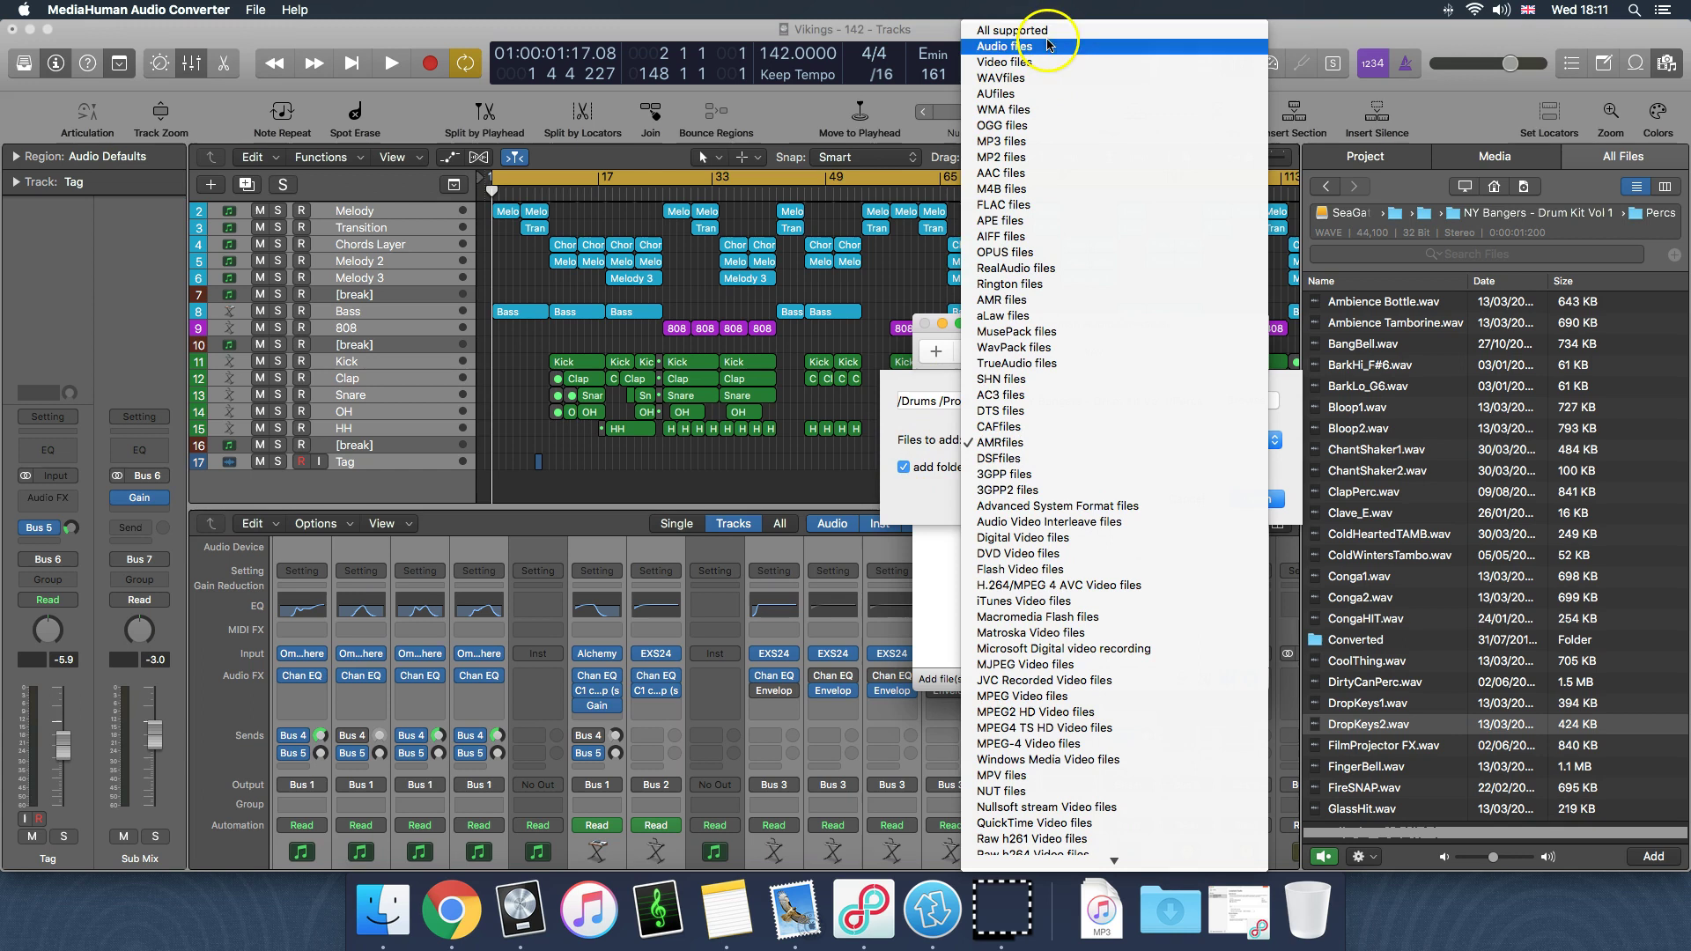
{"action": "left_click", "coordinate": [1068, 40]}
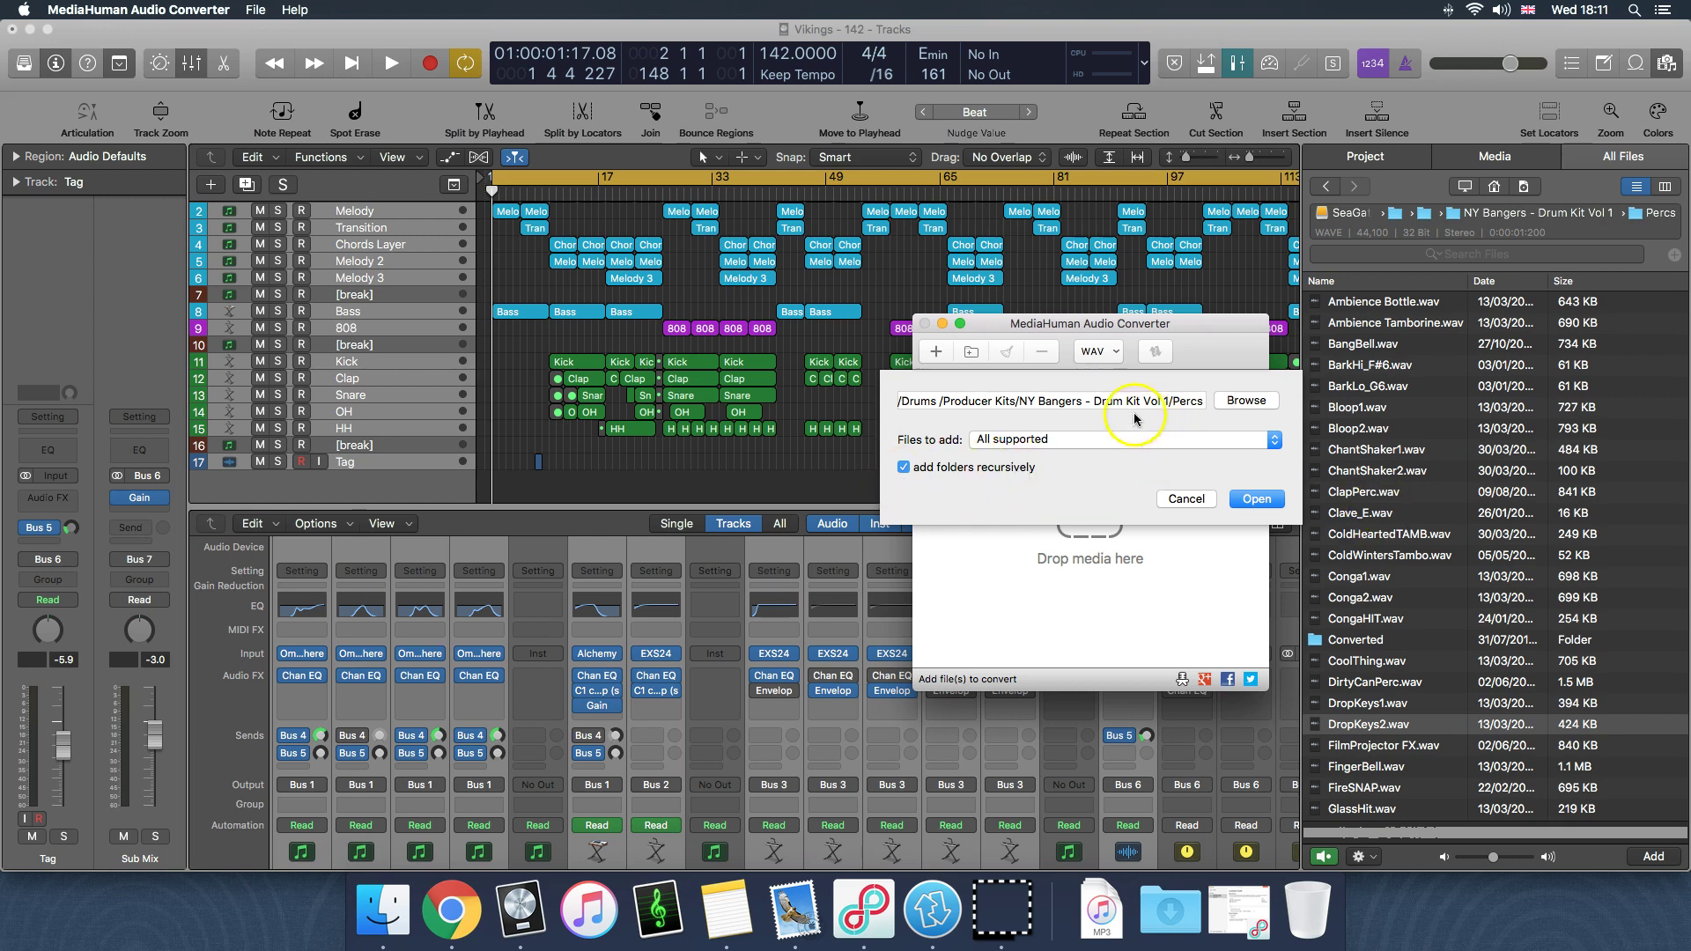
{"action": "left_click", "coordinate": [1256, 498]}
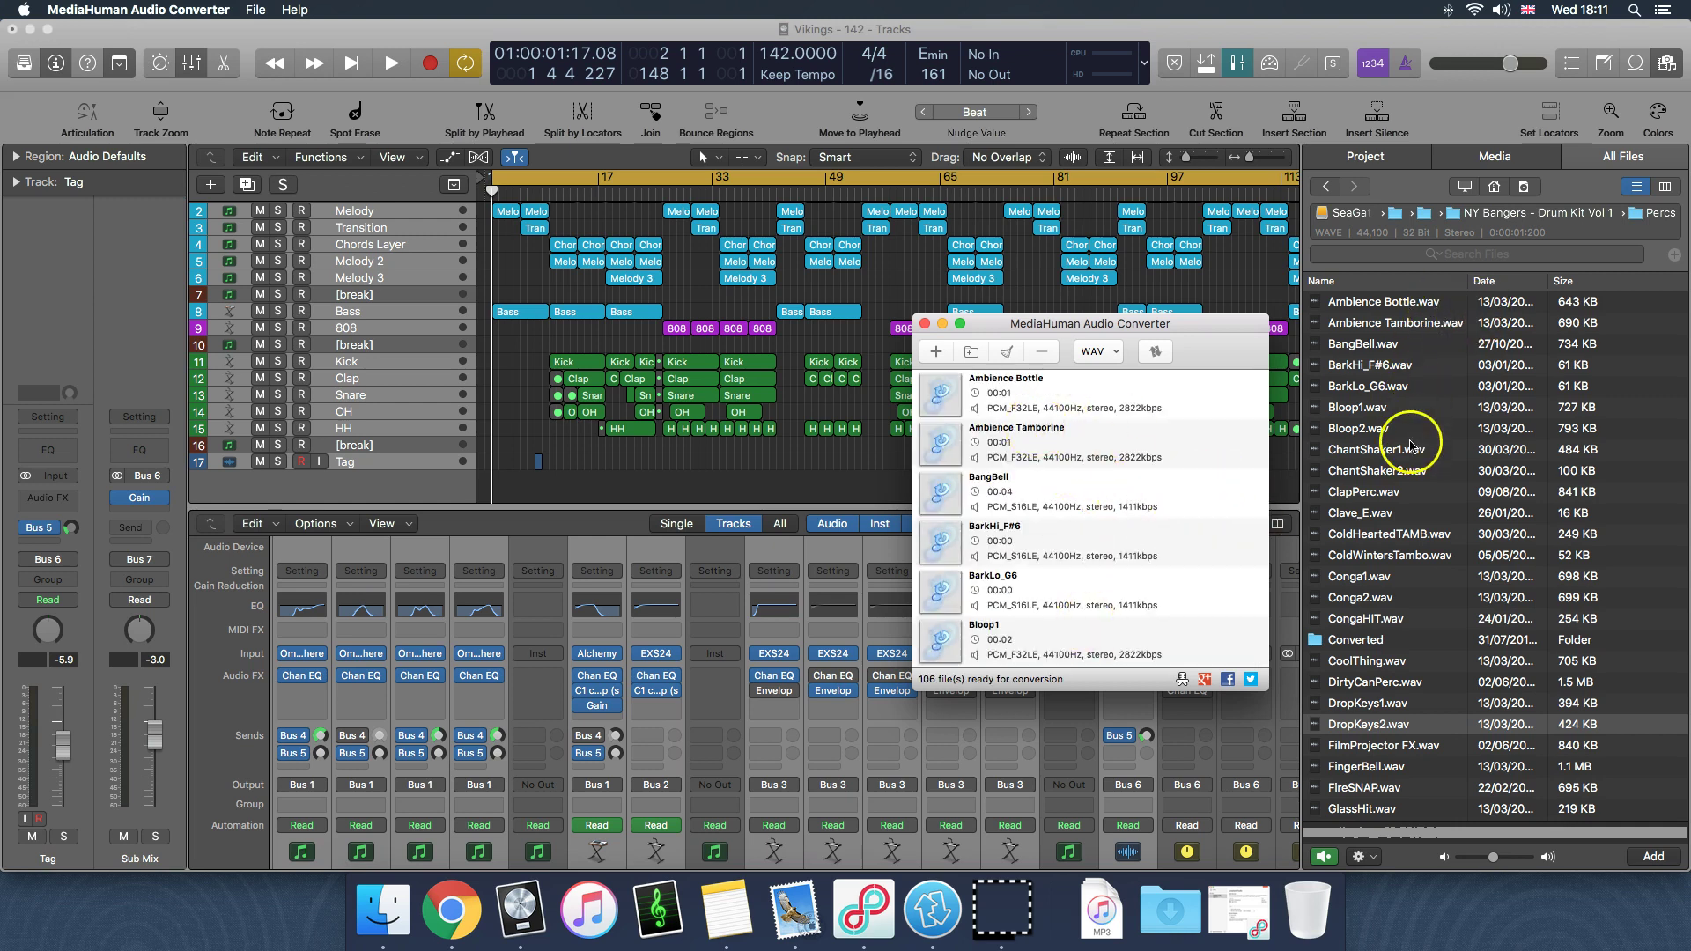
Step: Choose the WAV - stereo, 44100Hz output preset for the queued files
{"action": "scroll", "coordinate": [1004, 437], "scroll_direction": "down", "scroll_amount": 20}
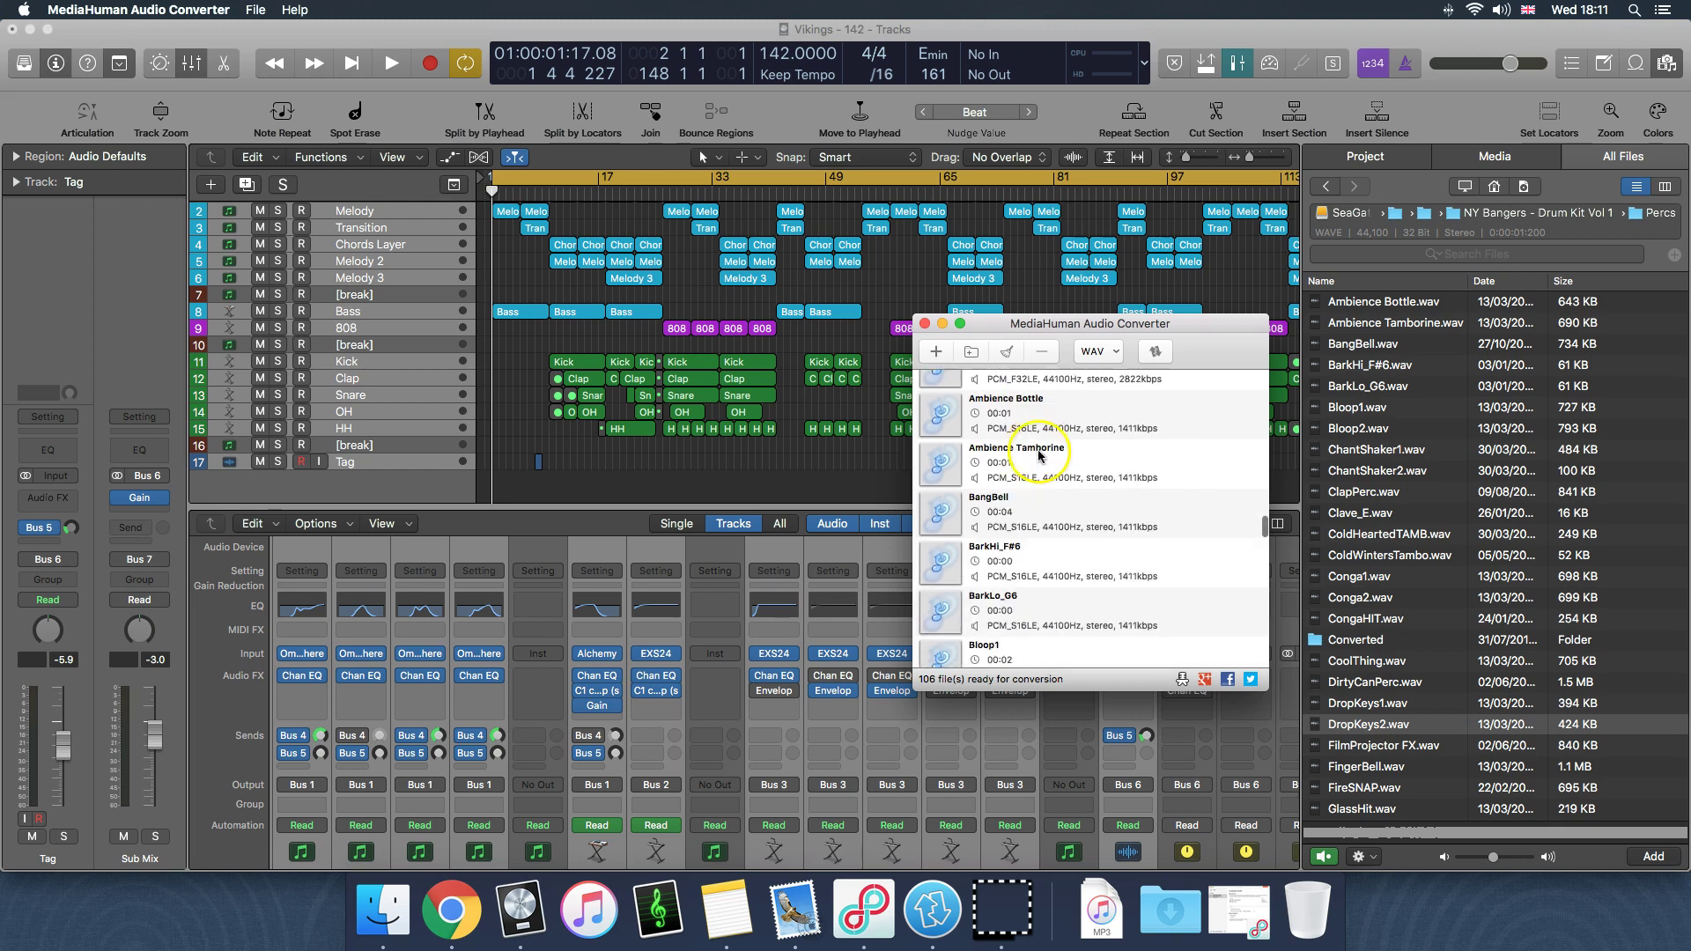
{"action": "scroll", "coordinate": [1038, 456], "scroll_direction": "up", "scroll_amount": 20}
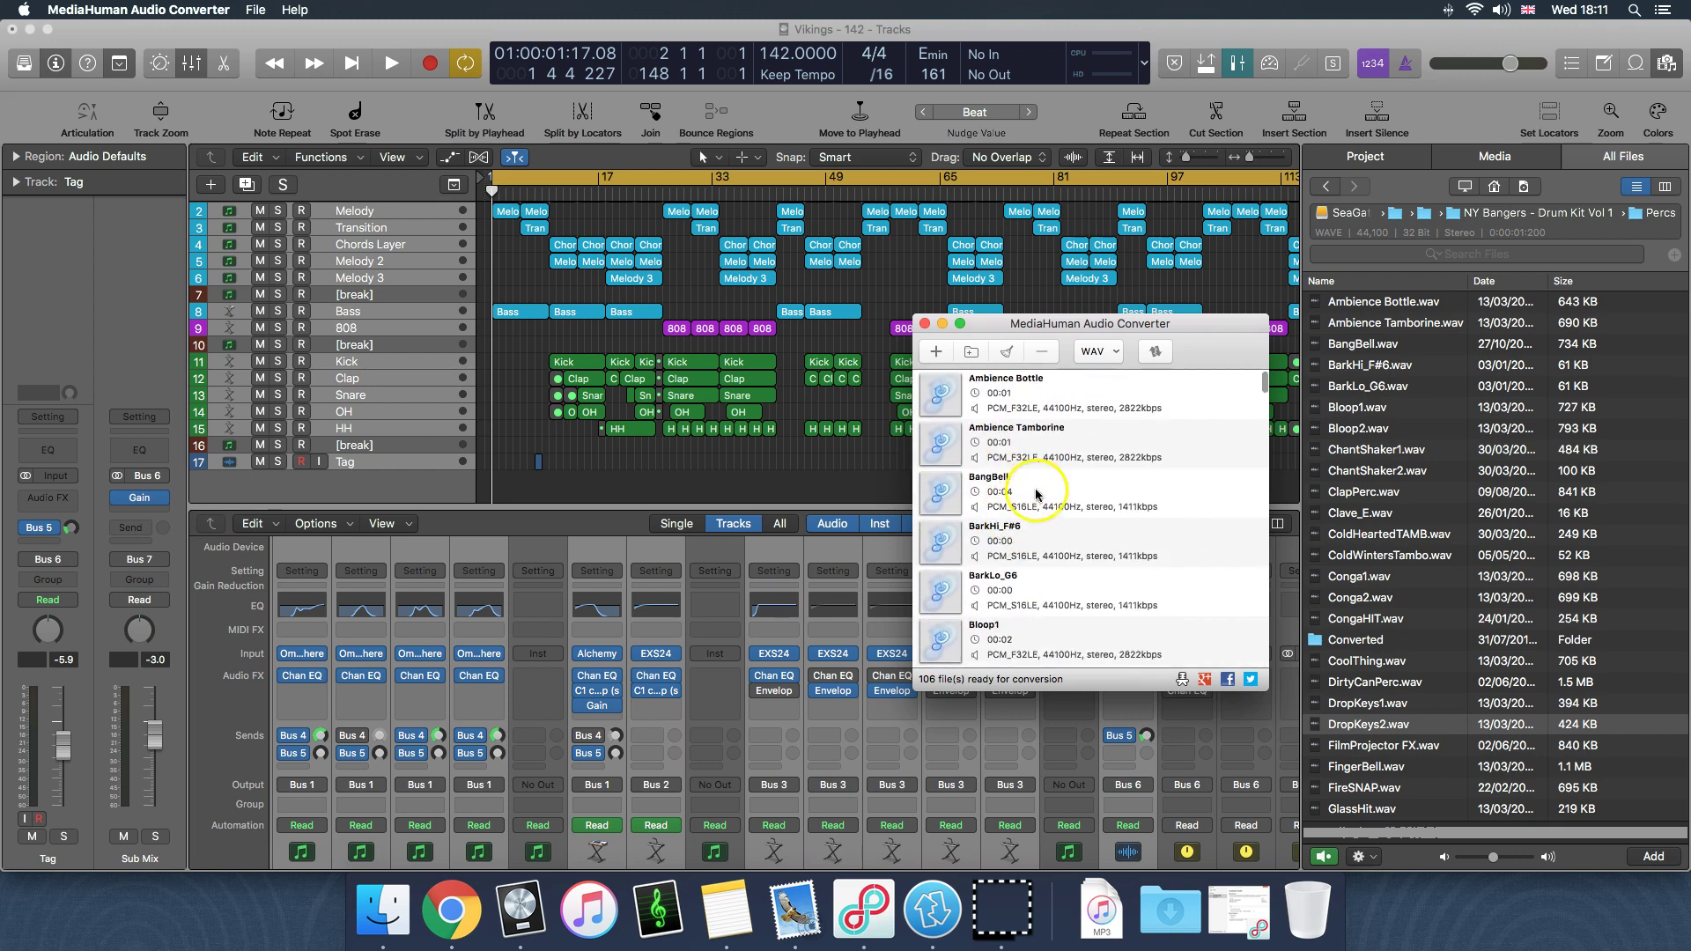
{"action": "left_click", "coordinate": [1111, 355]}
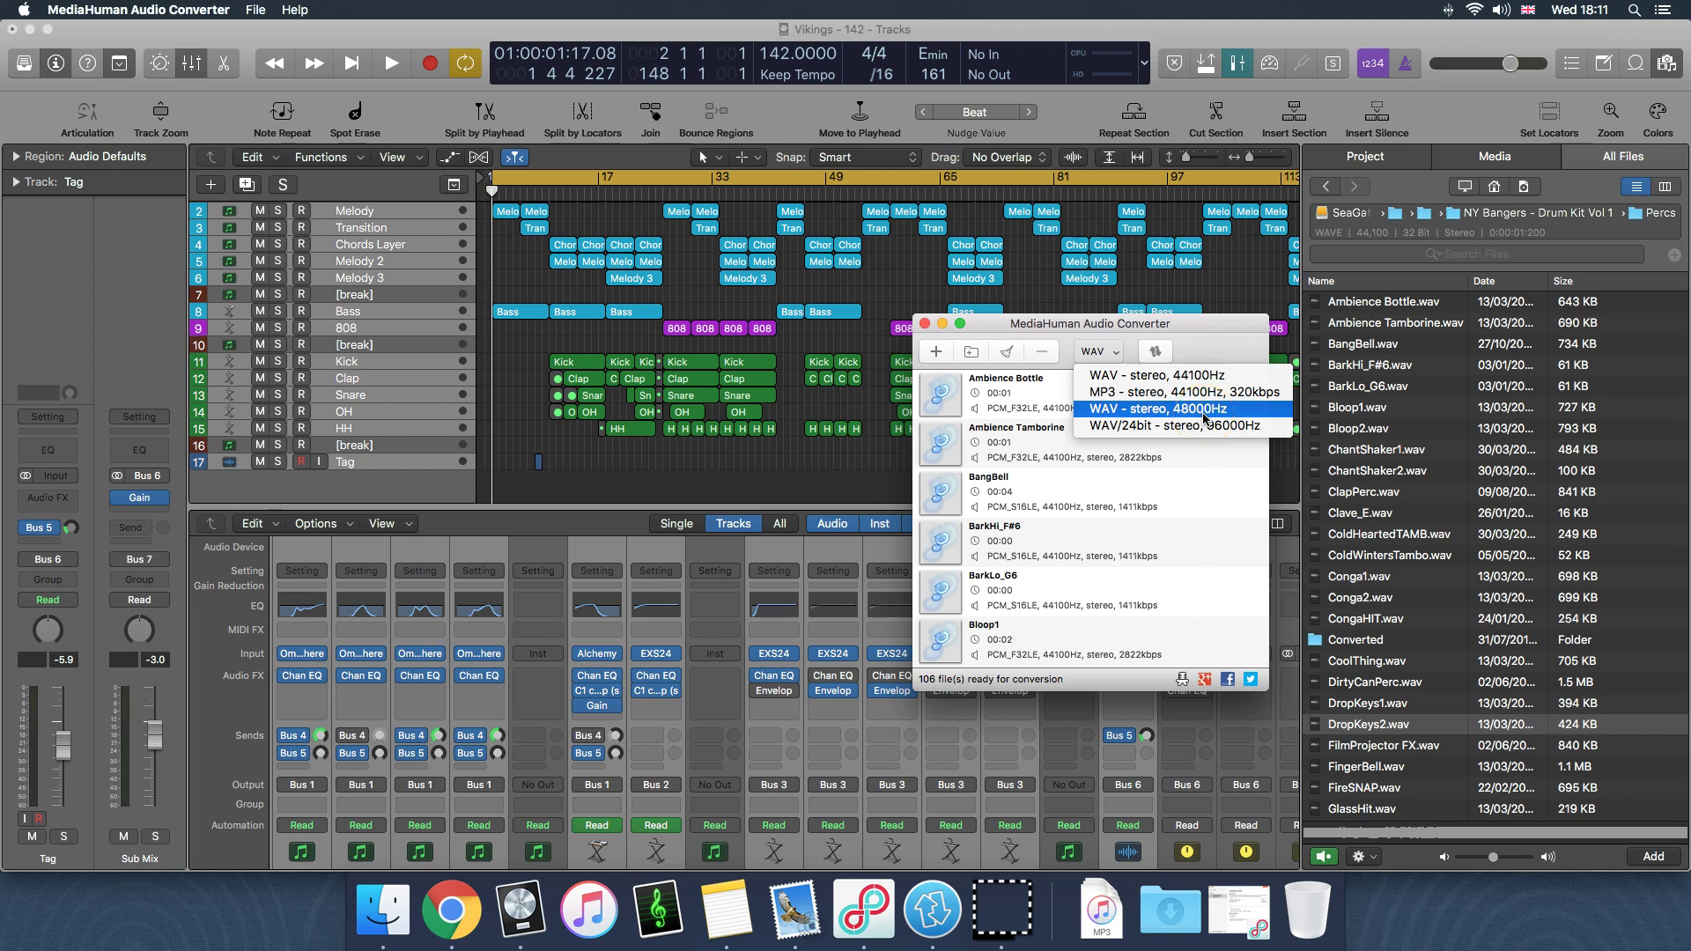
{"action": "left_click", "coordinate": [1205, 376]}
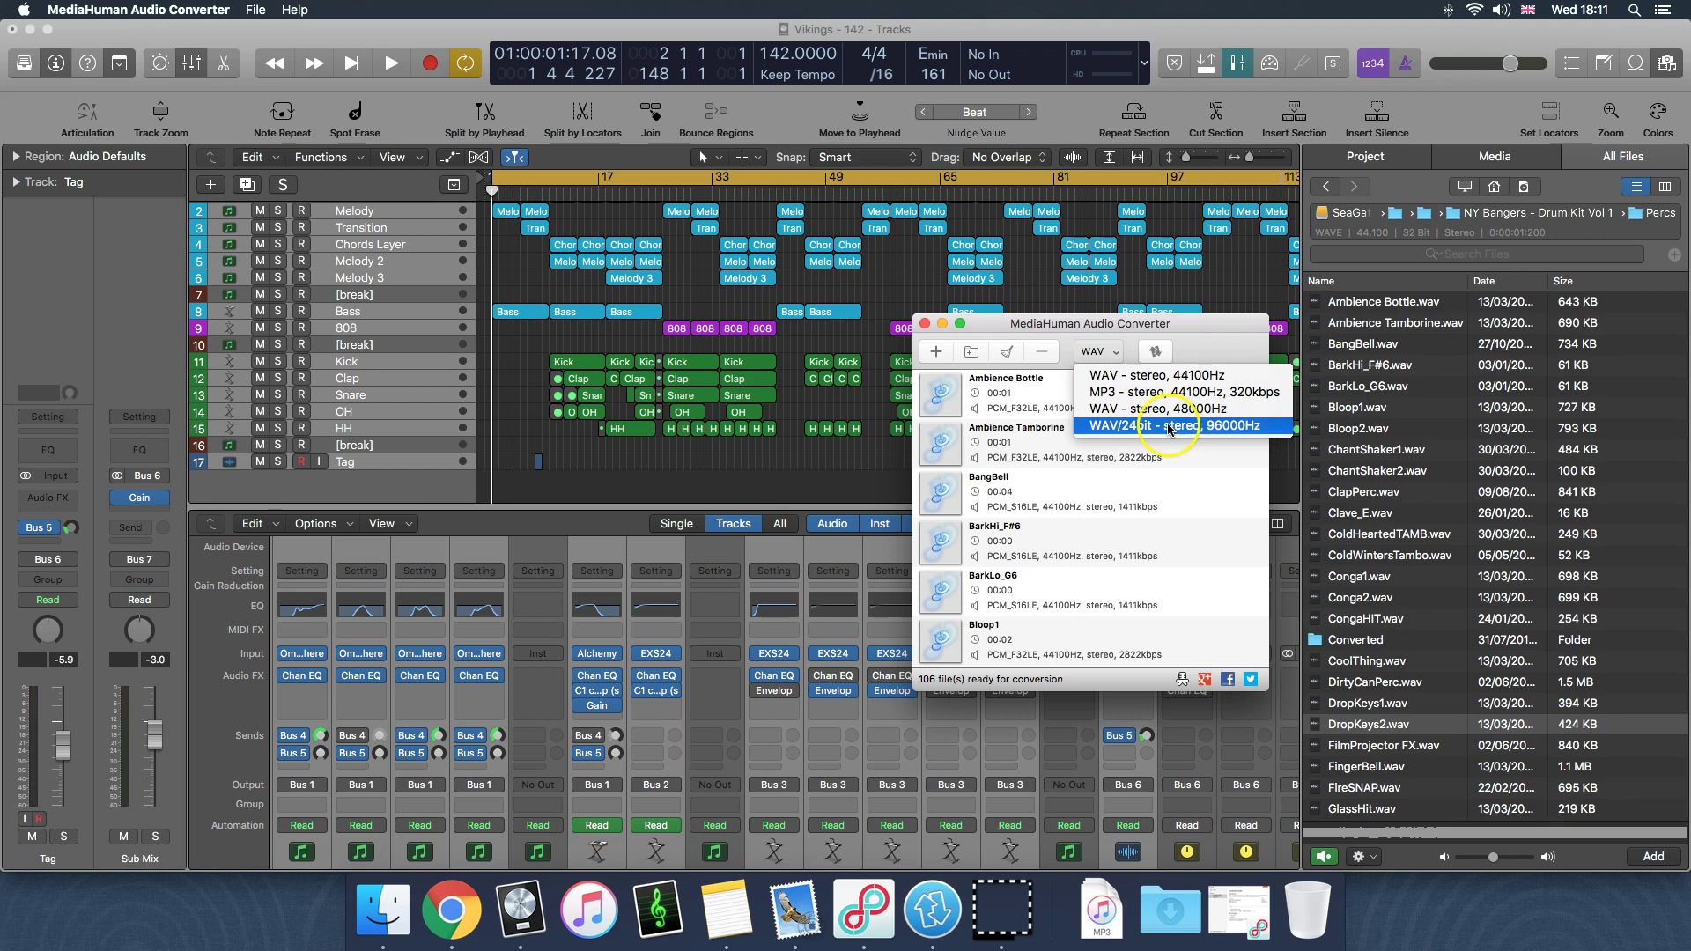
{"action": "left_click", "coordinate": [1139, 377]}
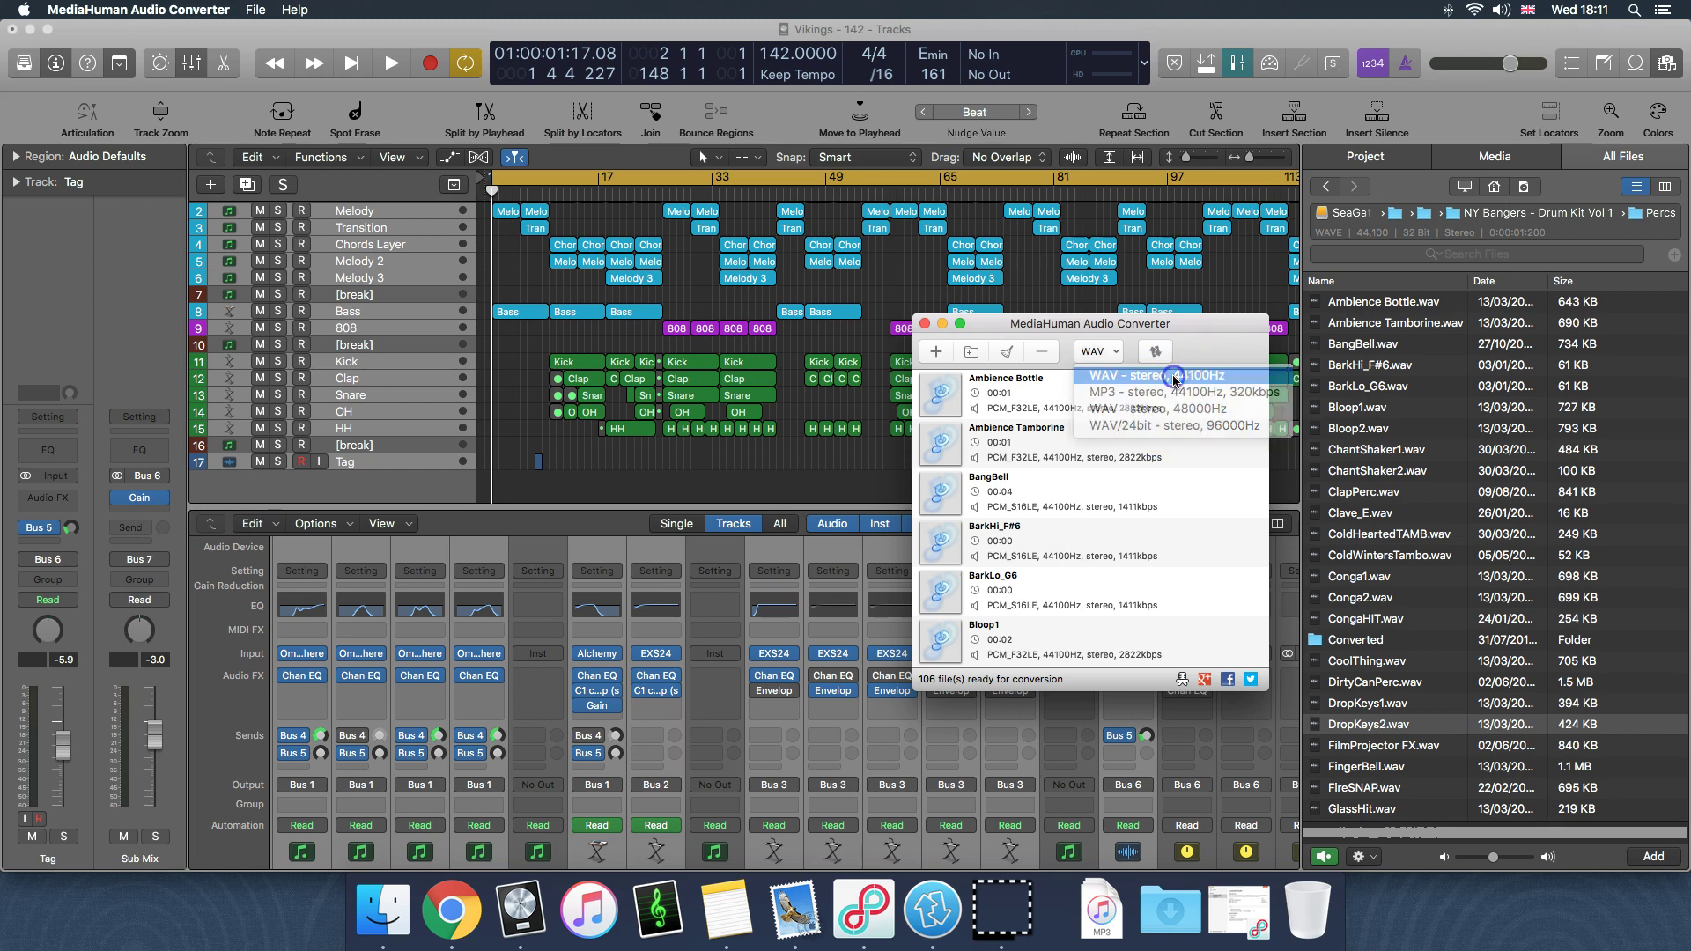
Step: In Output preferences, keep WAV and Convert to source folder, and turn off Last.fm cover-art search
{"action": "left_click", "coordinate": [138, 9]}
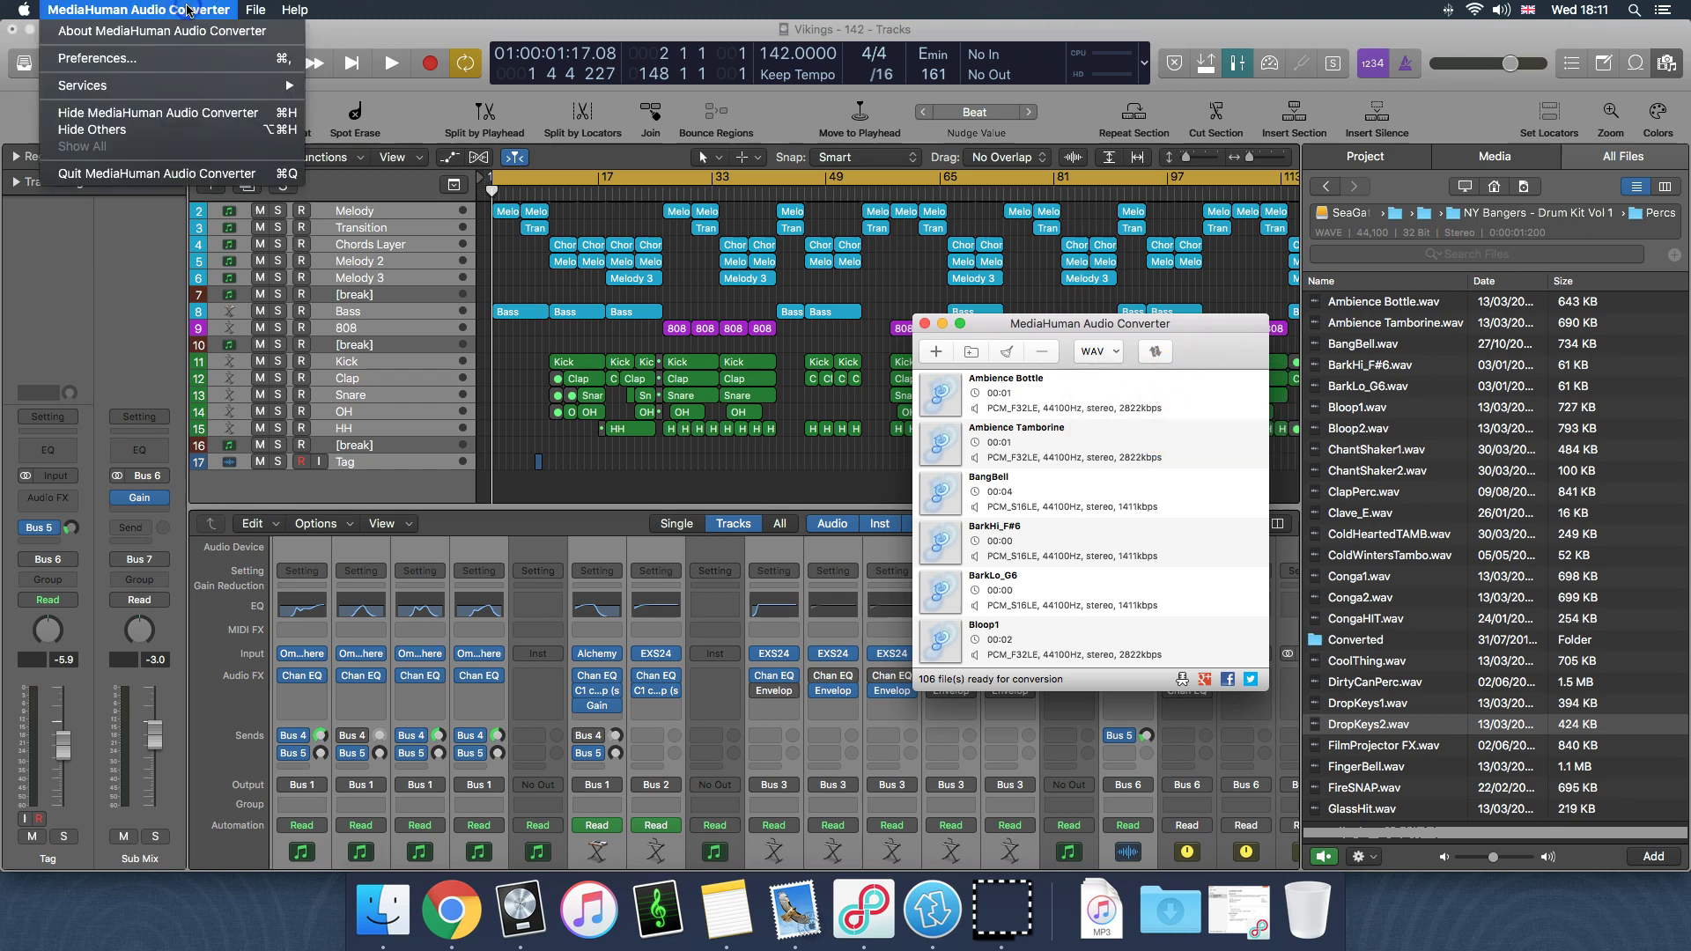
{"action": "left_click", "coordinate": [134, 58]}
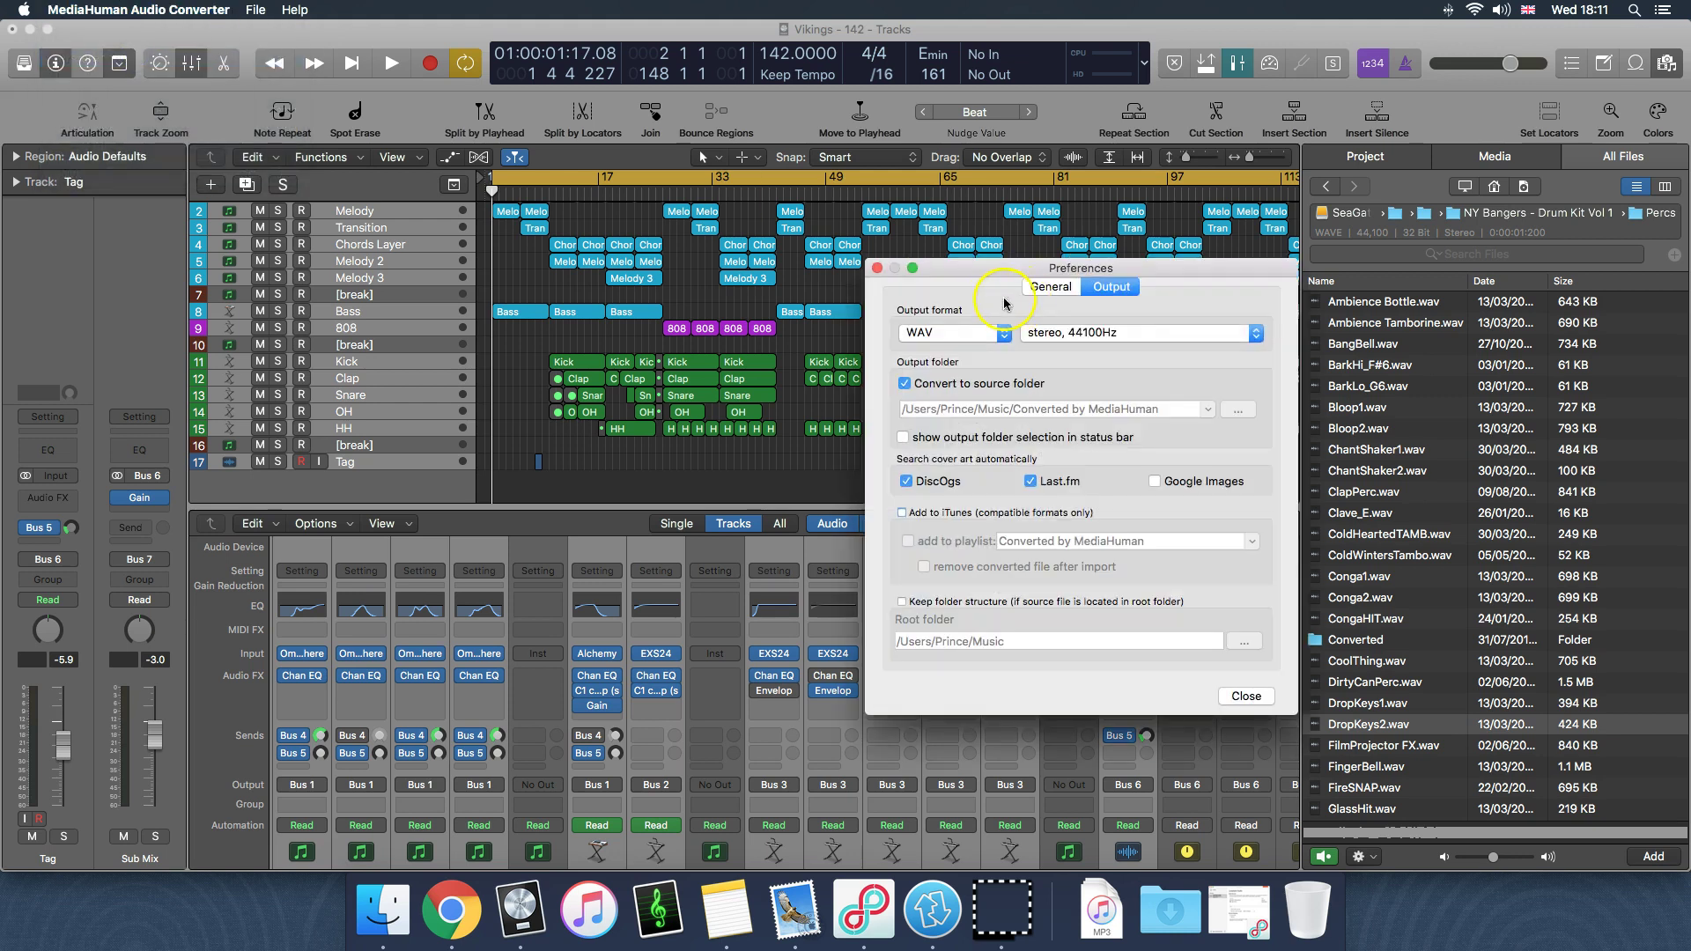
{"action": "left_click", "coordinate": [937, 342]}
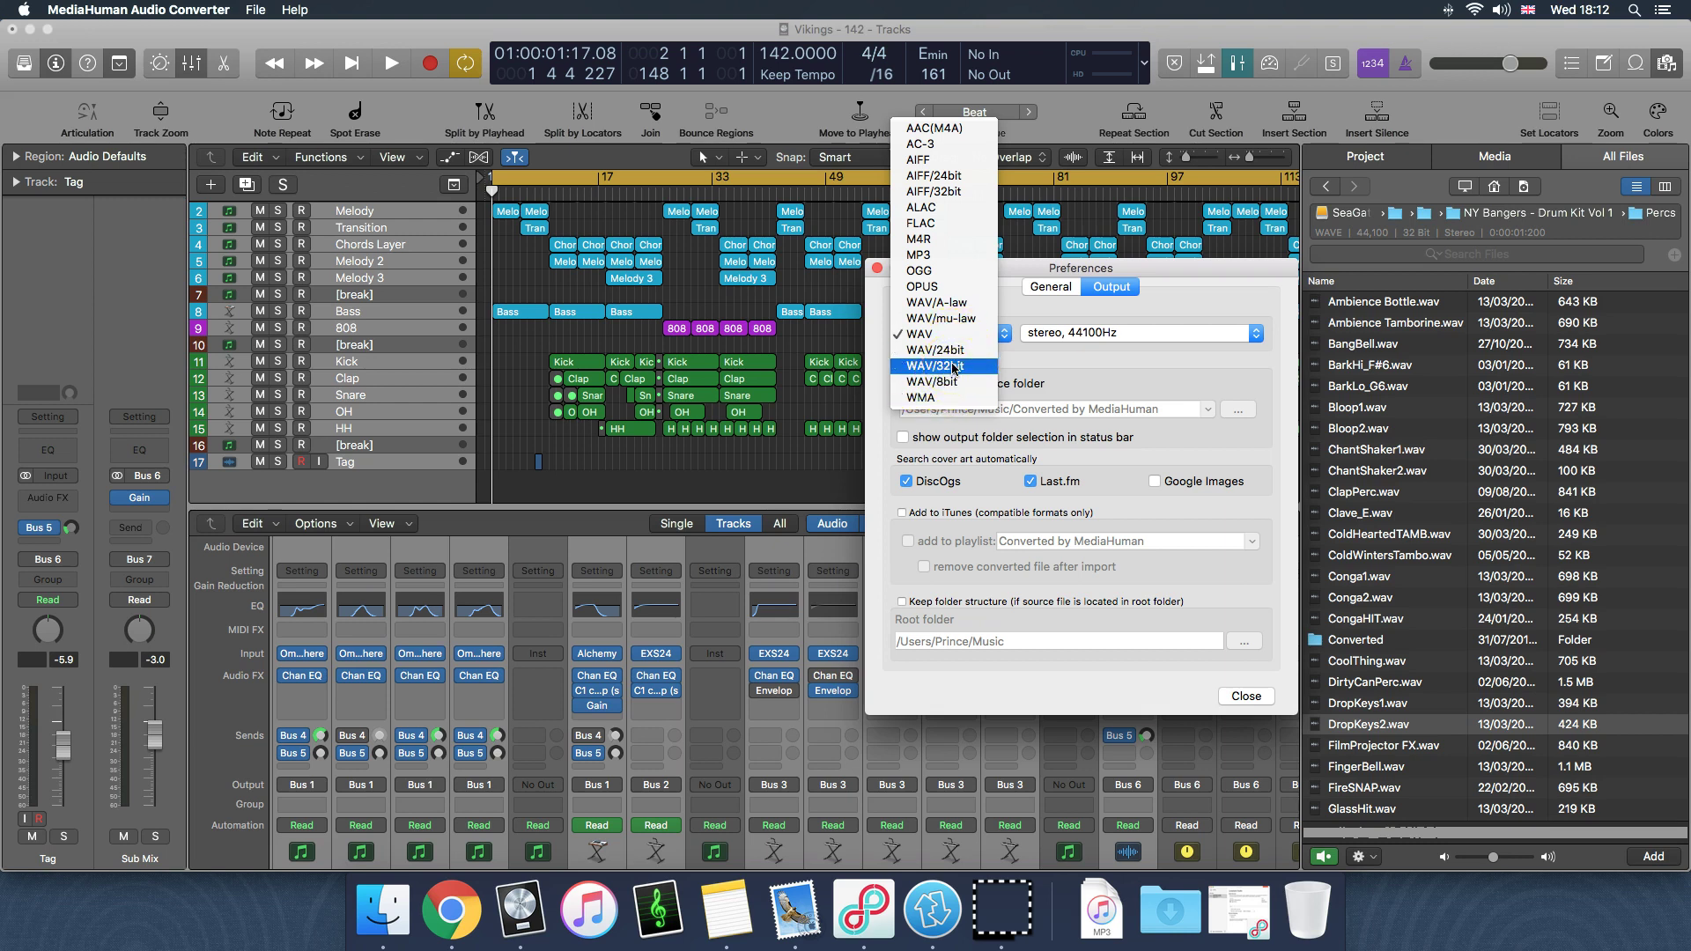
{"action": "left_click", "coordinate": [1057, 341]}
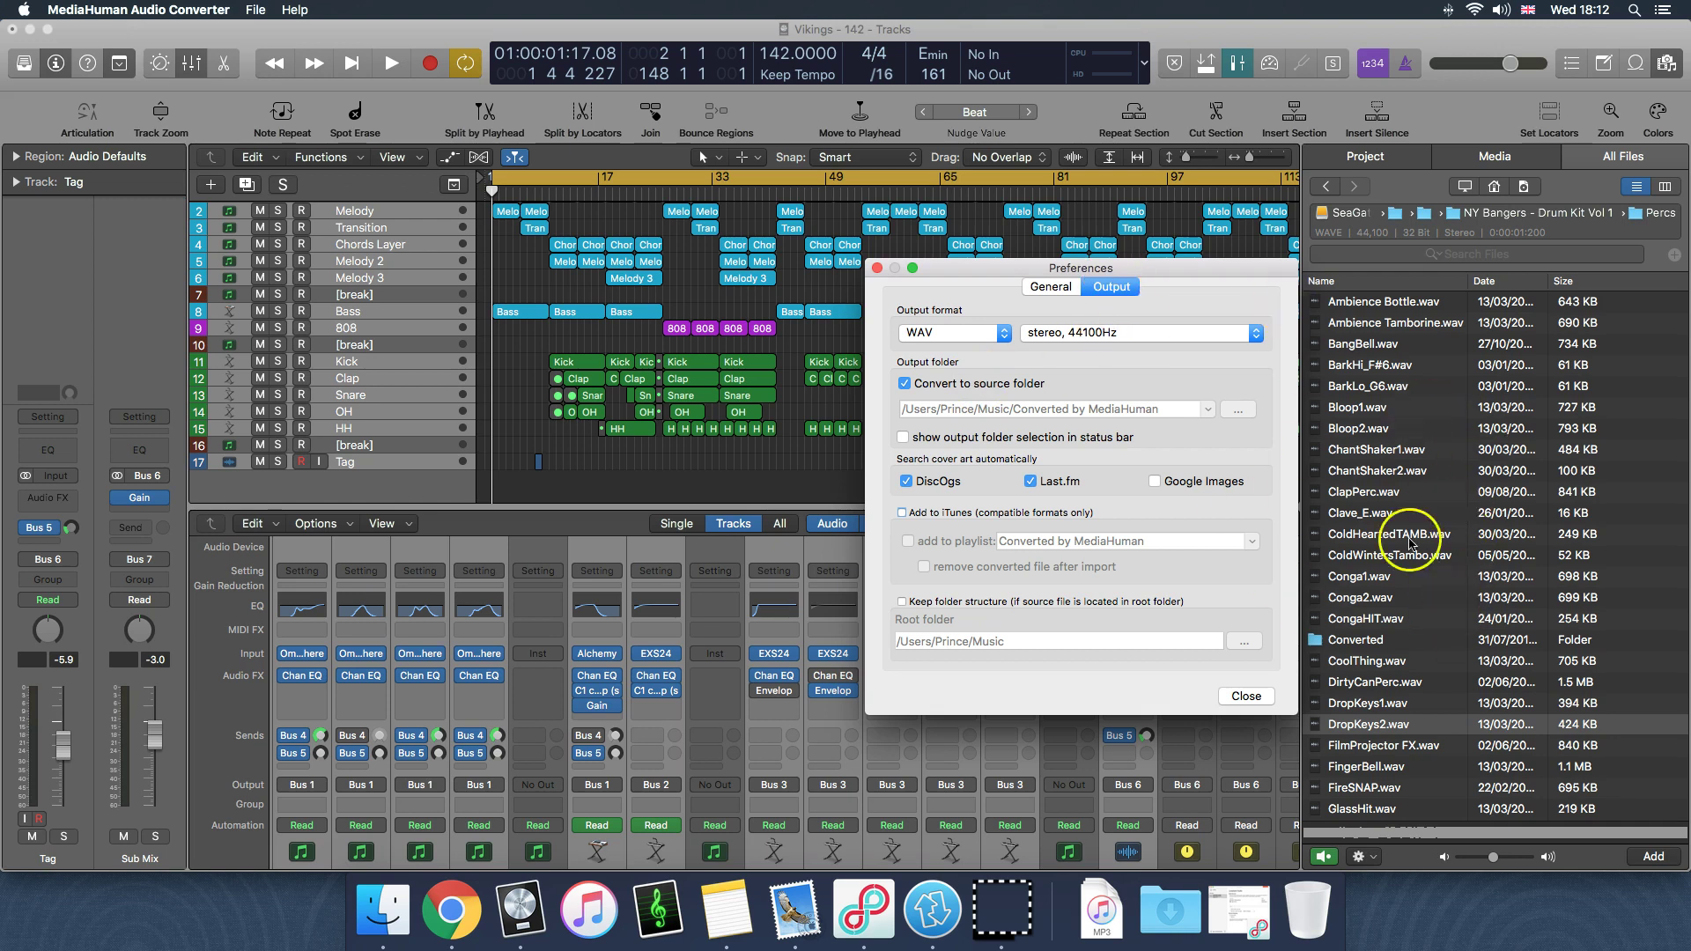
{"action": "left_click", "coordinate": [904, 384]}
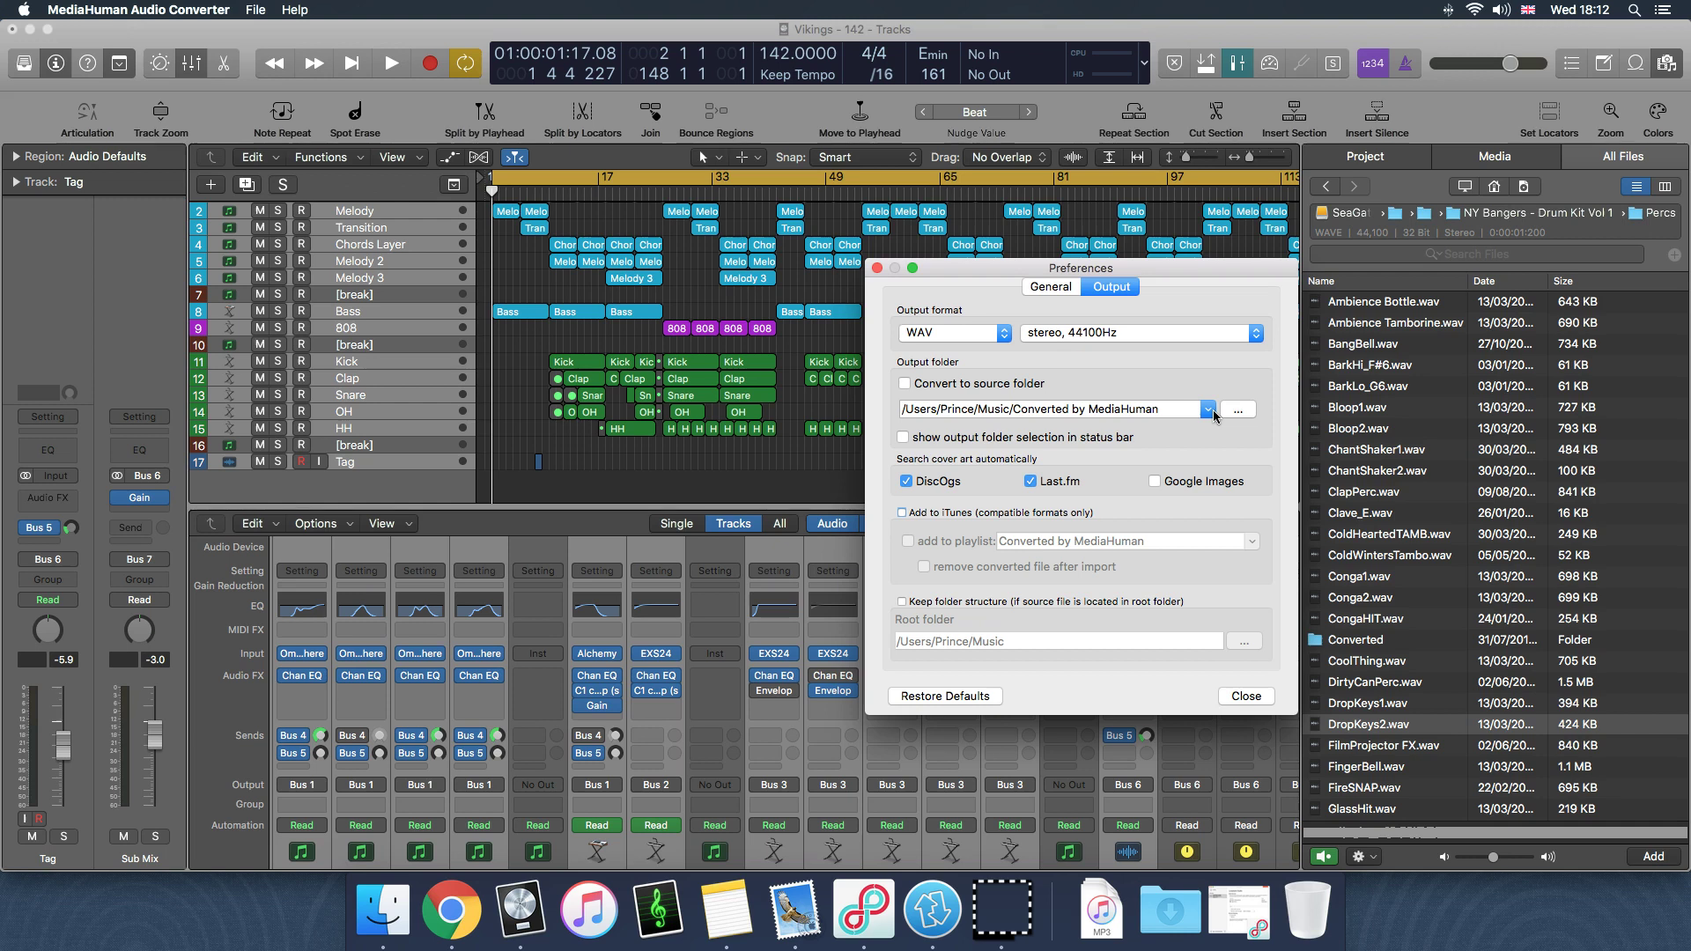
{"action": "left_click", "coordinate": [905, 383]}
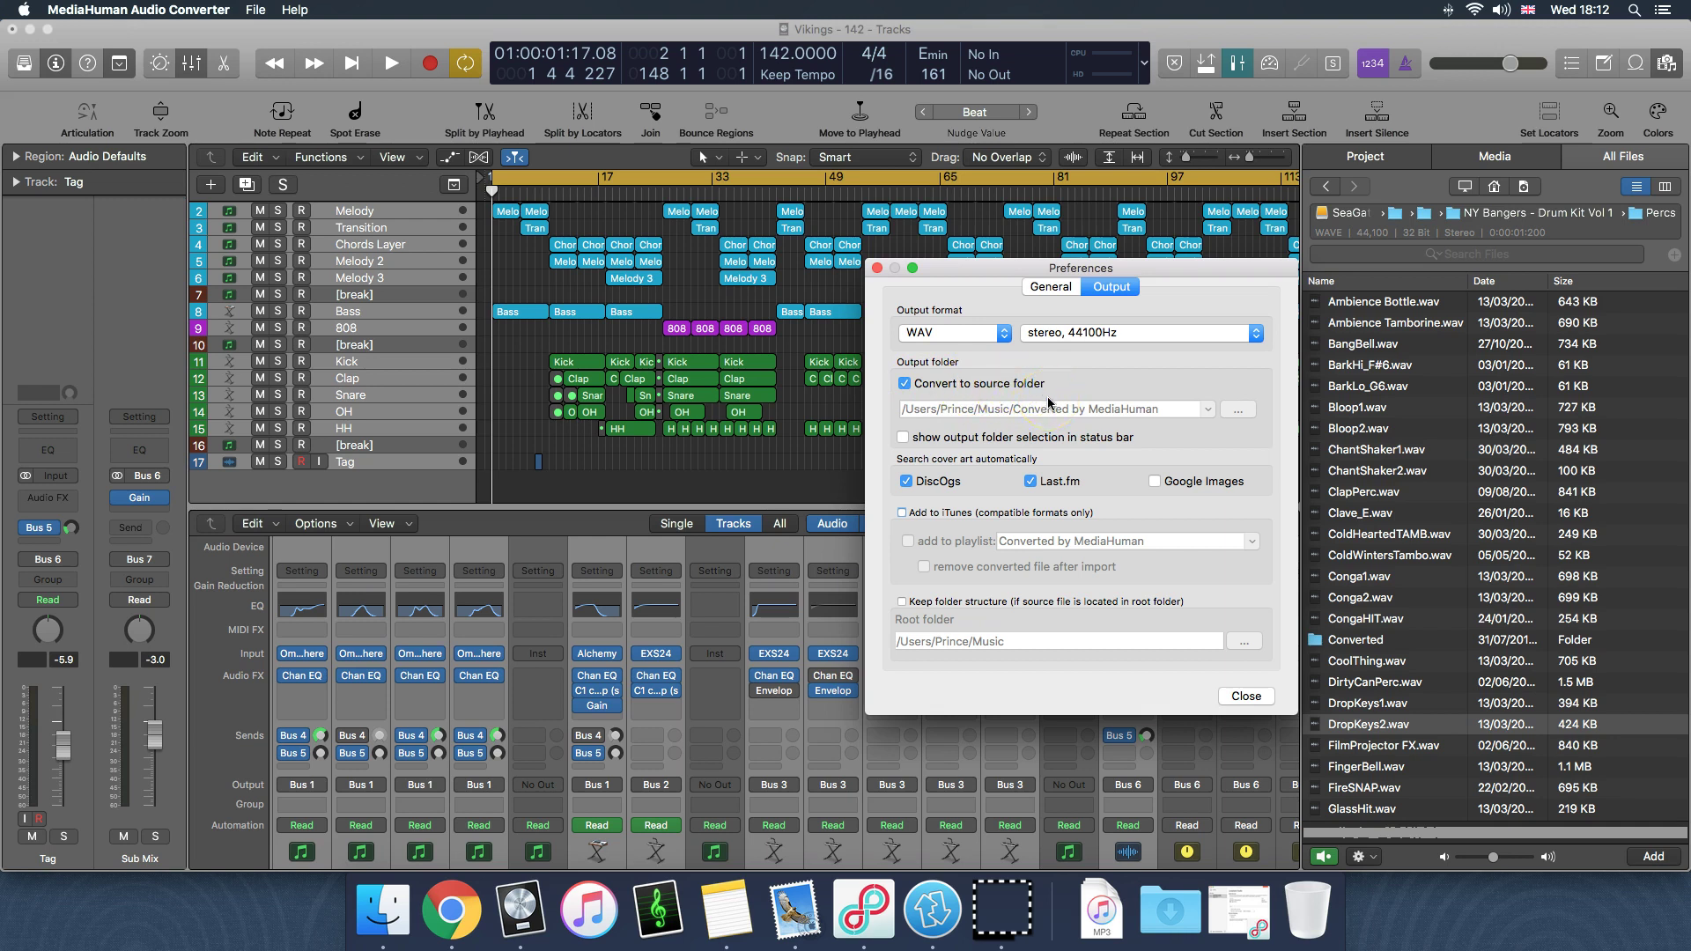
{"action": "left_click", "coordinate": [1032, 482]}
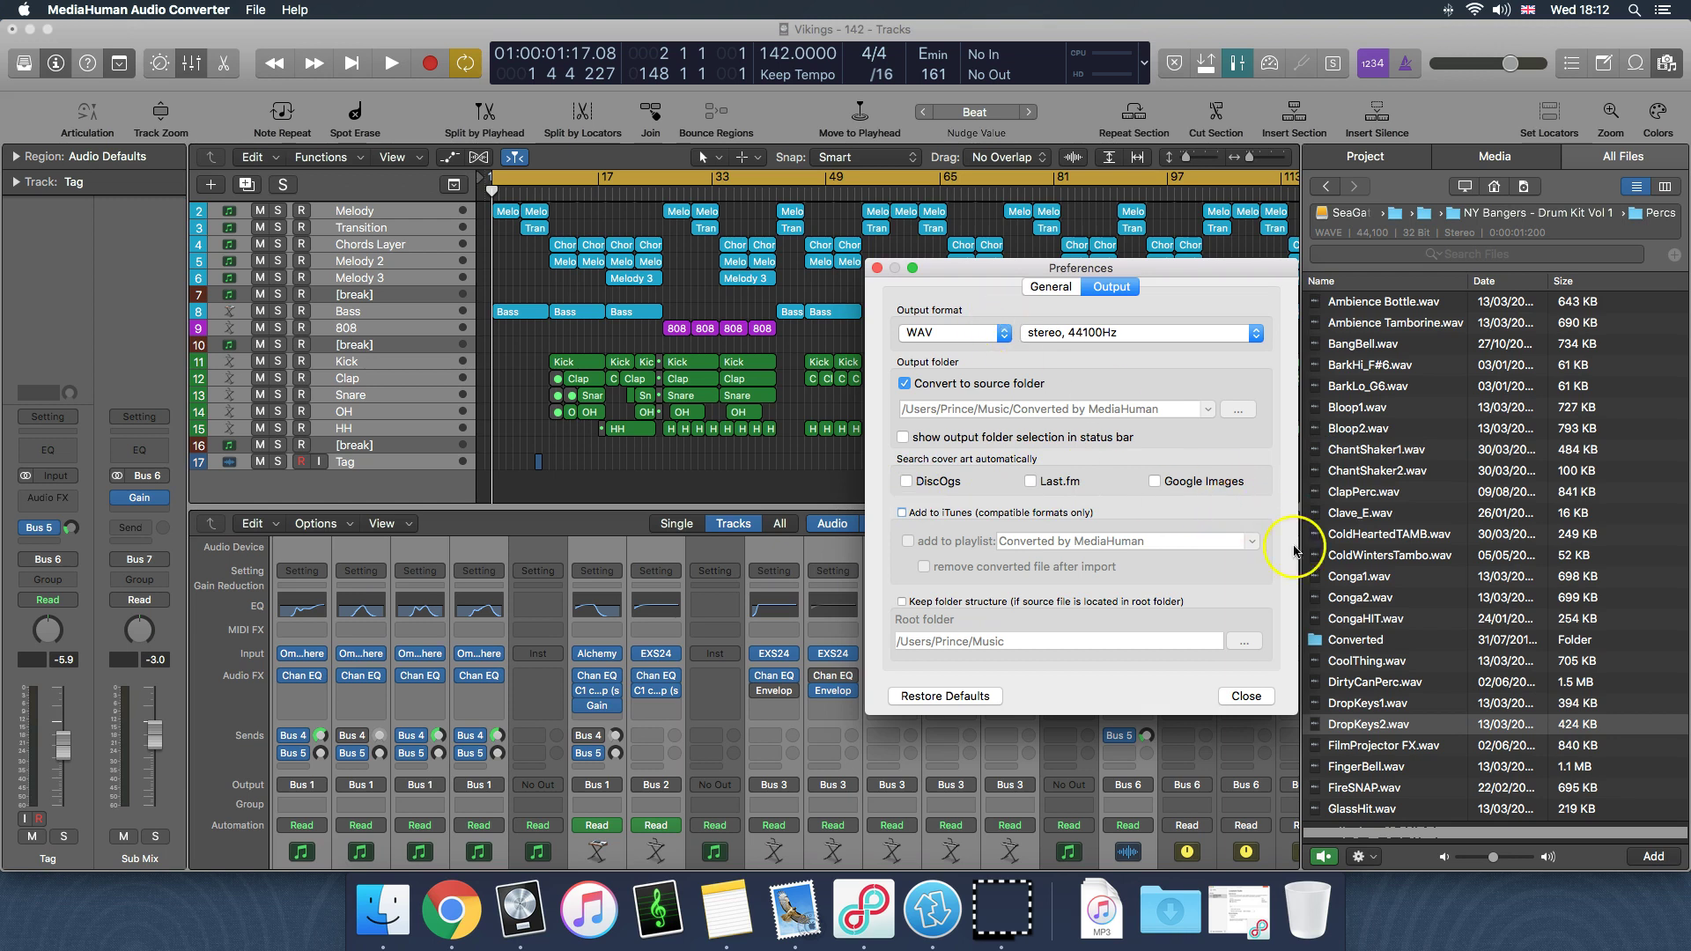
Step: Close preferences, convert all queued Percs samples, then close the converter and return to Logic
{"action": "left_click", "coordinate": [1247, 696]}
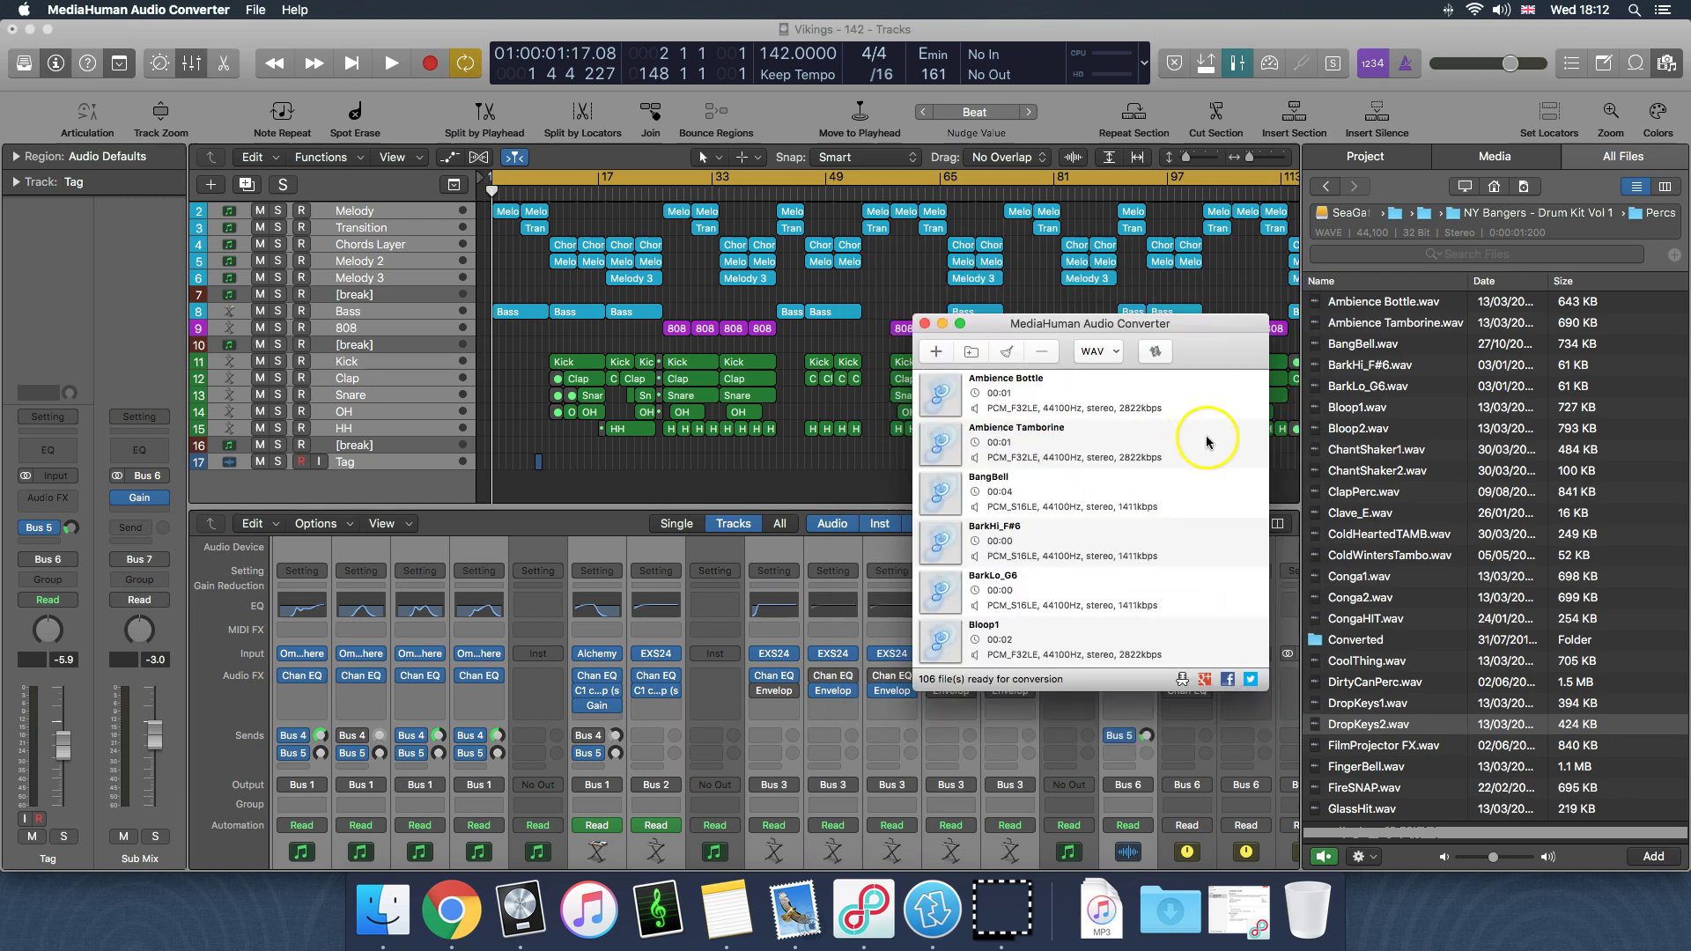
{"action": "left_click", "coordinate": [1155, 354]}
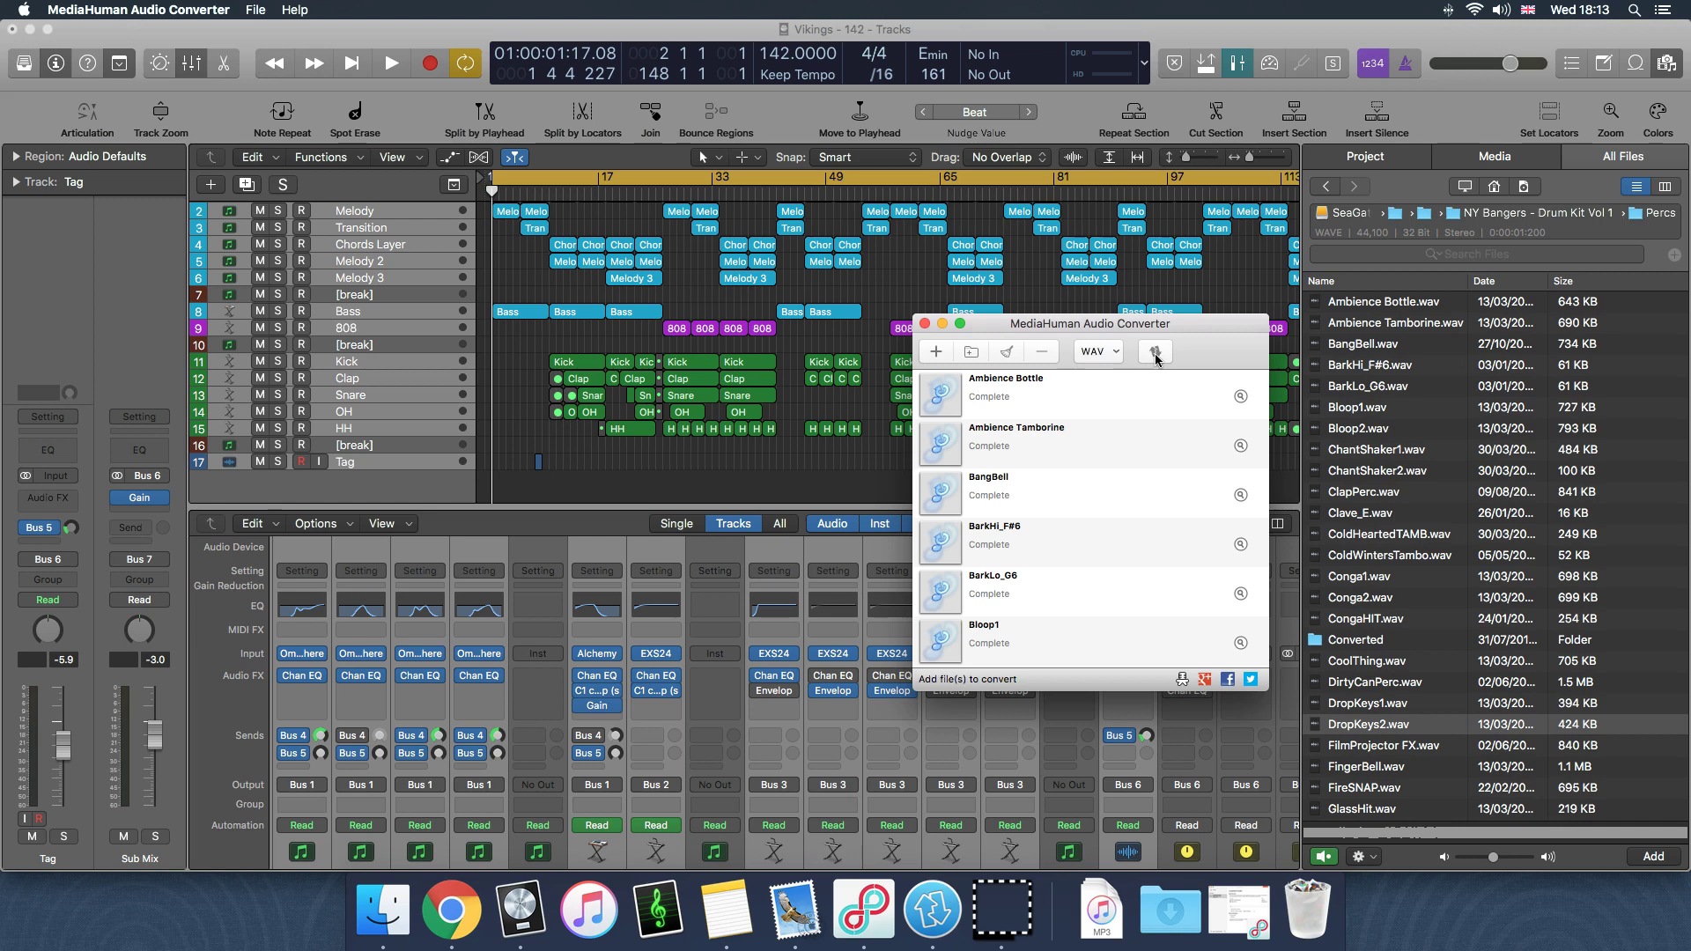
{"action": "left_click", "coordinate": [925, 324]}
{"action": "left_click", "coordinate": [1409, 454]}
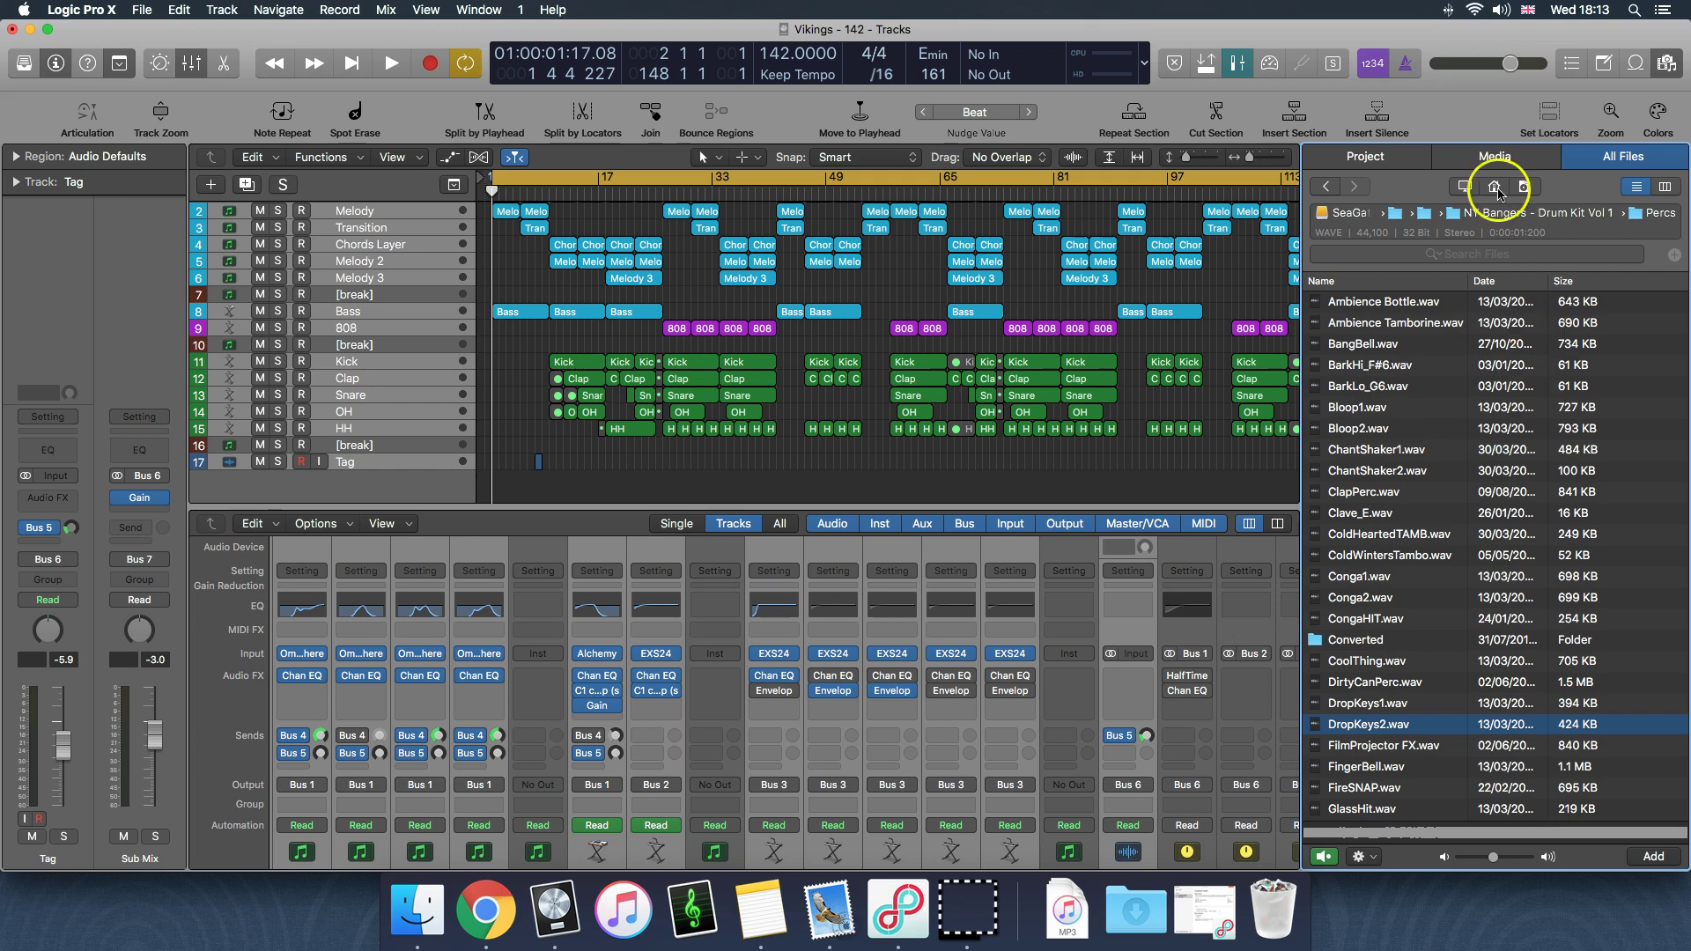
Step: Reopen the Percs folder and audition DropKeys1, DropKeys2 and DirtyCanPerc
{"action": "left_click", "coordinate": [1548, 216]}
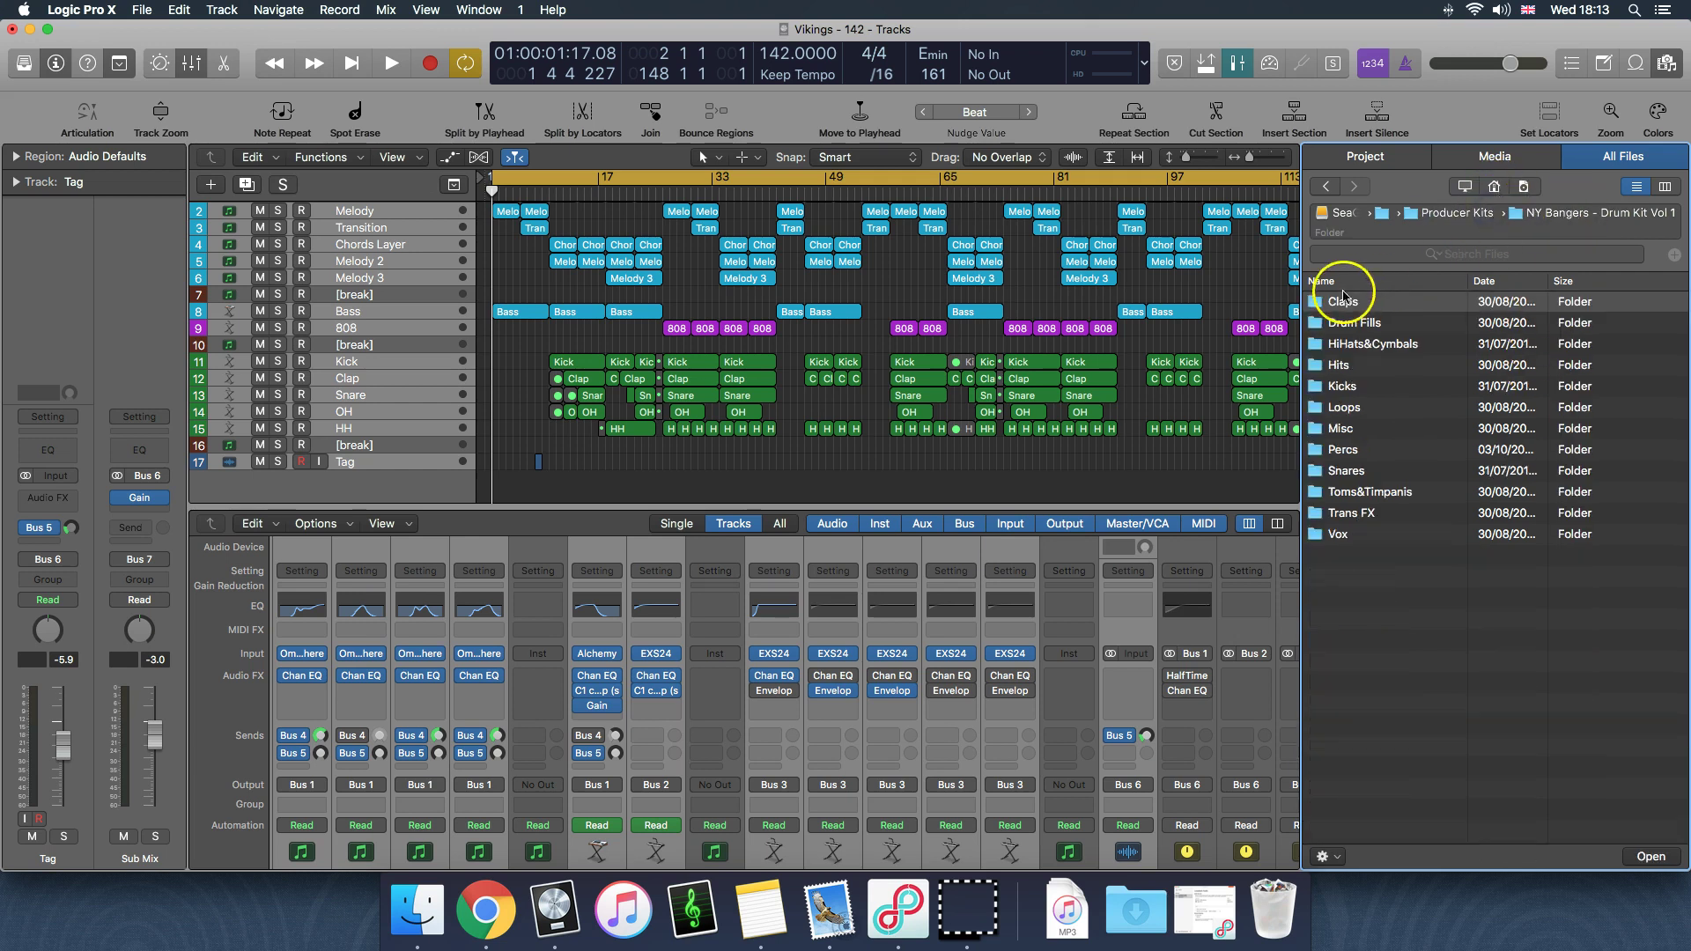
{"action": "double_click", "coordinate": [1361, 449]}
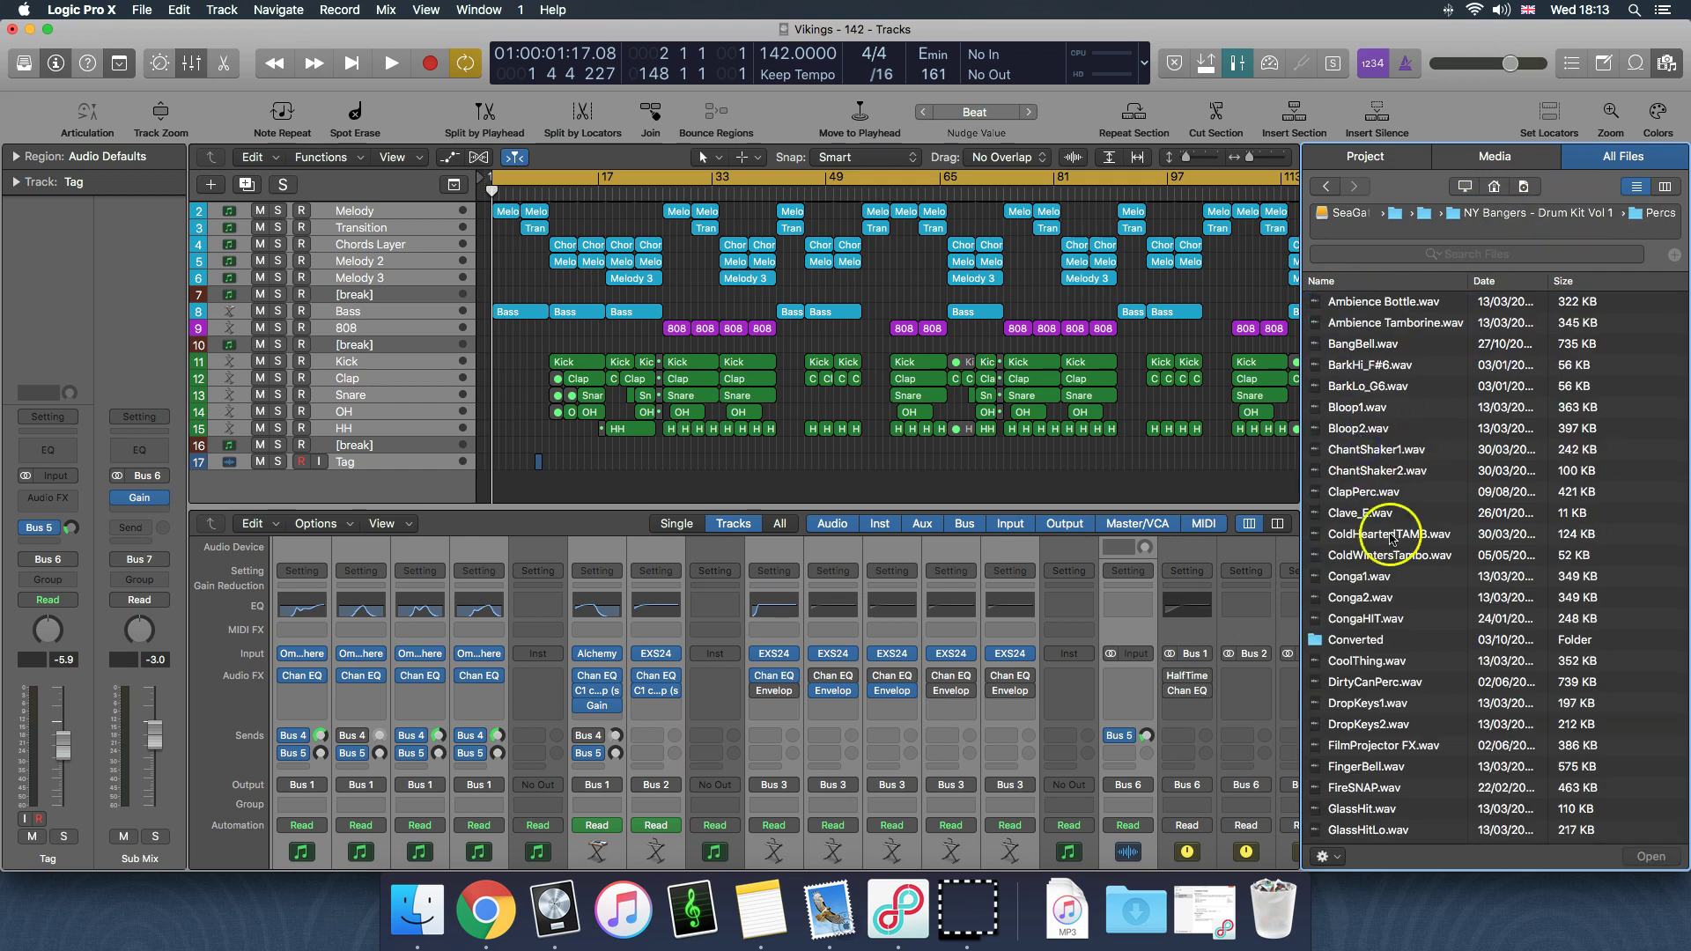
{"action": "scroll", "coordinate": [1408, 572], "scroll_direction": "down", "scroll_amount": 5}
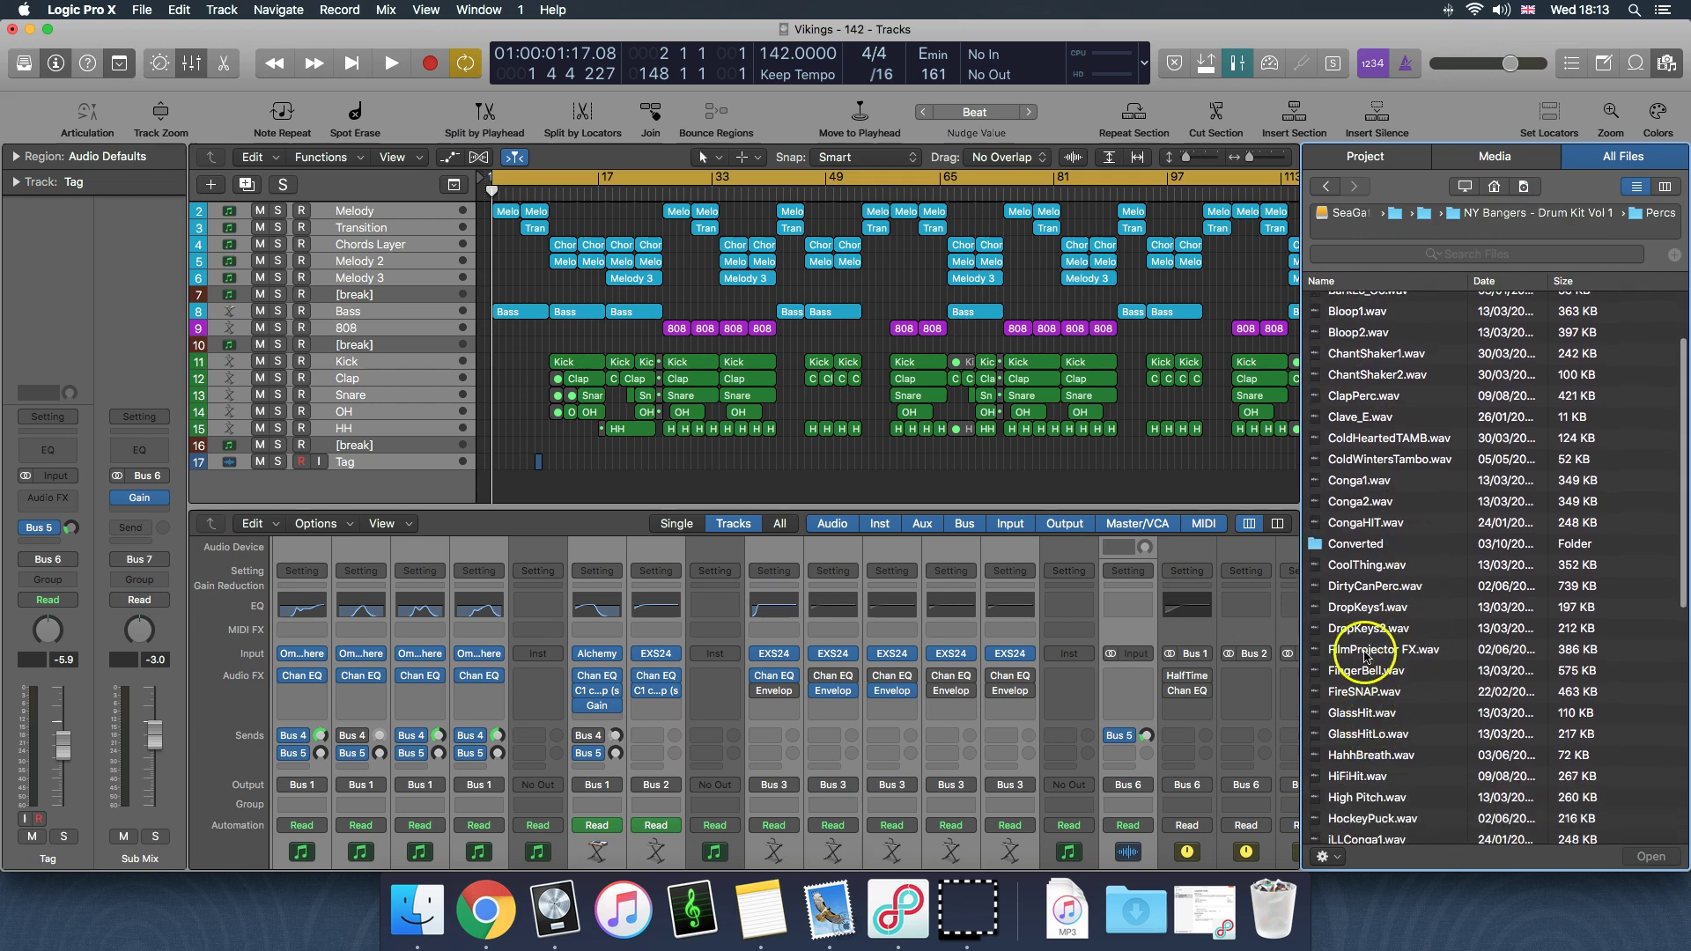
{"action": "left_click", "coordinate": [1358, 610]}
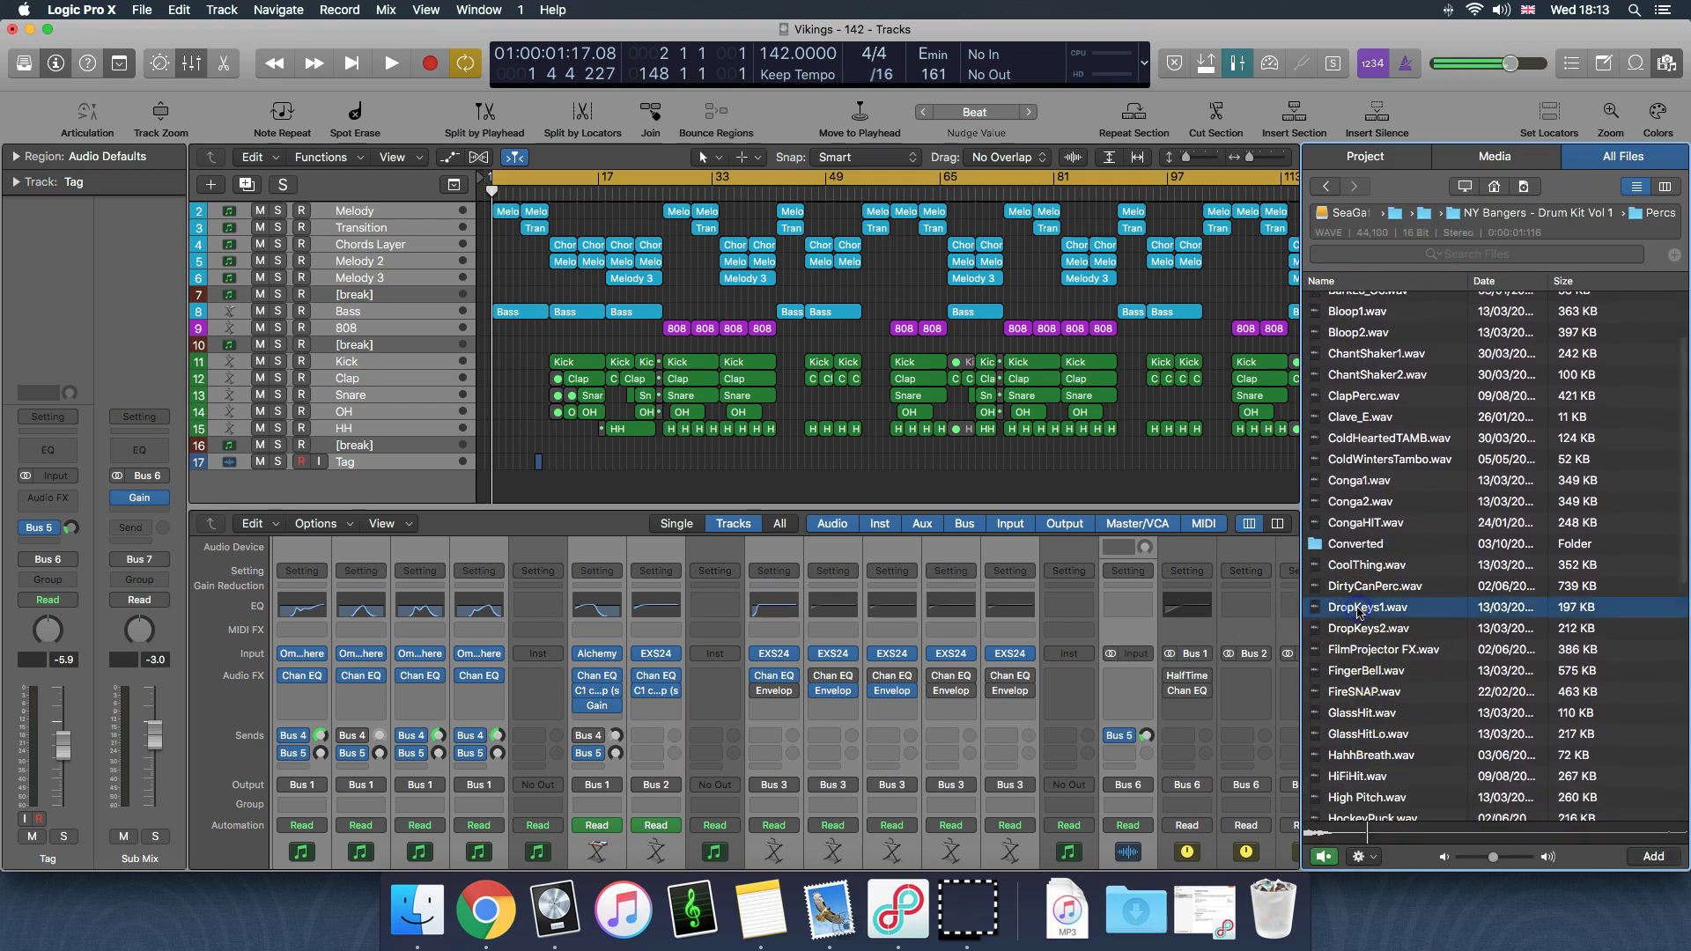
{"action": "left_click", "coordinate": [1363, 630]}
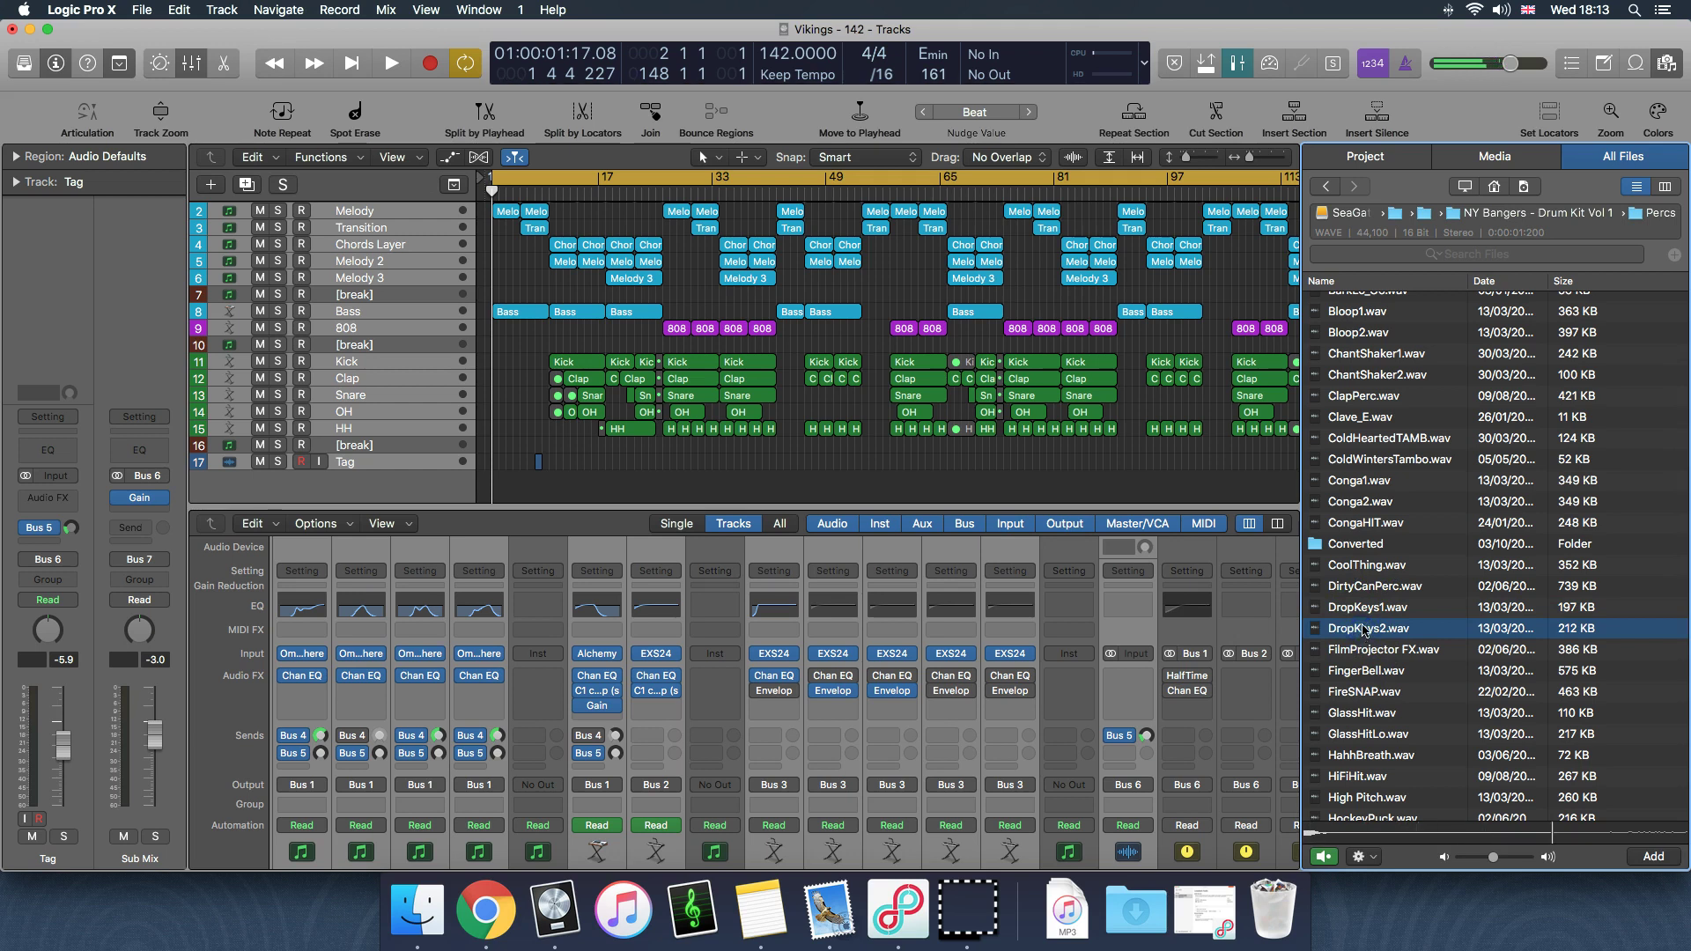
{"action": "left_click", "coordinate": [1360, 608]}
{"action": "left_click", "coordinate": [1366, 623]}
{"action": "left_click", "coordinate": [1367, 587]}
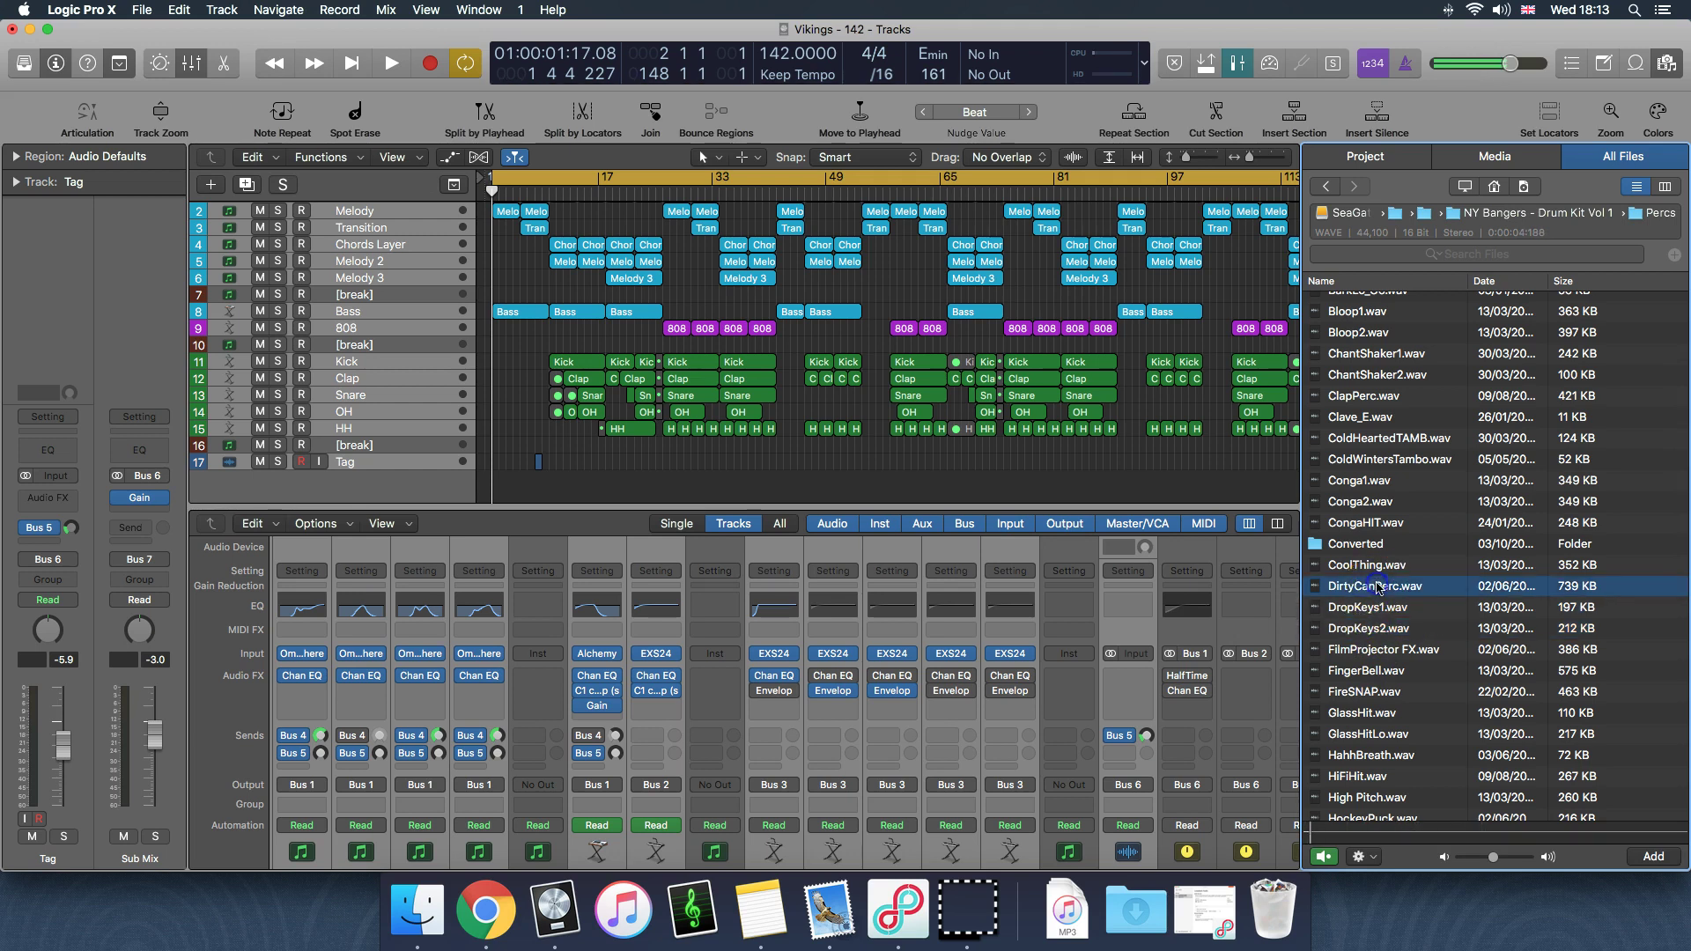
Step: Audition more samples: HahhBreath, HockeyPuck, India Can, RattleTamb1, Sleigh_Bell, PercCrucialRim and iLLConga2
{"action": "scroll", "coordinate": [1375, 657], "scroll_direction": "down", "scroll_amount": 3}
{"action": "left_click", "coordinate": [1376, 652]}
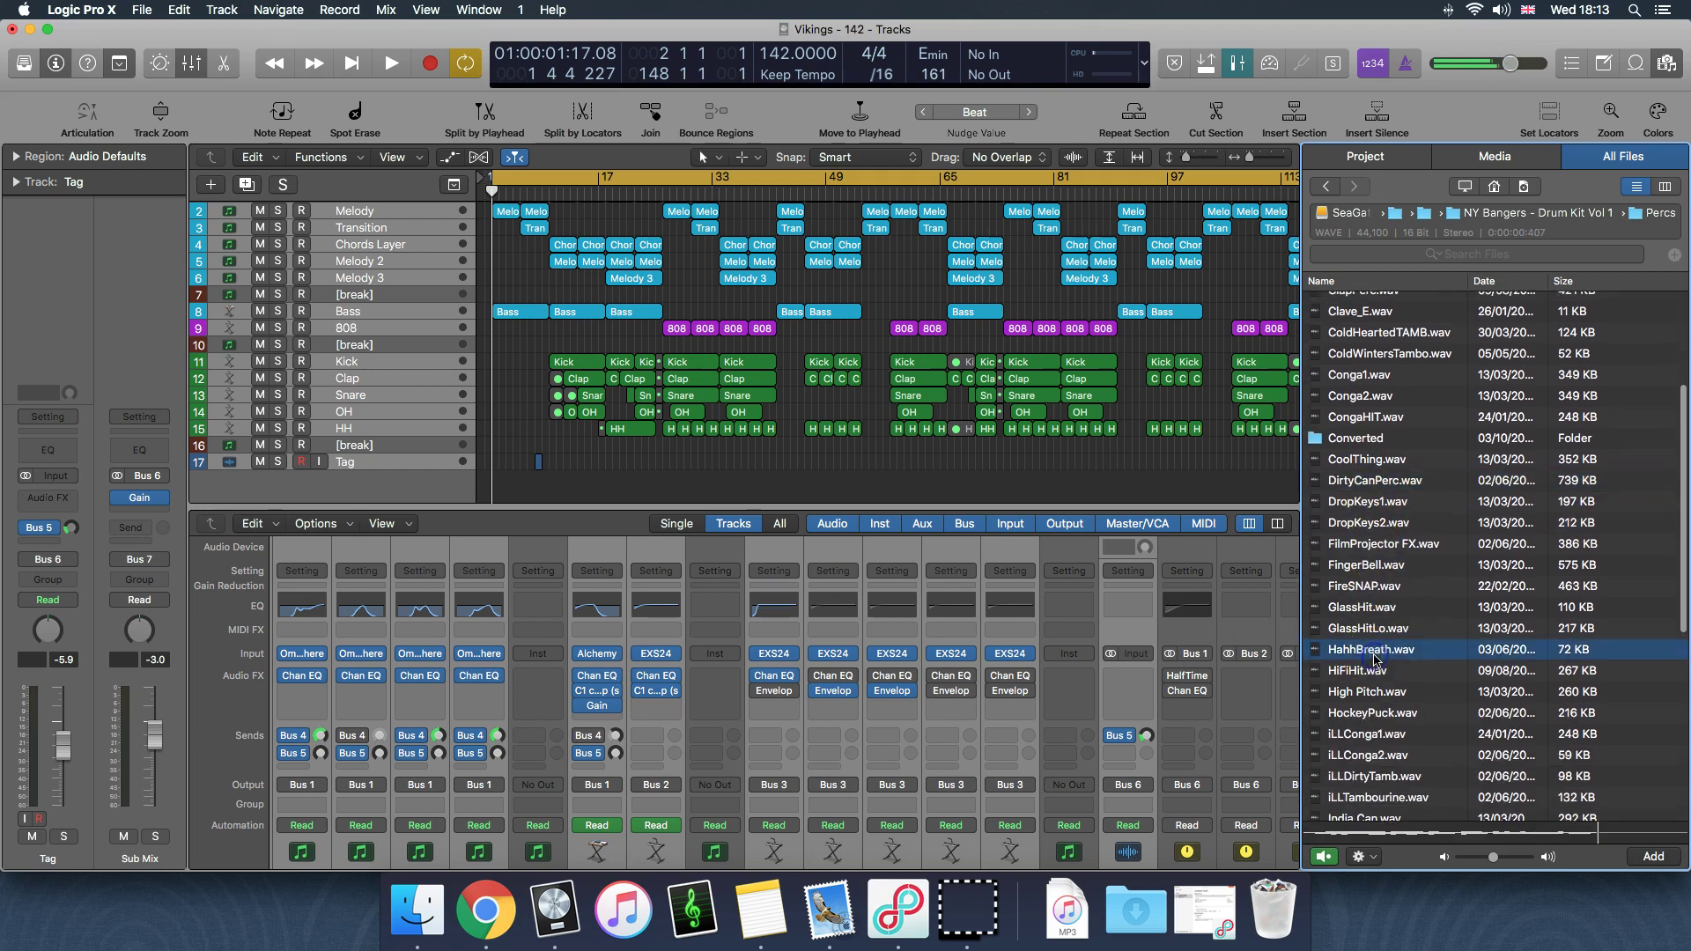
{"action": "left_click", "coordinate": [1372, 716]}
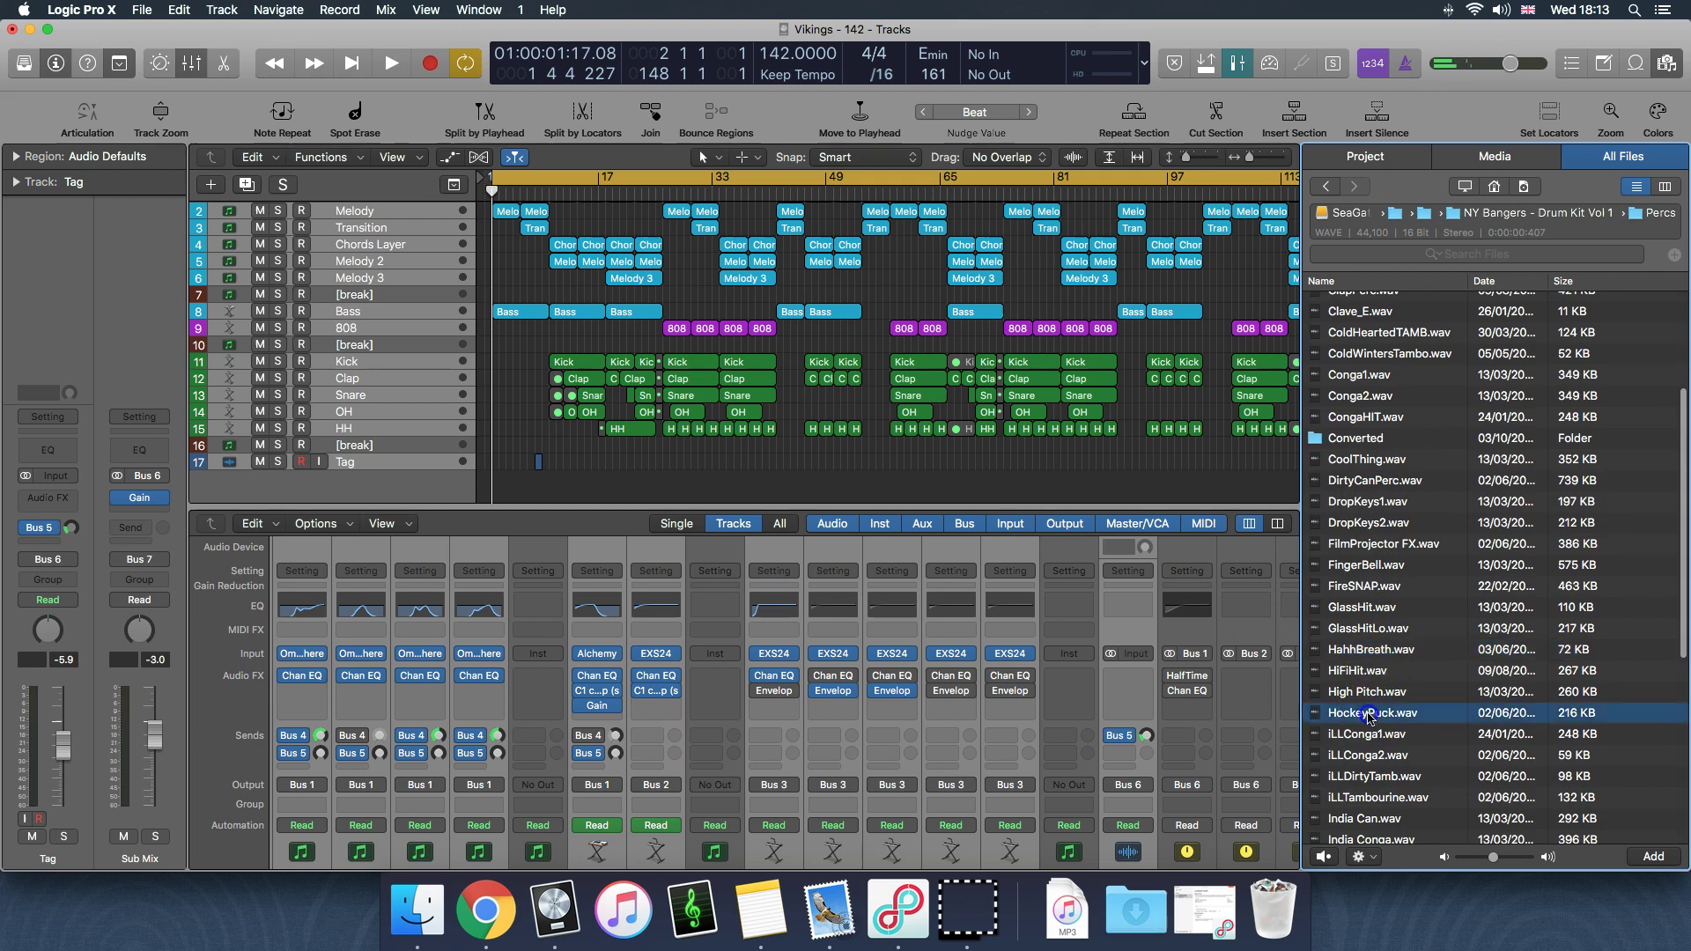
{"action": "scroll", "coordinate": [1374, 717], "scroll_direction": "down", "scroll_amount": 3}
{"action": "left_click", "coordinate": [1378, 702]}
{"action": "scroll", "coordinate": [1379, 702], "scroll_direction": "down", "scroll_amount": 3}
{"action": "left_click", "coordinate": [1385, 710]}
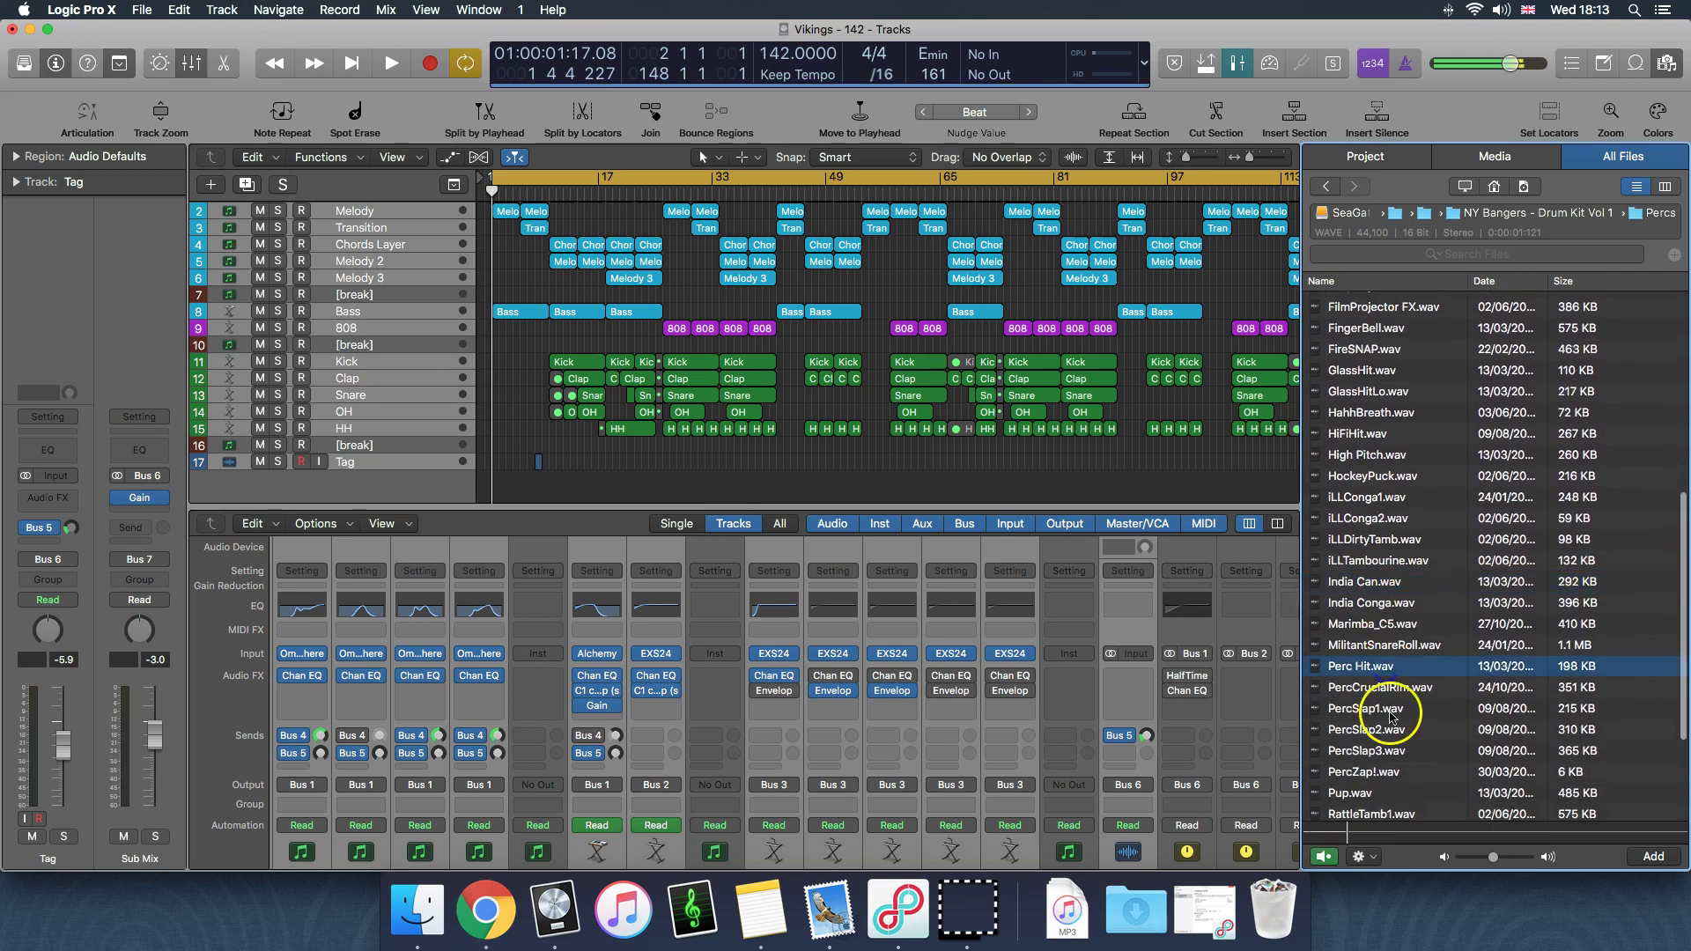
{"action": "scroll", "coordinate": [1385, 712], "scroll_direction": "down", "scroll_amount": 4}
{"action": "left_click", "coordinate": [1389, 721]}
{"action": "key", "text": "Up"}
{"action": "key", "text": "Up"}
{"action": "key", "text": "Up"}
{"action": "key", "text": "Up"}
{"action": "left_click", "coordinate": [1390, 724]}
{"action": "left_click", "coordinate": [1387, 506]}
{"action": "key", "text": "Up"}
{"action": "key", "text": "Up"}
{"action": "key", "text": "Up"}
{"action": "key", "text": "Up"}
{"action": "key", "text": "Up"}
{"action": "key", "text": "Up"}
{"action": "key", "text": "Up"}
{"action": "key", "text": "Up"}
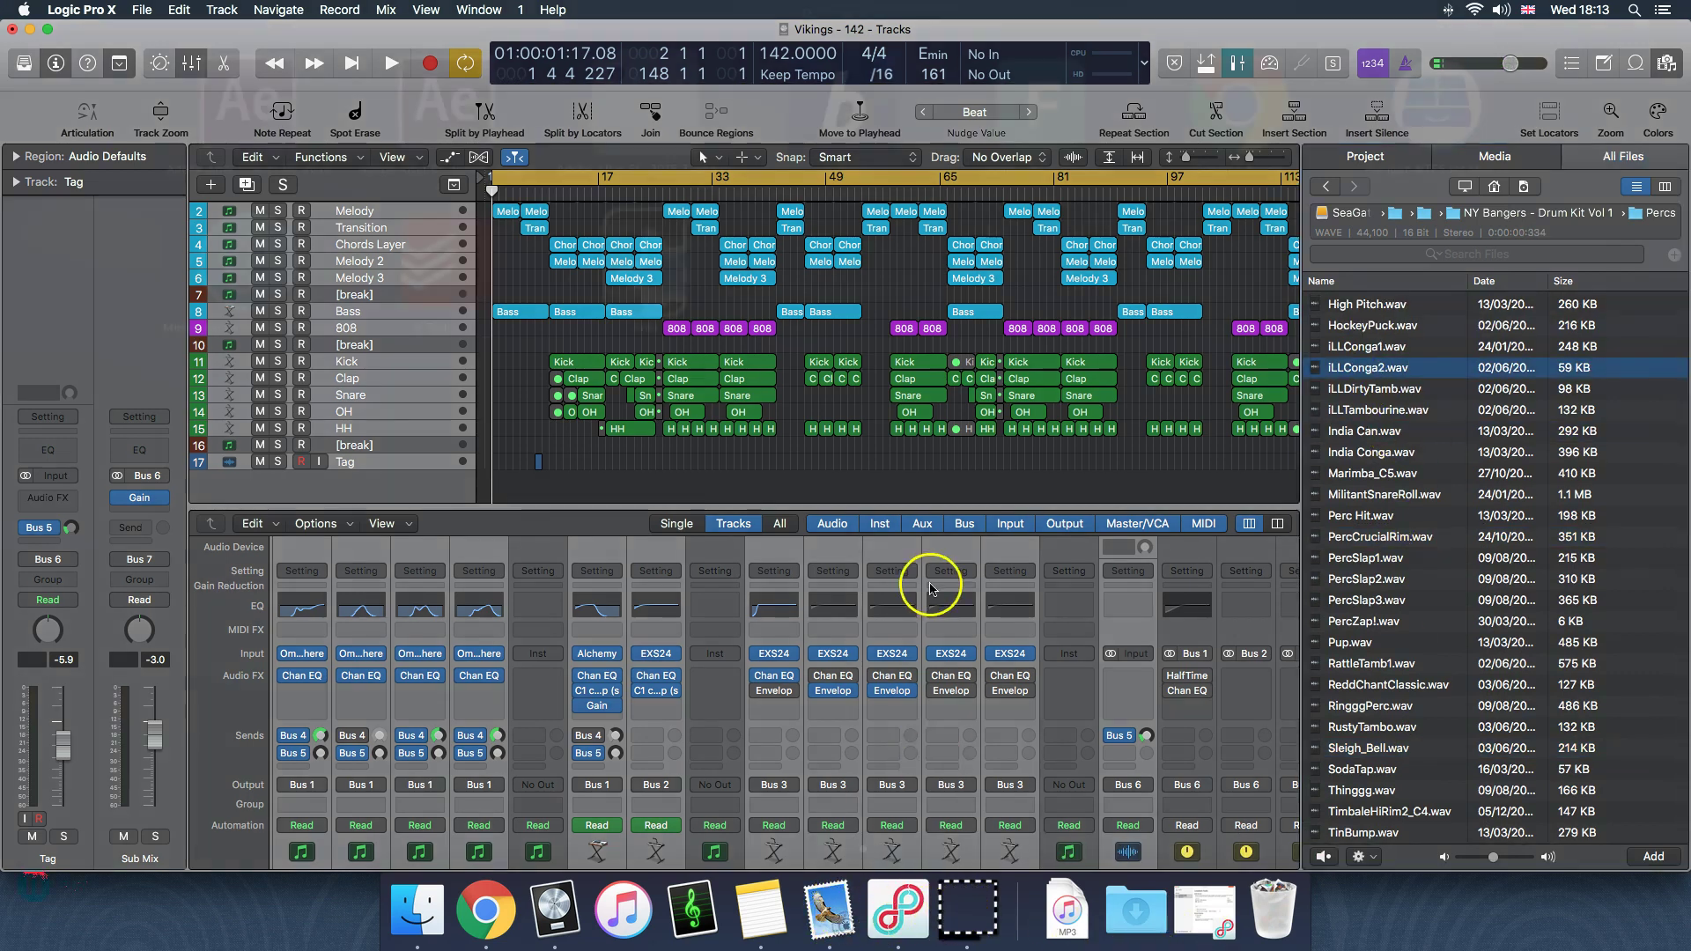
Step: Dismiss the app grid and switch over to Chrome
{"action": "key", "text": "F4"}
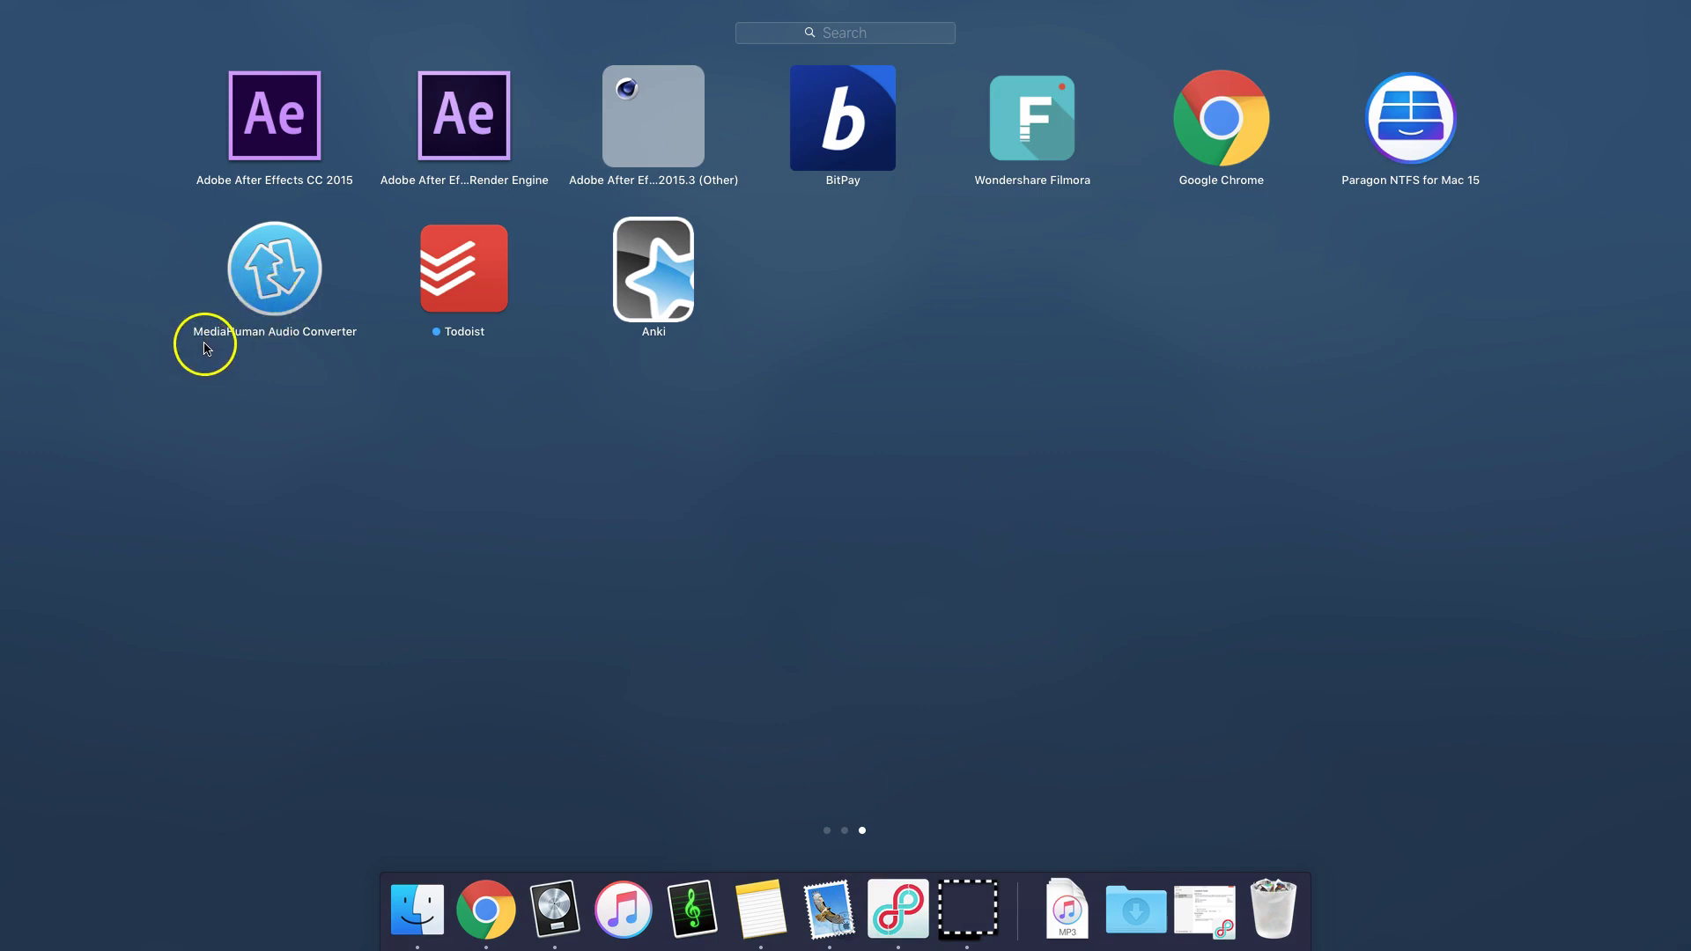
{"action": "left_click", "coordinate": [391, 340]}
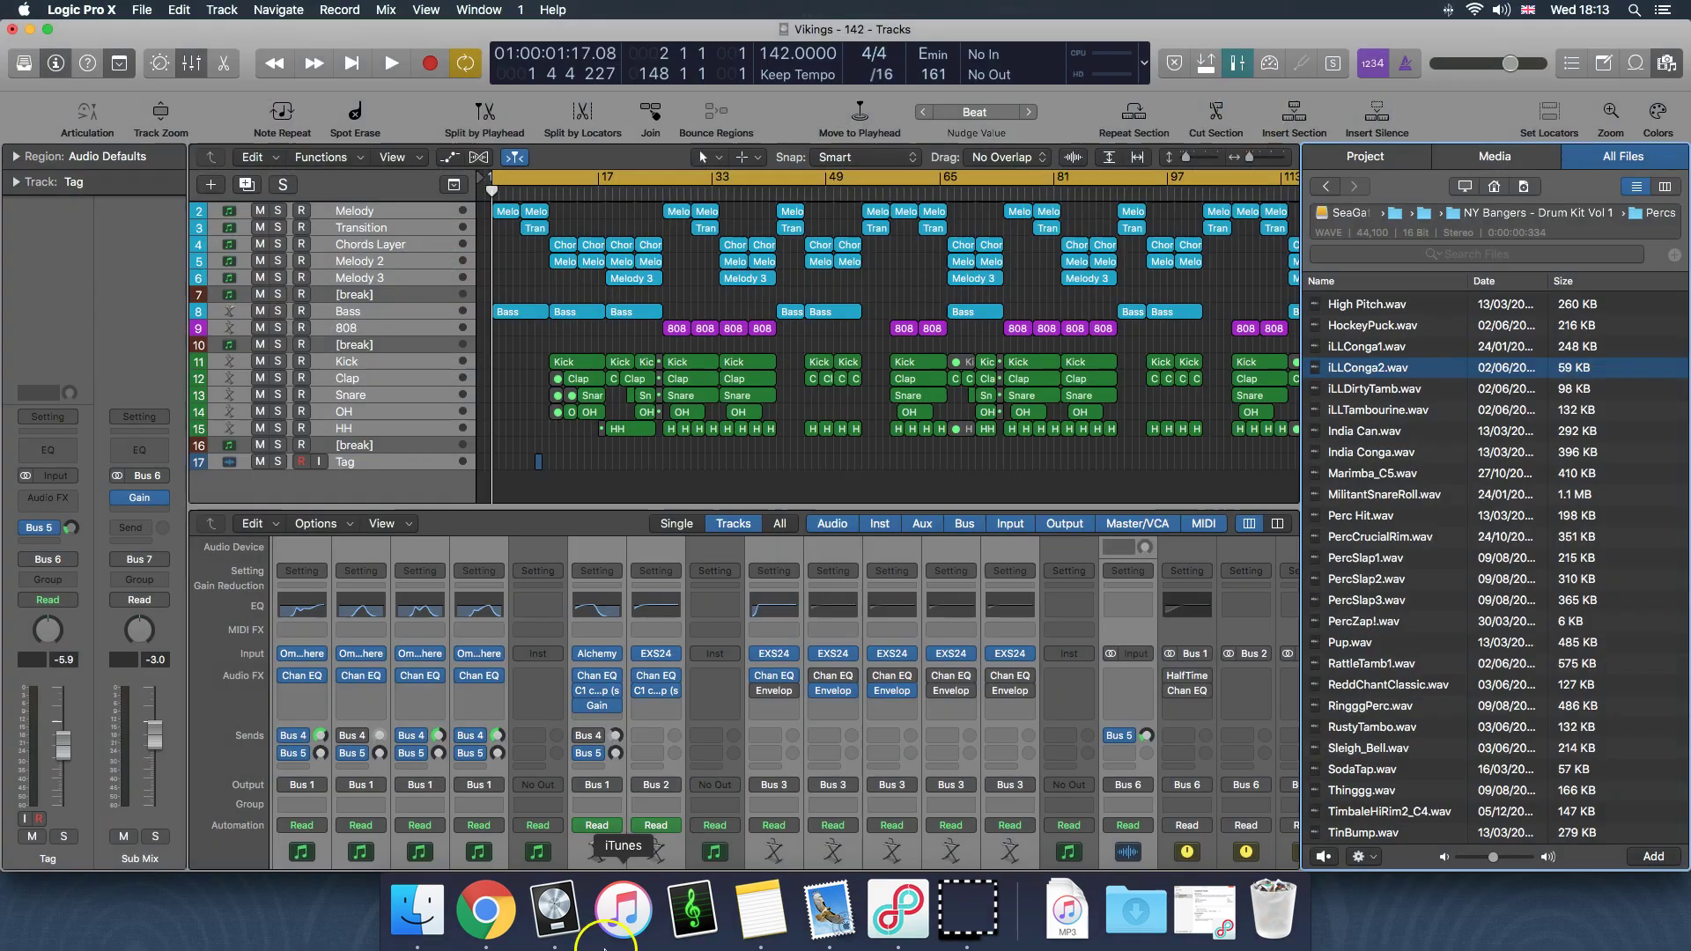
{"action": "left_click", "coordinate": [486, 910]}
Step: Search Google for 'media human converter' using the suggestion
{"action": "left_click", "coordinate": [247, 165]}
{"action": "type", "text": "me"}
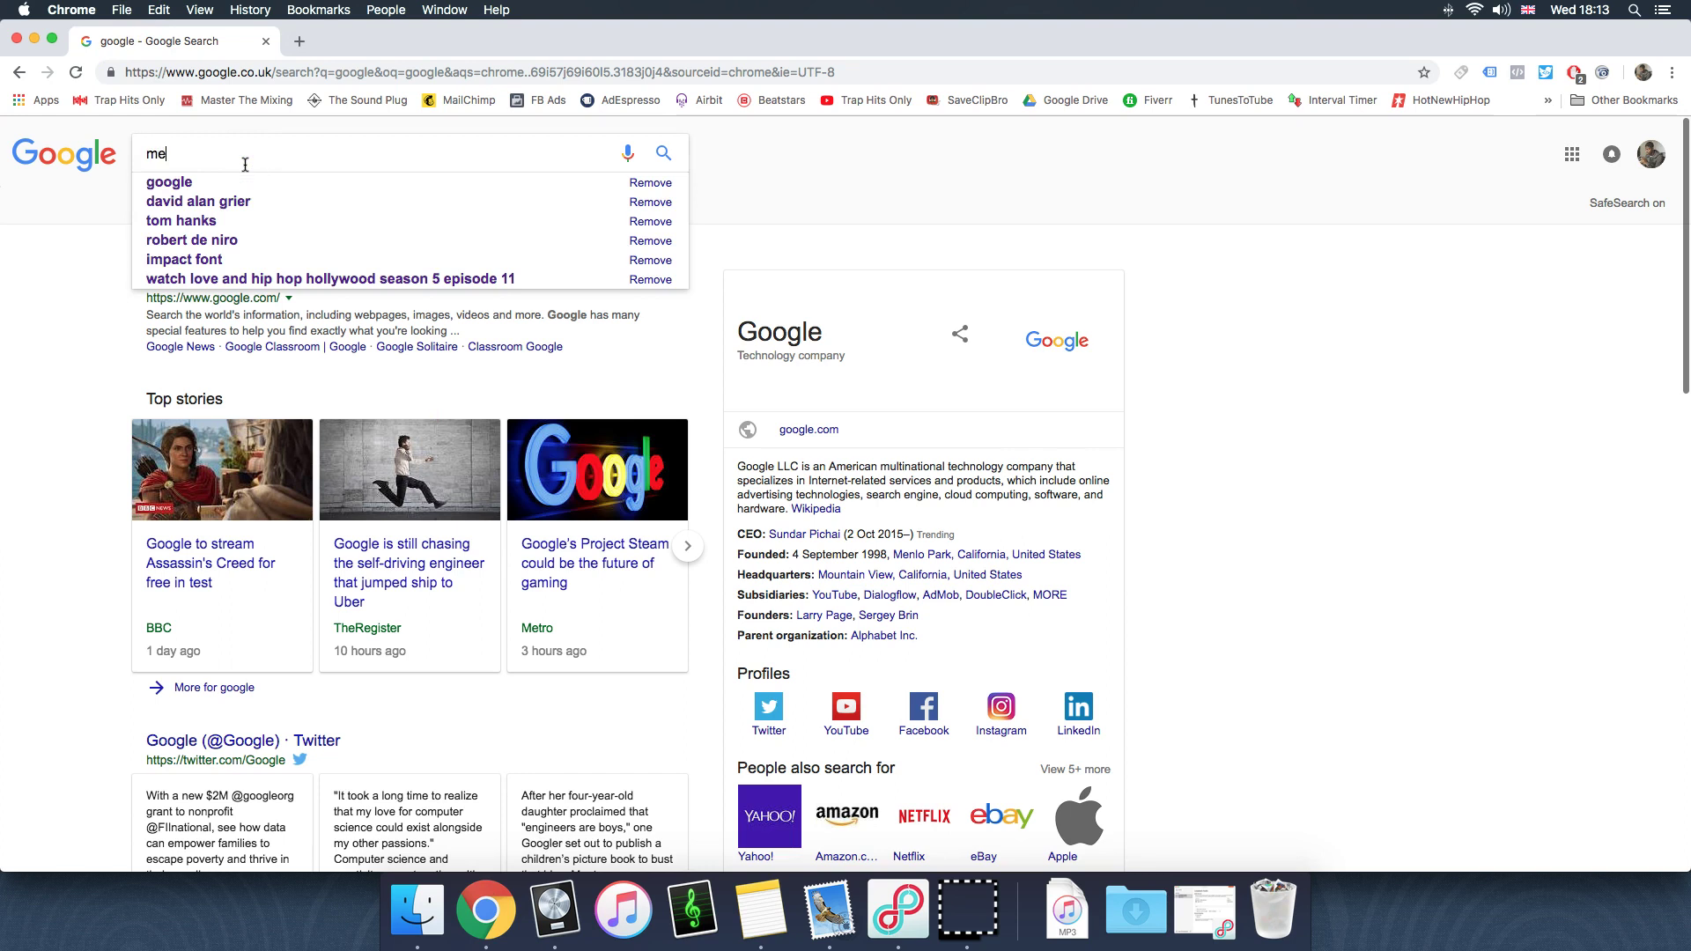
{"action": "type", "text": "dia hum"}
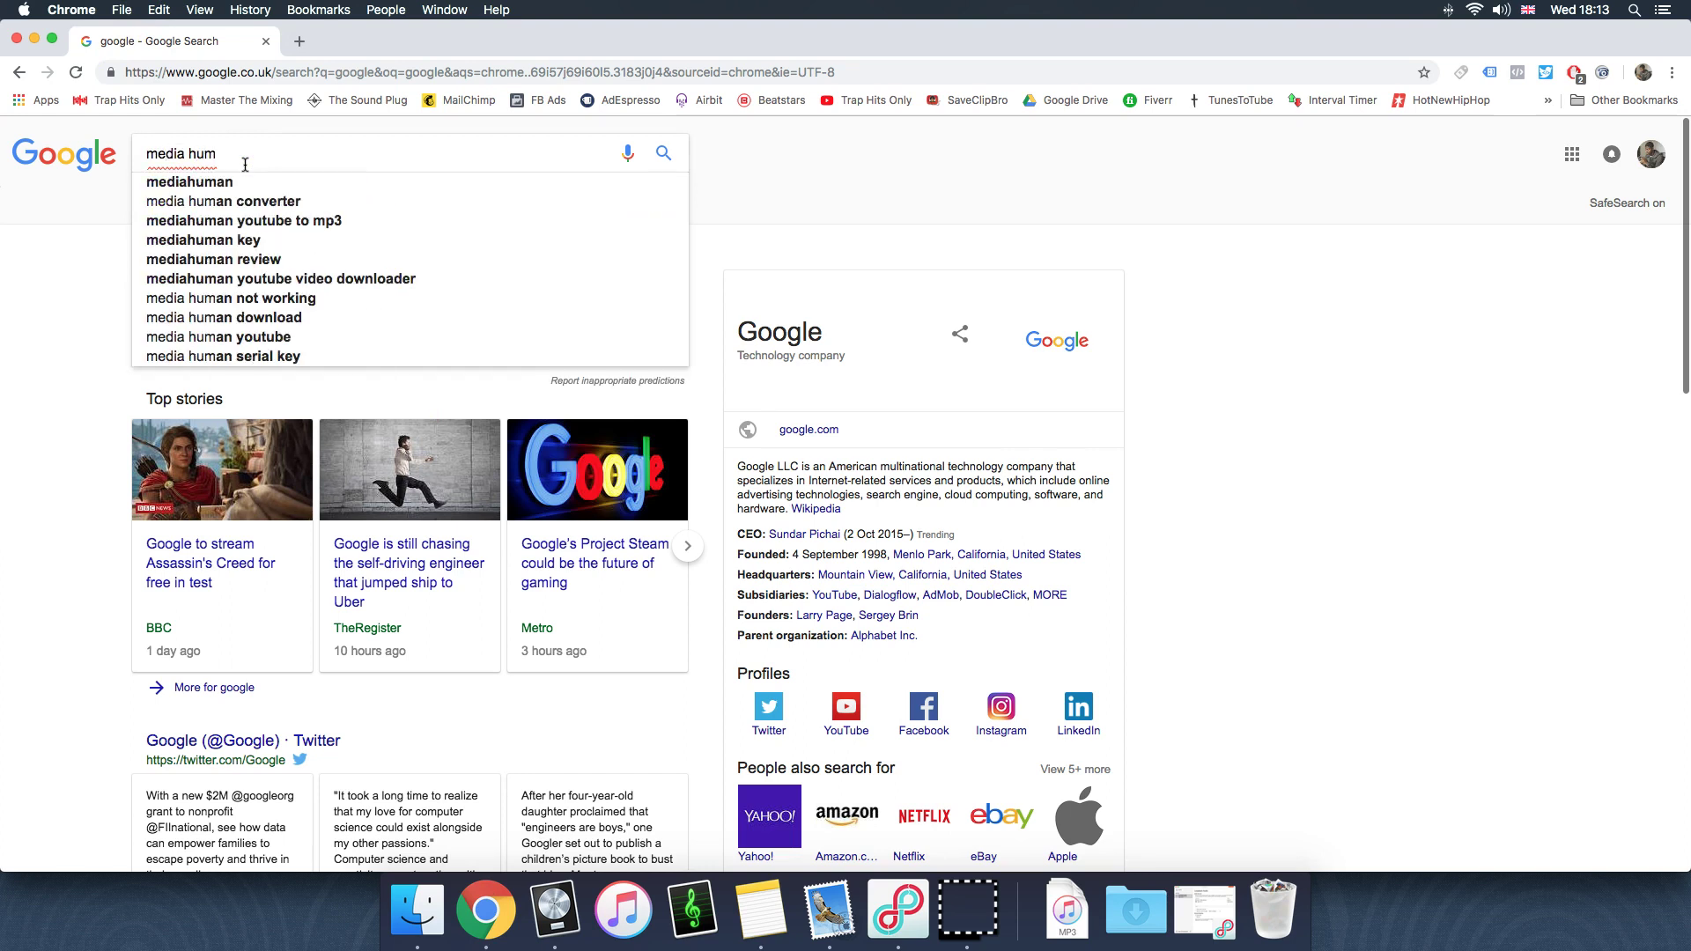
{"action": "type", "text": "an"}
{"action": "key", "text": "Down"}
{"action": "key", "text": "Down"}
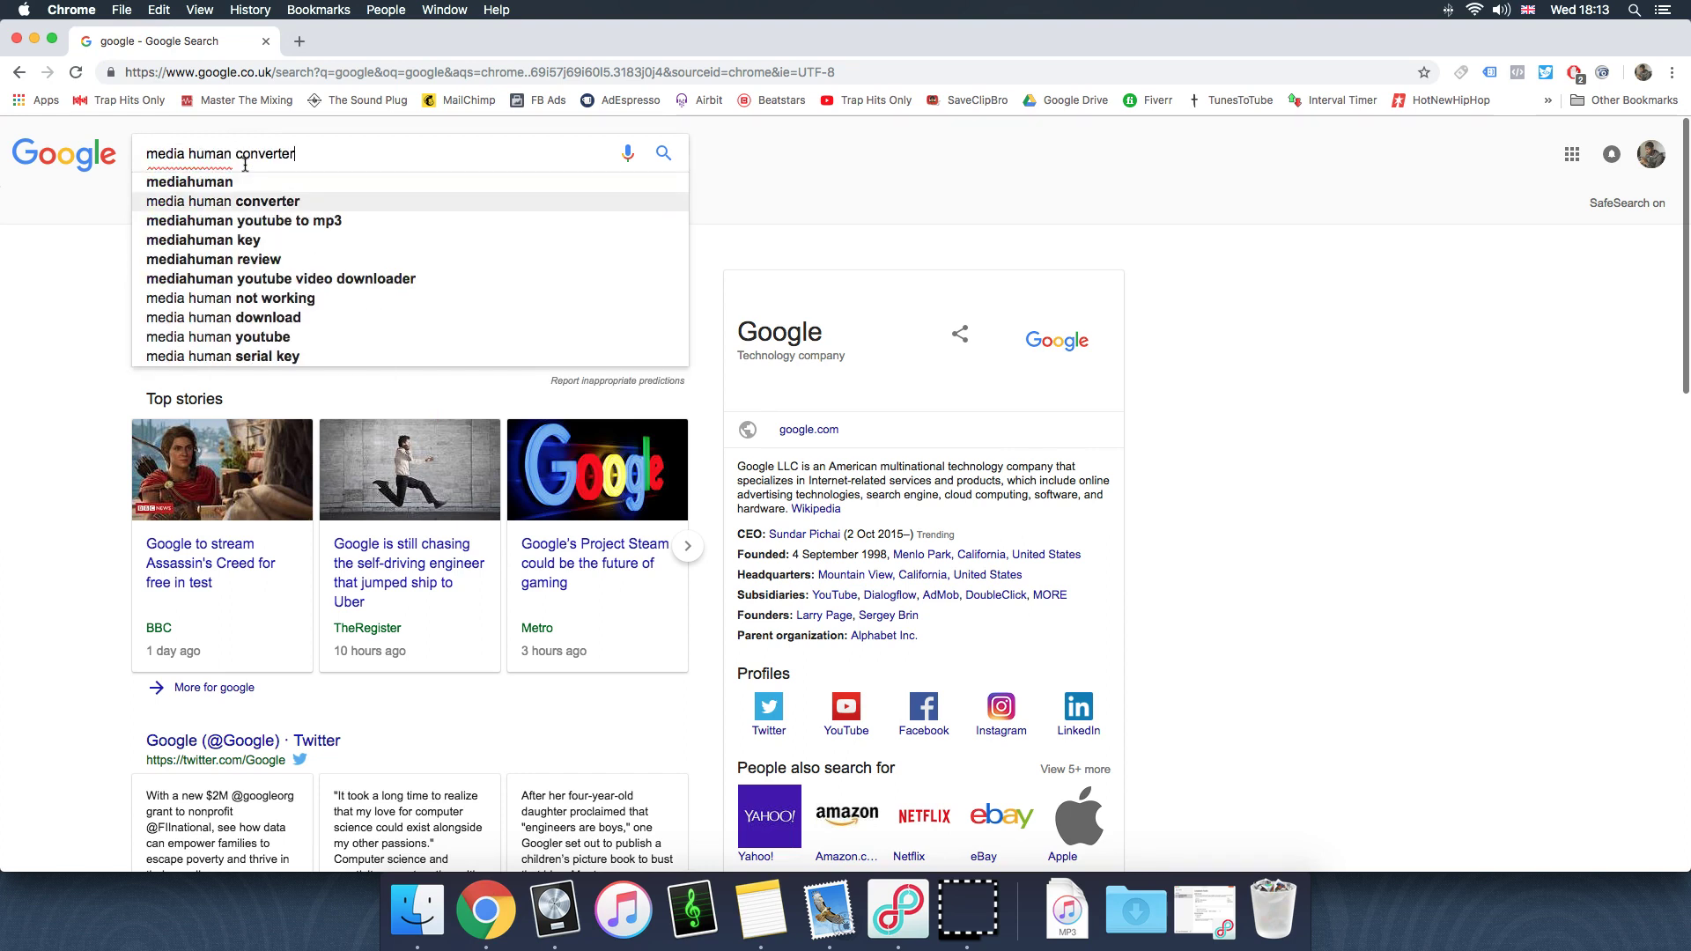
{"action": "key", "text": "Return"}
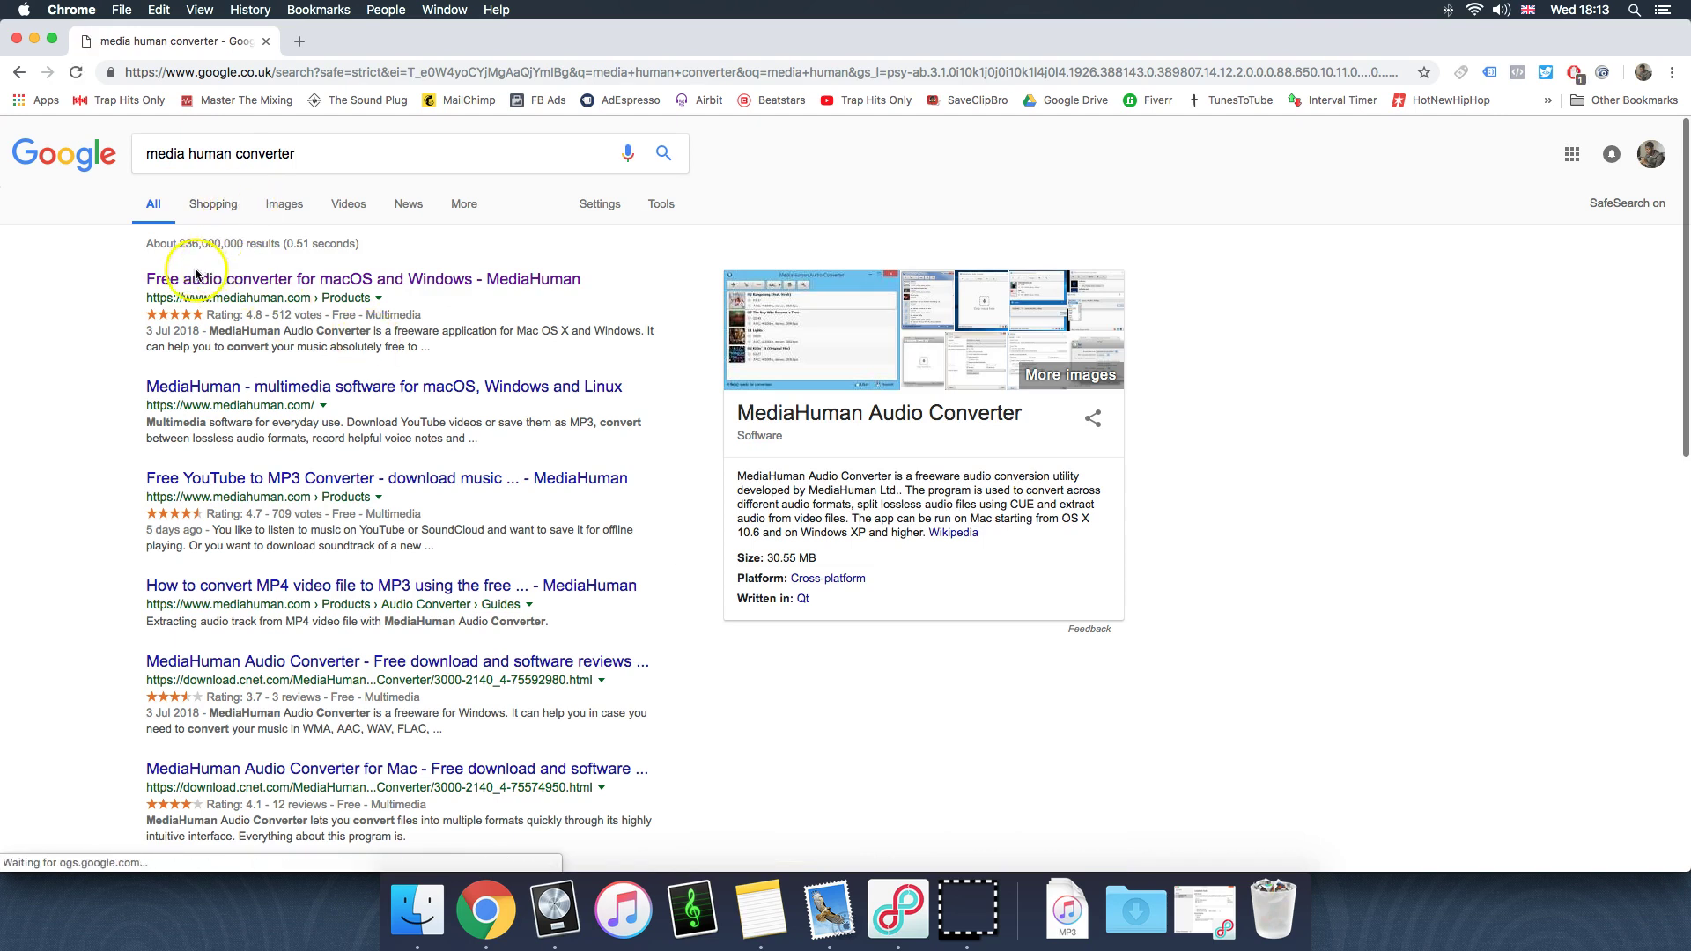
Step: Open the MediaHuman Audio Converter page and review version 1.9.6.6's MHAudioConverter.dmg download
{"action": "left_click", "coordinate": [246, 284]}
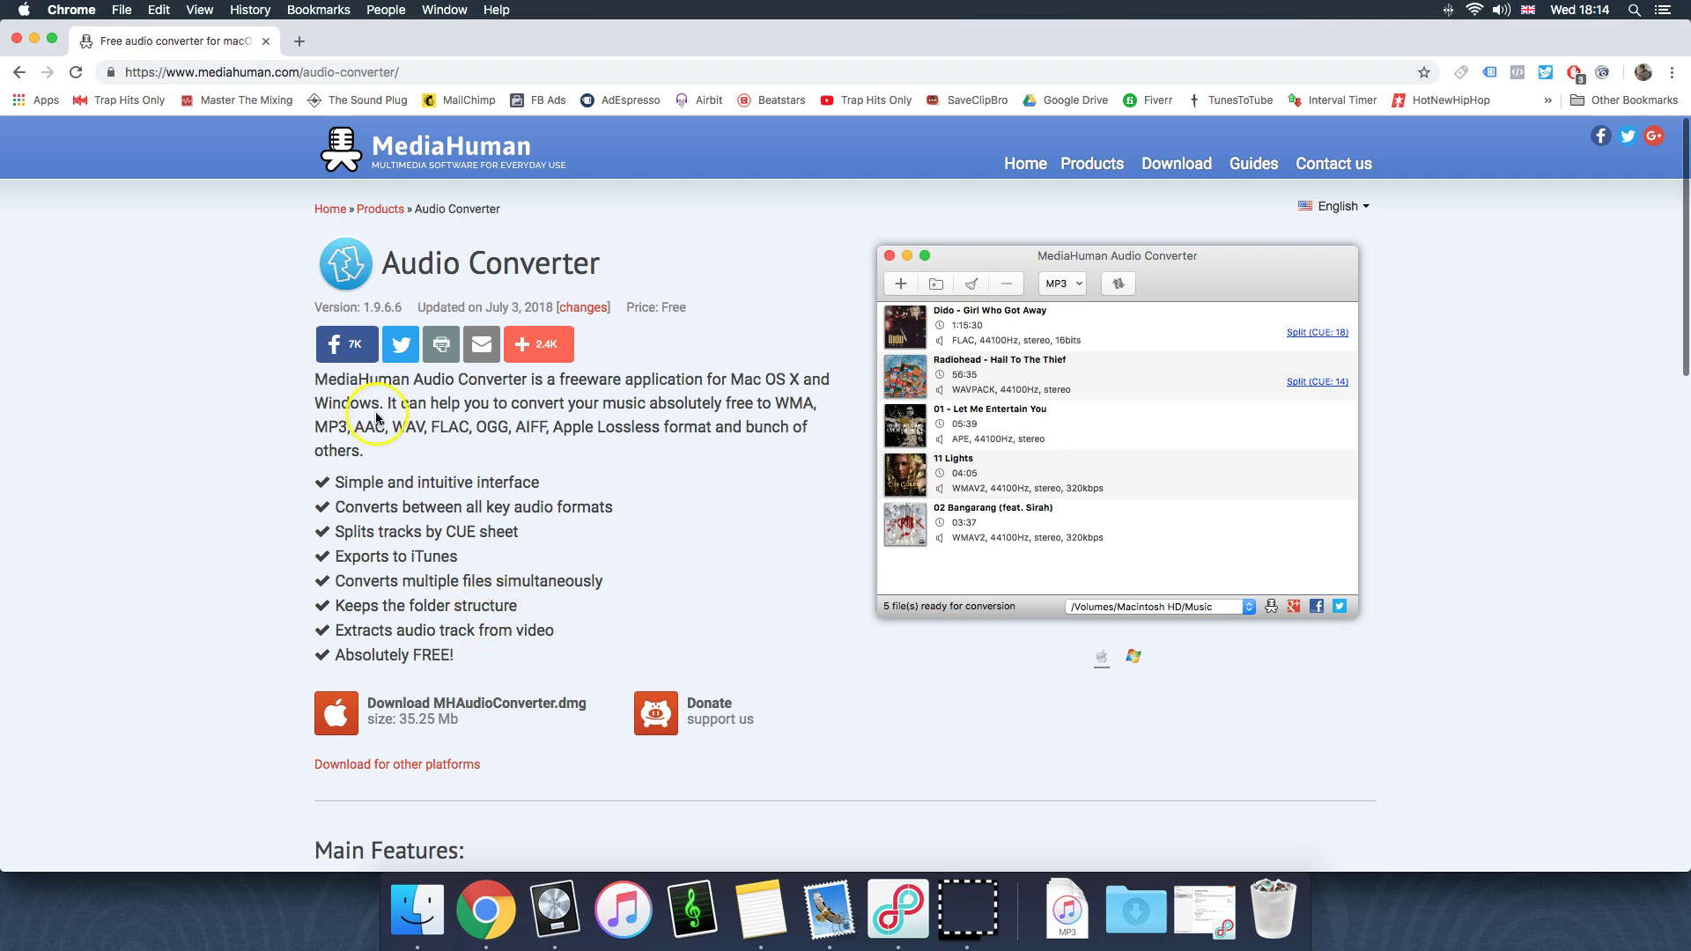
{"action": "scroll", "coordinate": [491, 483], "scroll_direction": "down", "scroll_amount": 5}
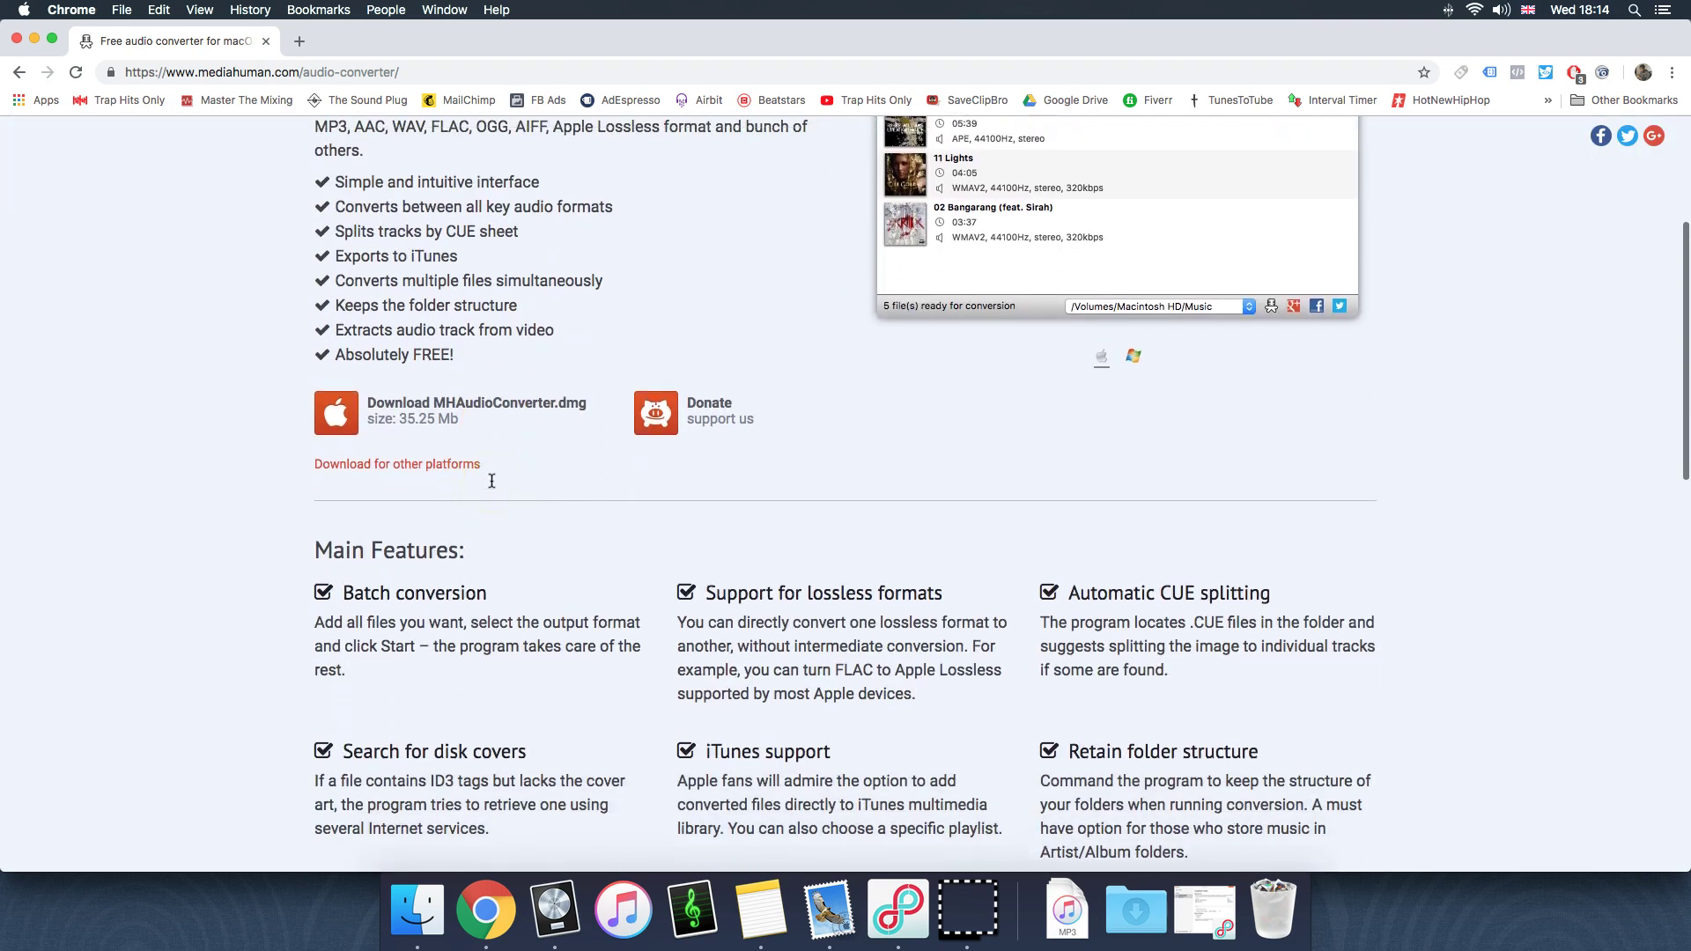
{"action": "scroll", "coordinate": [491, 481], "scroll_direction": "up", "scroll_amount": 5}
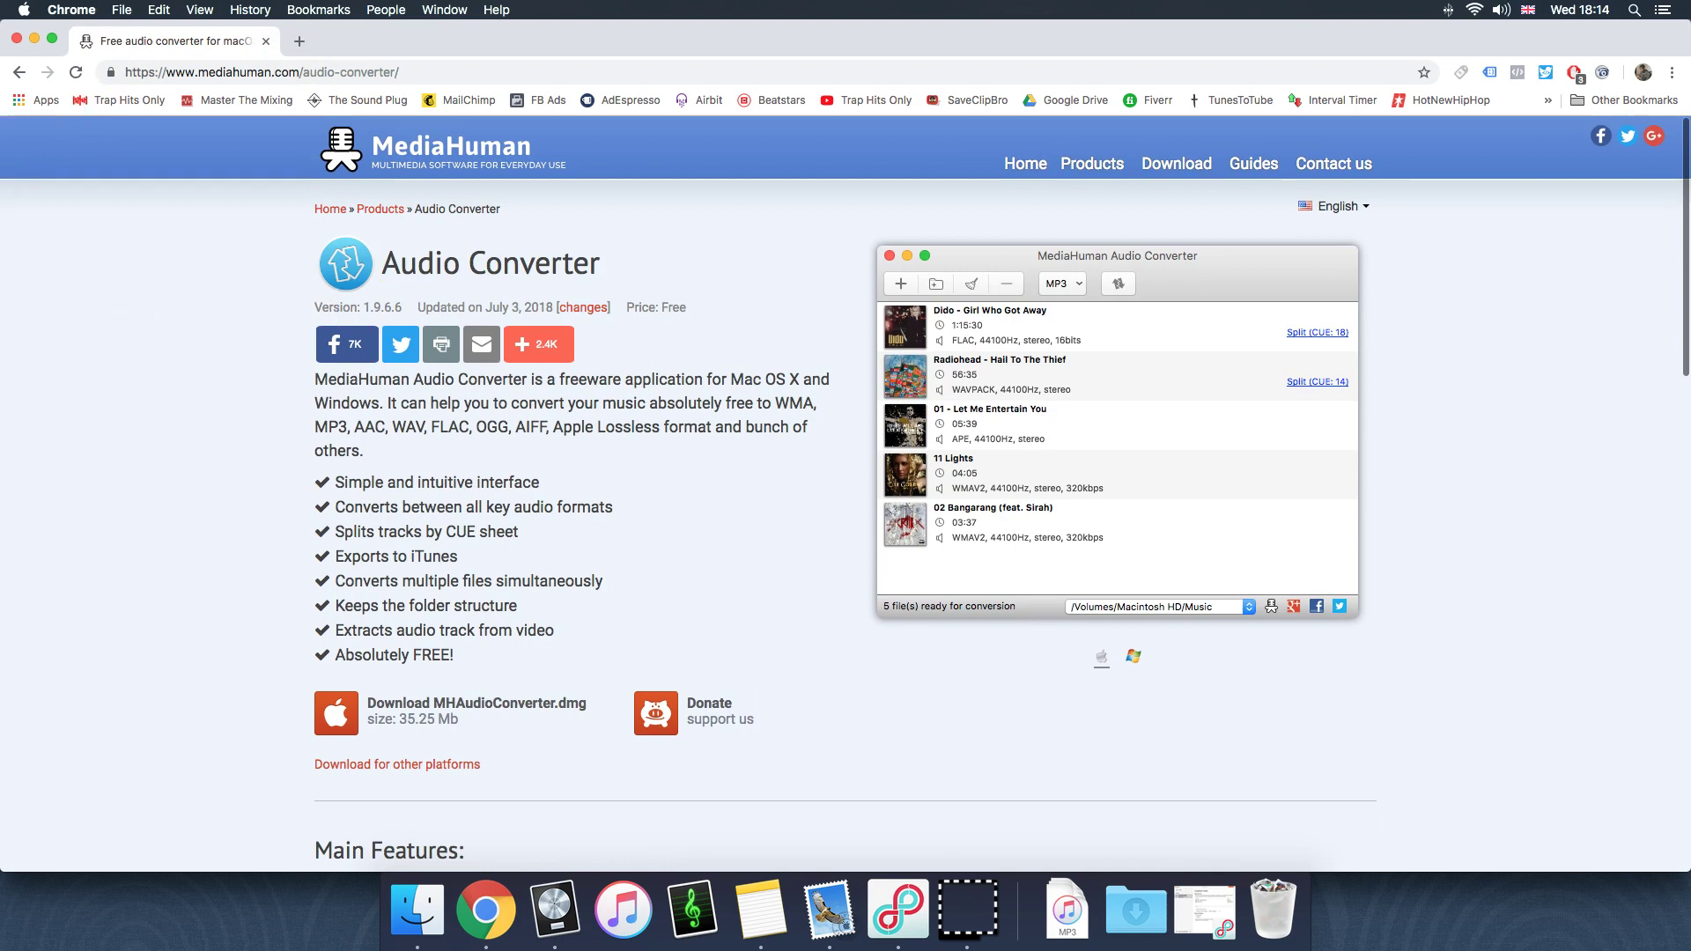
{"action": "scroll", "coordinate": [622, 460], "scroll_direction": "down", "scroll_amount": 5}
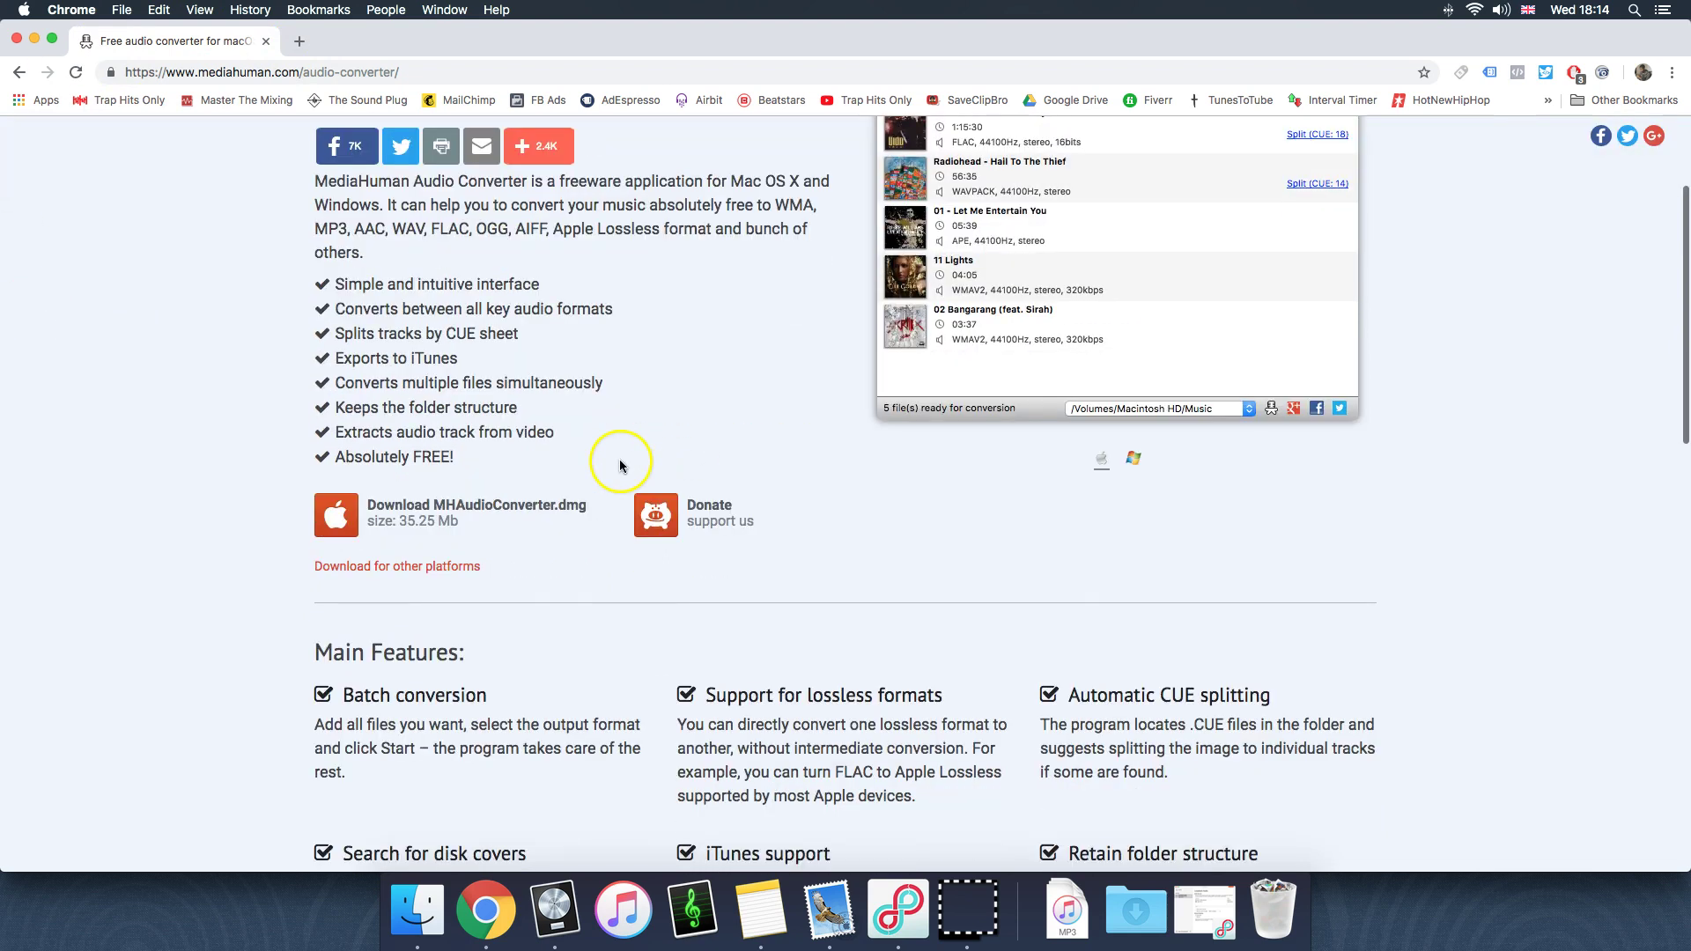
{"action": "scroll", "coordinate": [674, 546], "scroll_direction": "up", "scroll_amount": 5}
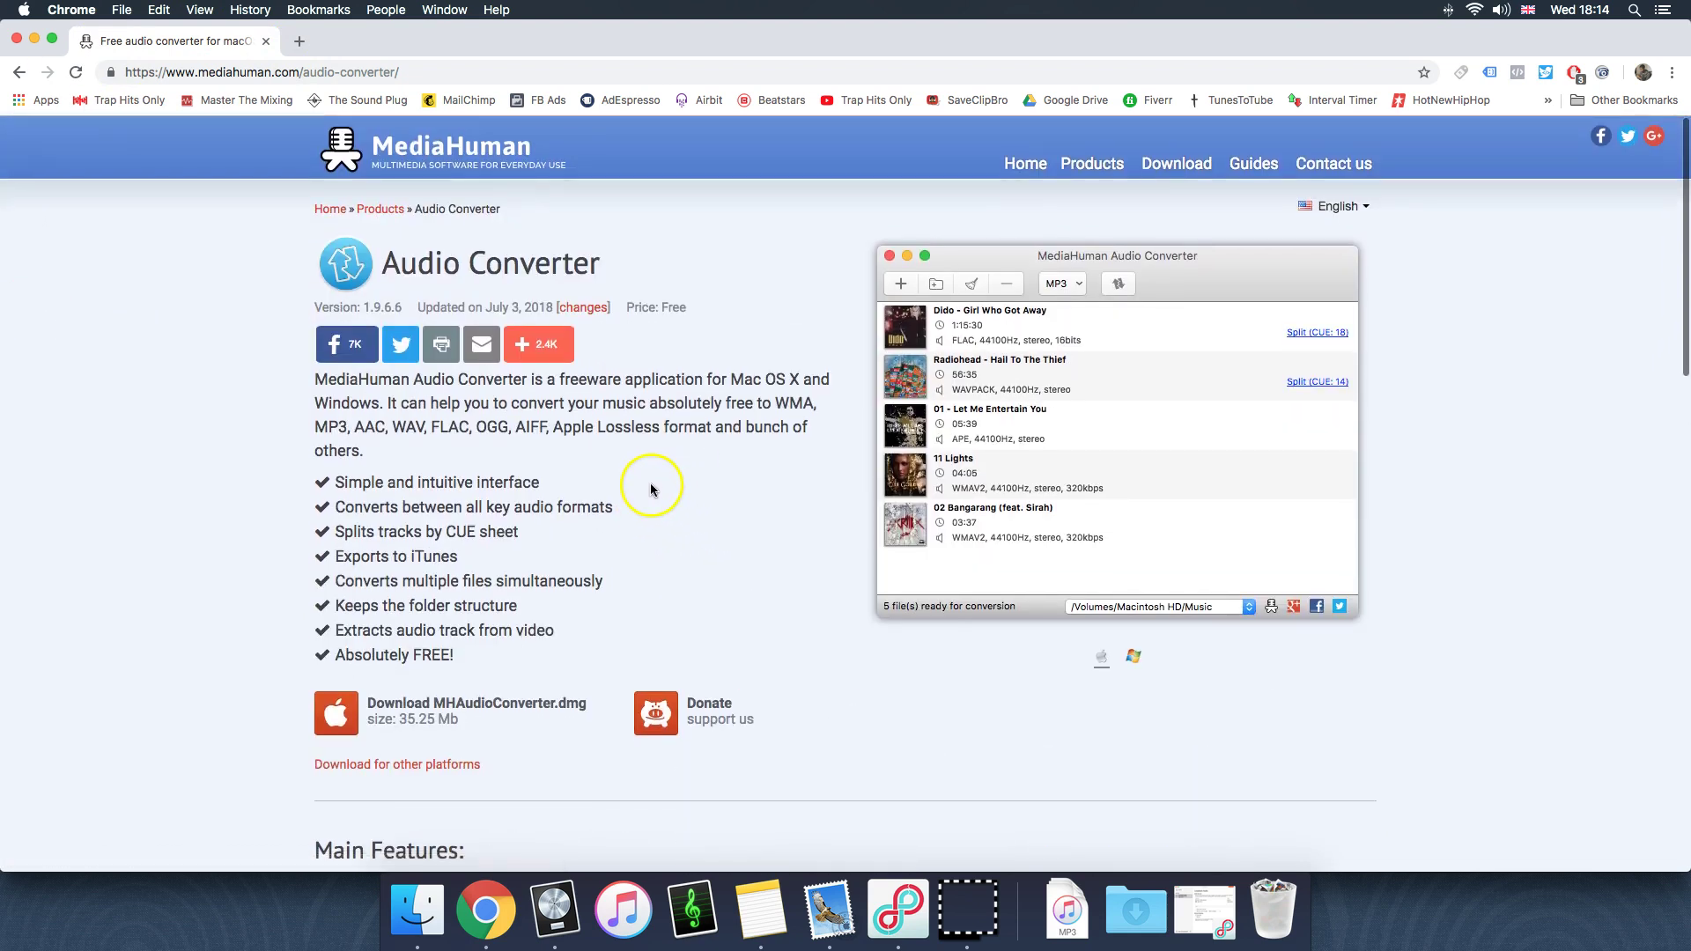